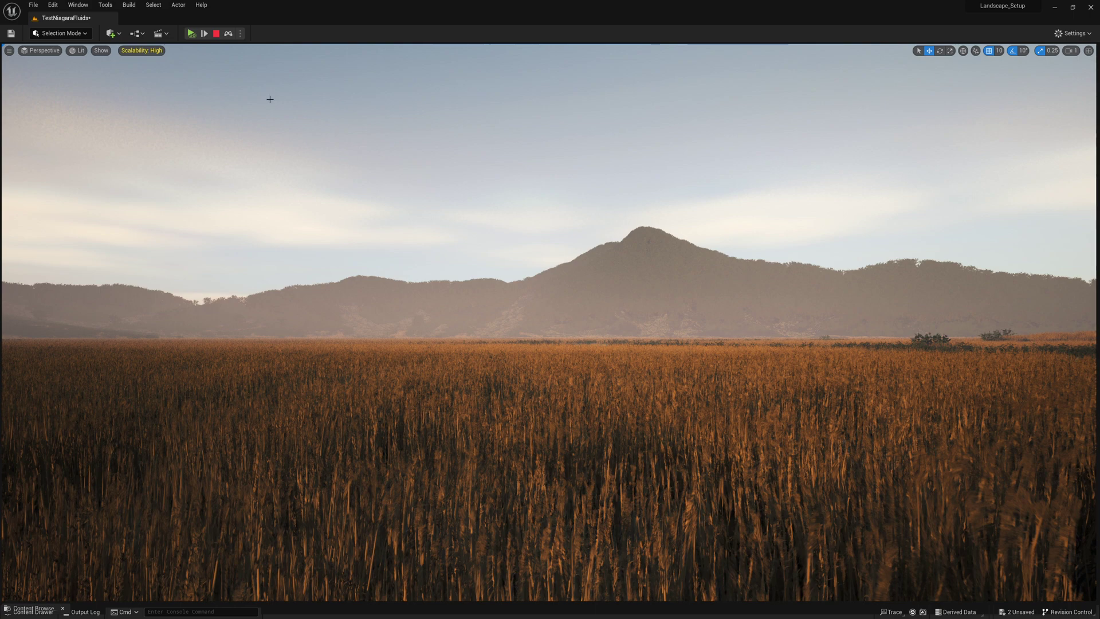
Step: Play the TestNiagaraFluids level to preview the existing explosion
left_click(192, 33)
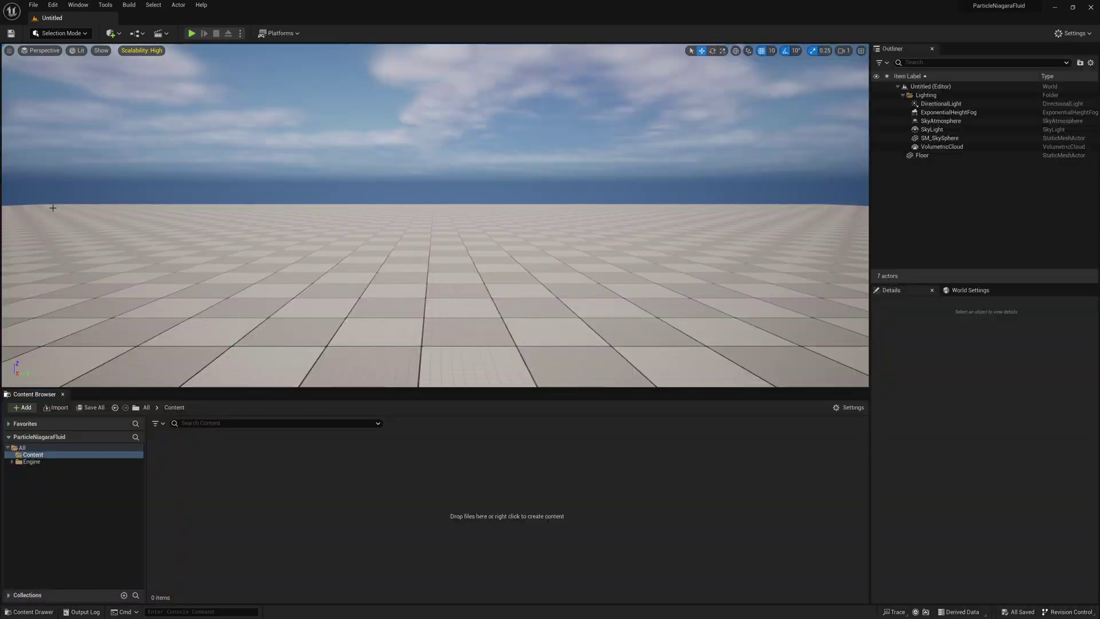
left_click(60, 6)
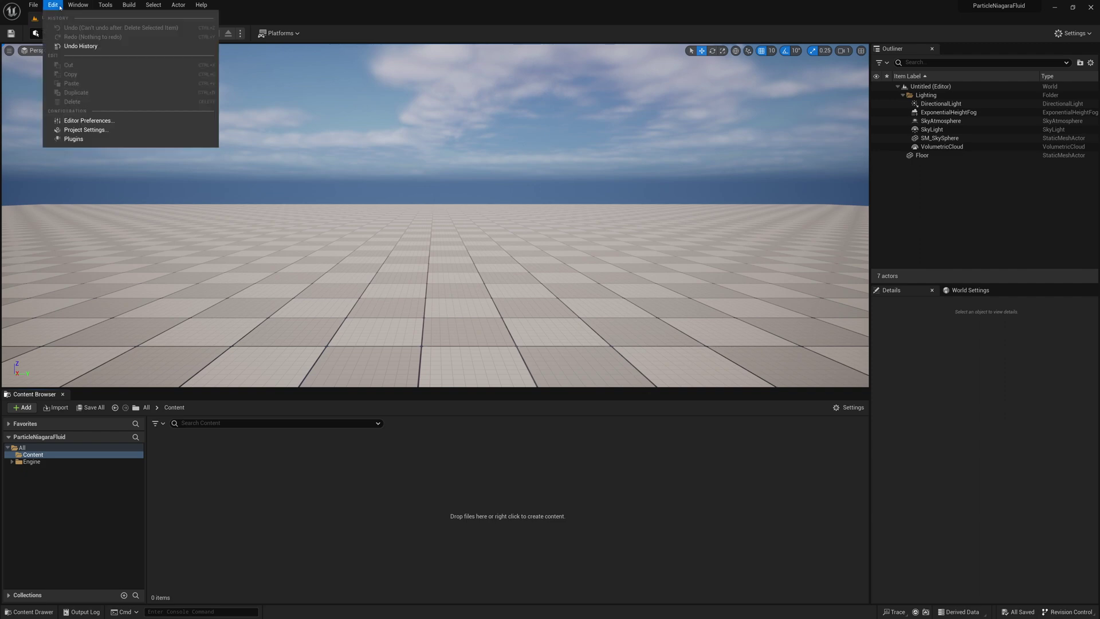
left_click(73, 138)
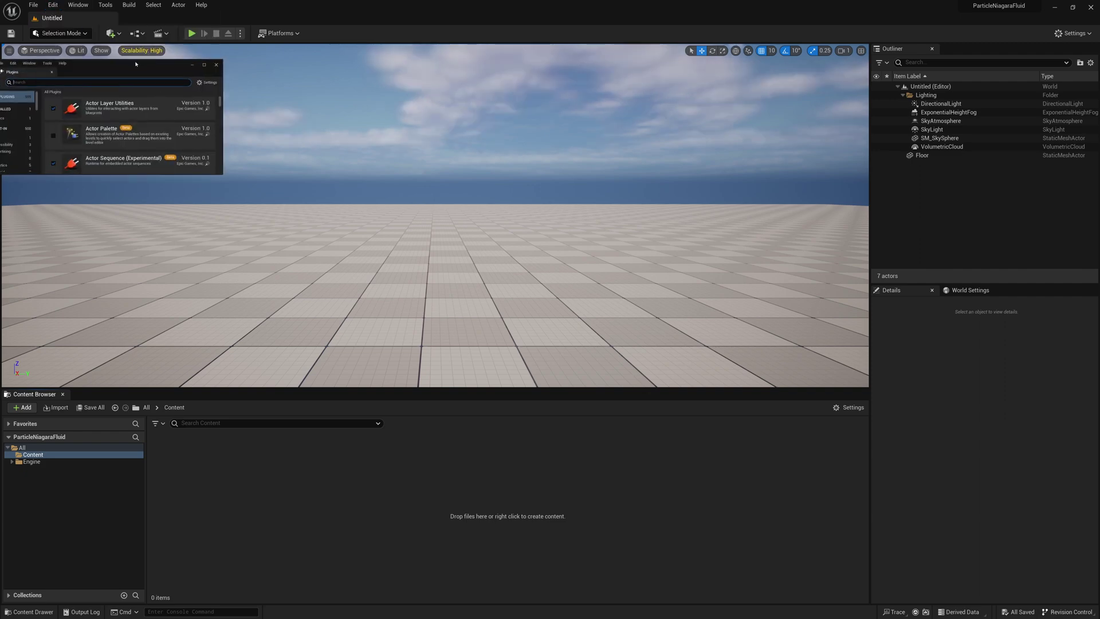
left_click_drag(161, 66, 309, 78)
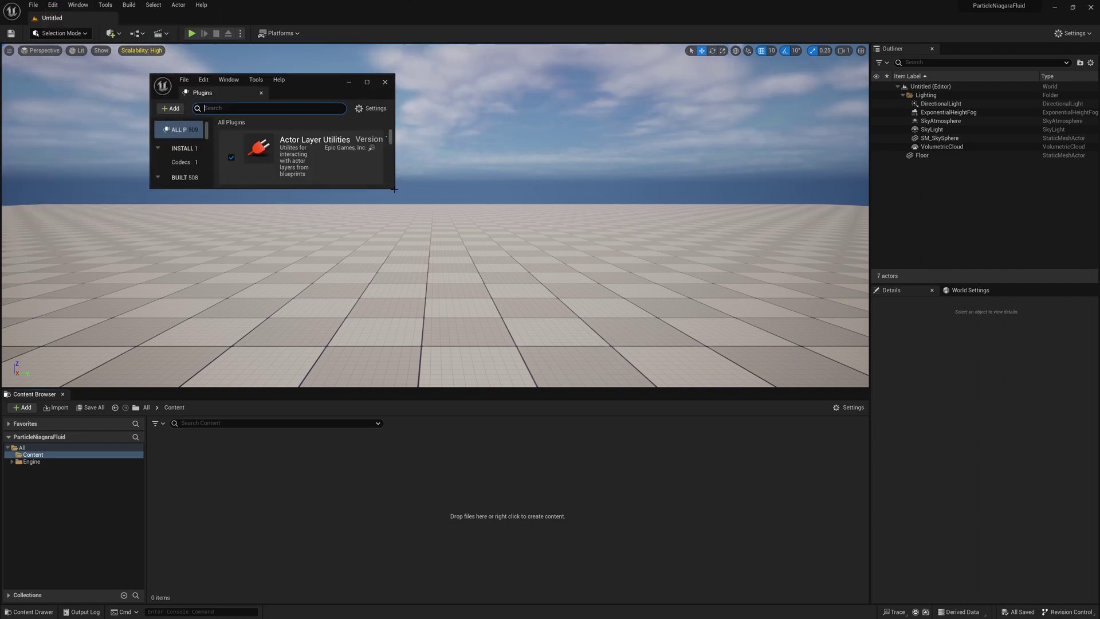
left_click_drag(395, 189, 584, 333)
type("Niagara Fluid")
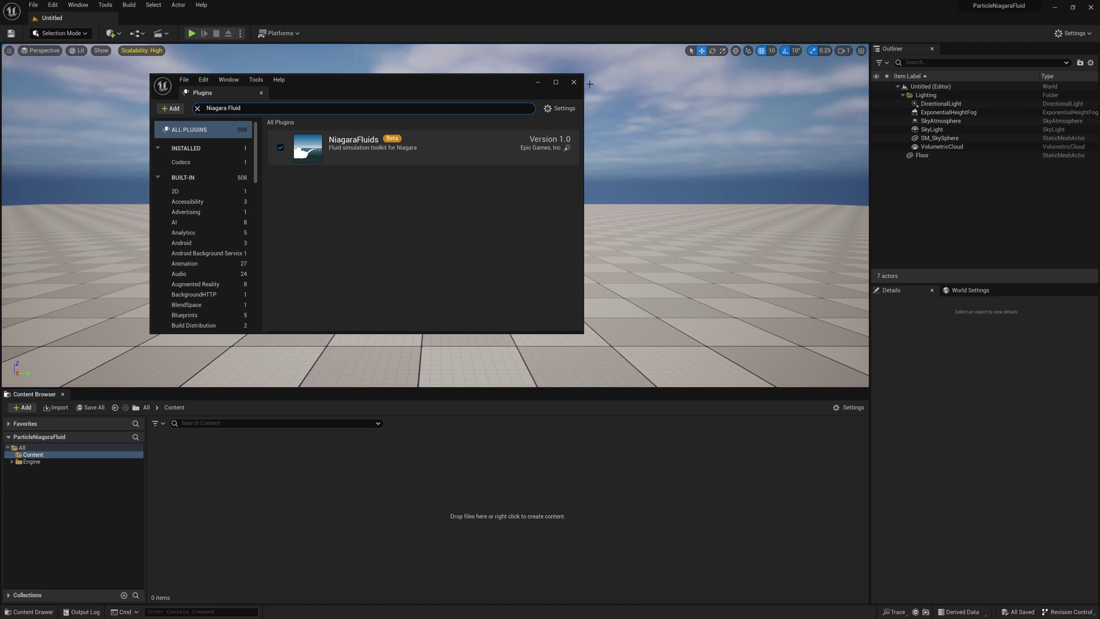
left_click(573, 83)
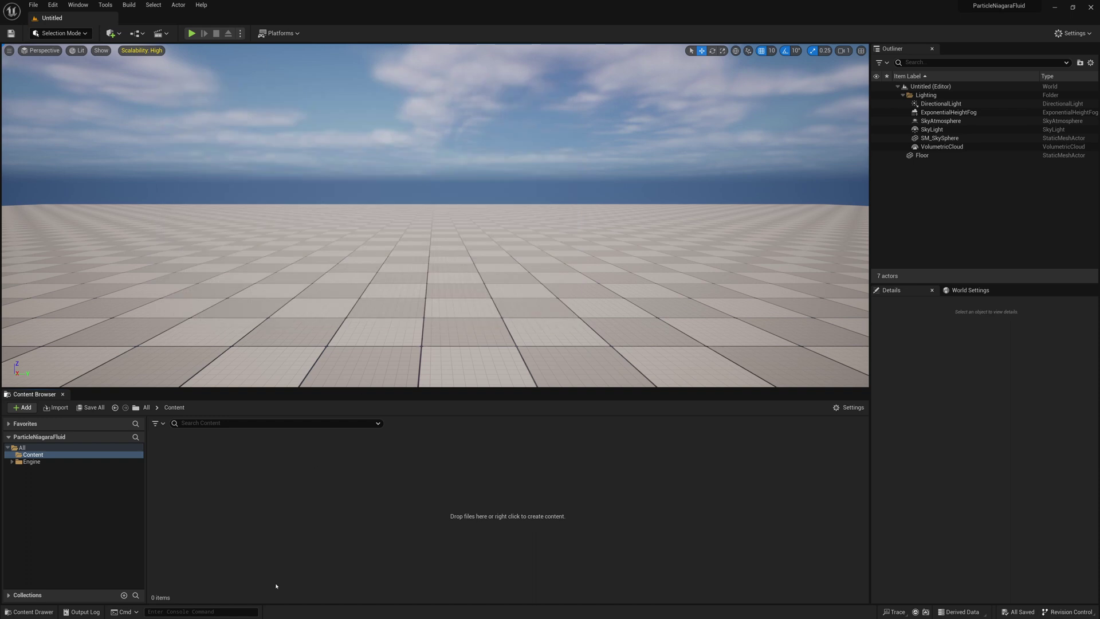
Step: Create an empty Niagara System from the Content Browser and name it FXS_Blast
right_click(285, 488)
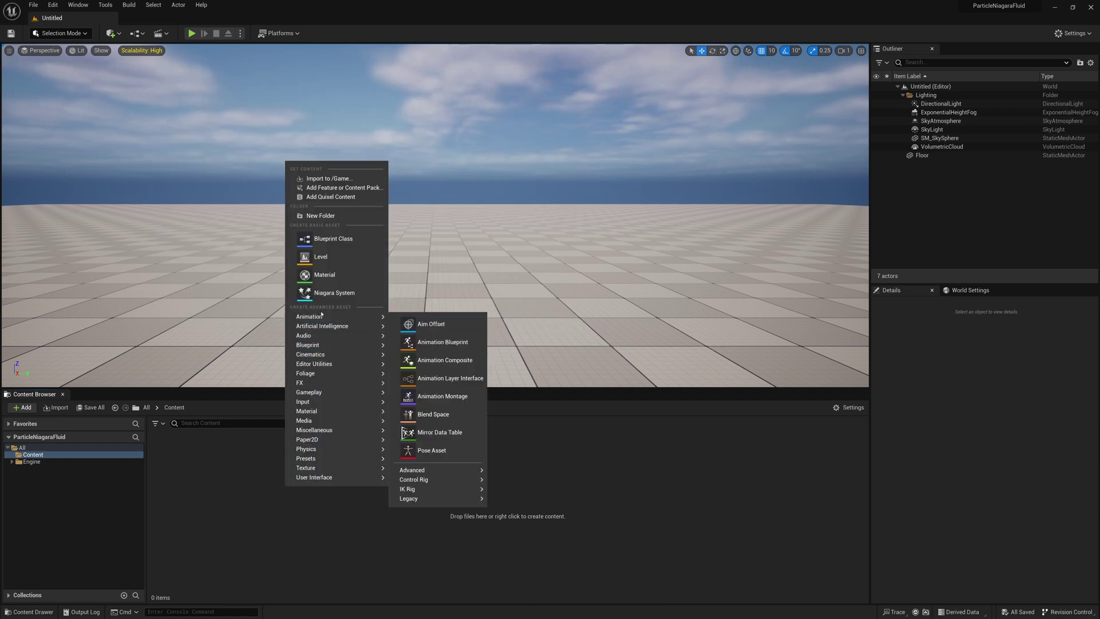
left_click(324, 293)
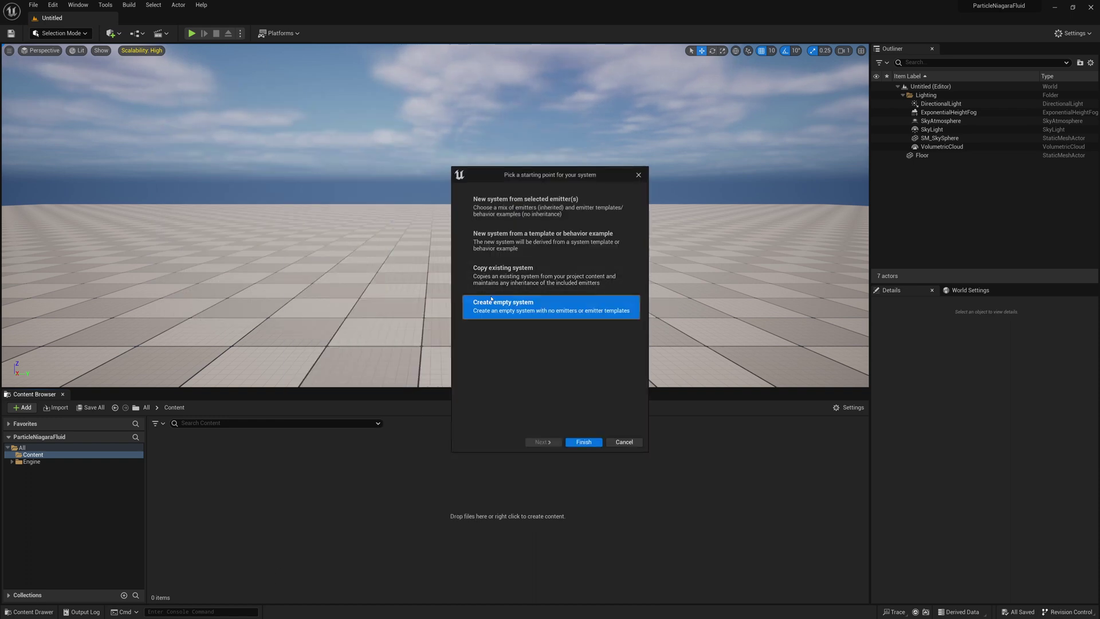
left_click(584, 441)
type("FXS")
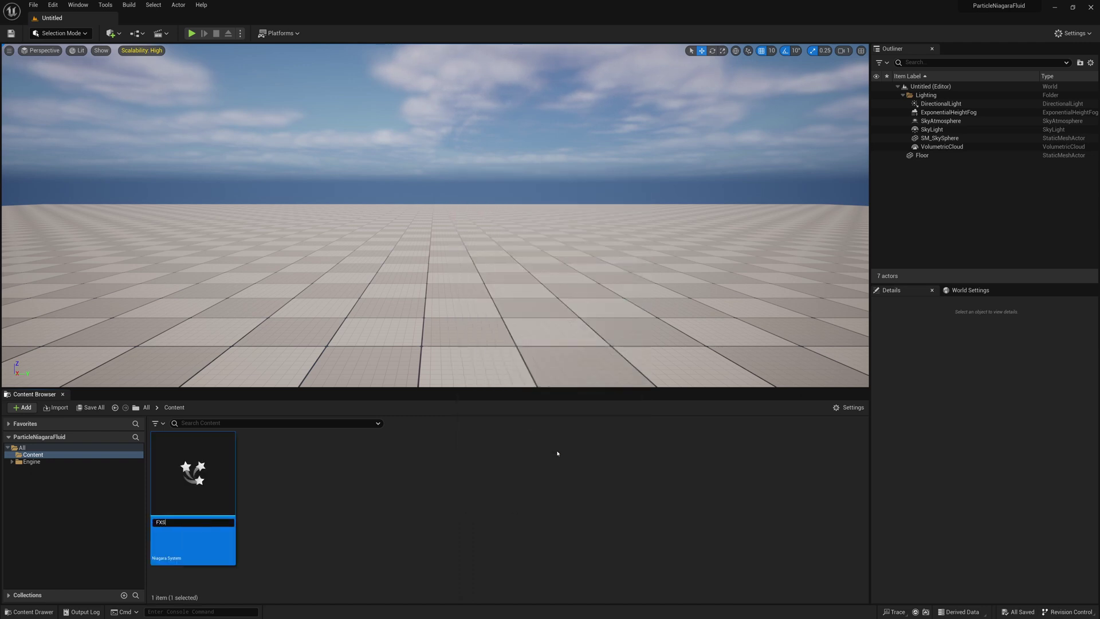
type("_Blast")
key("Return")
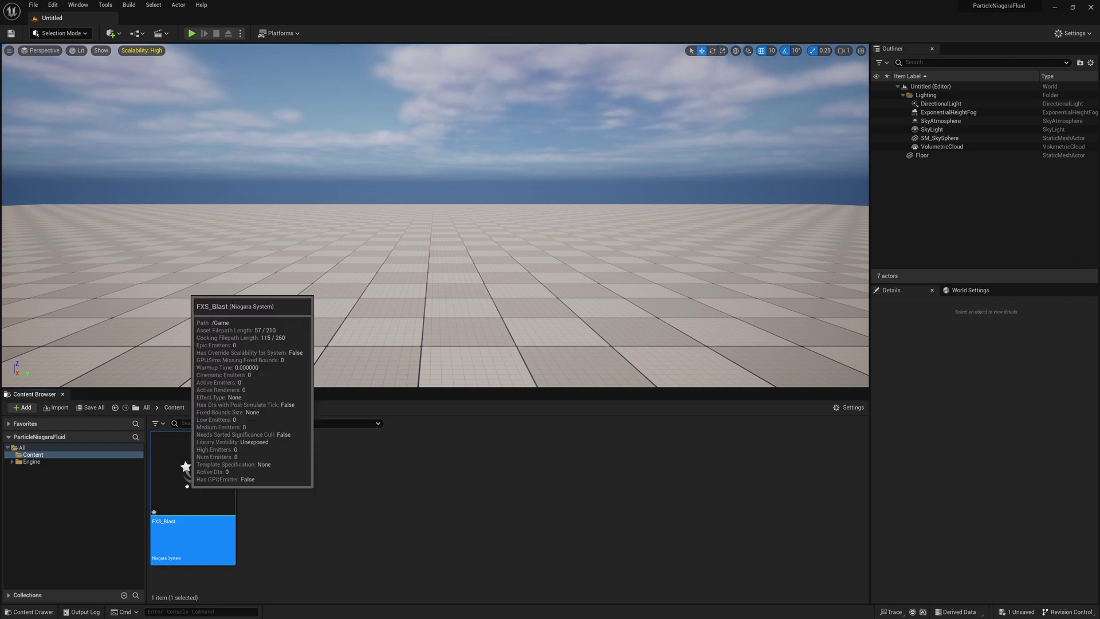
Step: Open FXS_Blast and add the Confetti Burst emitter template to its graph
double_click(185, 460)
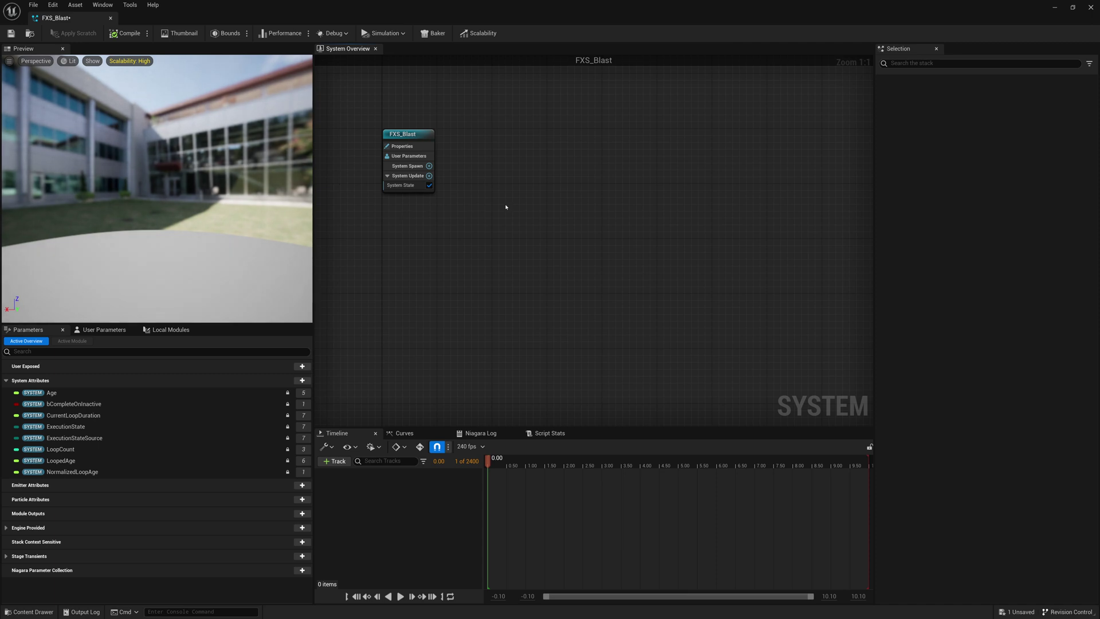
right_click(489, 156)
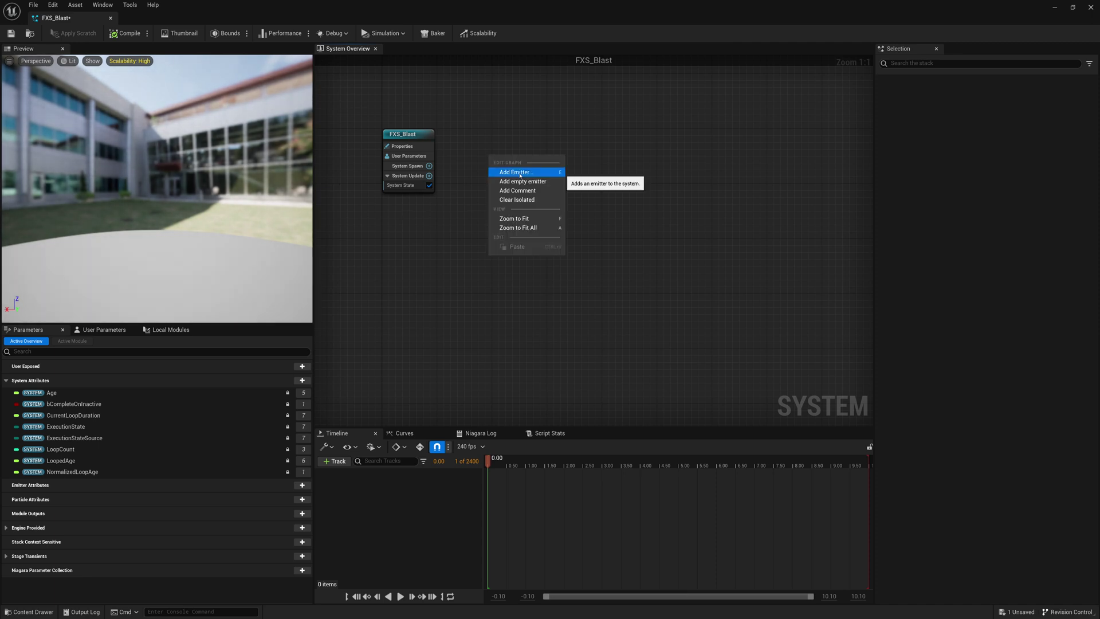
left_click(515, 173)
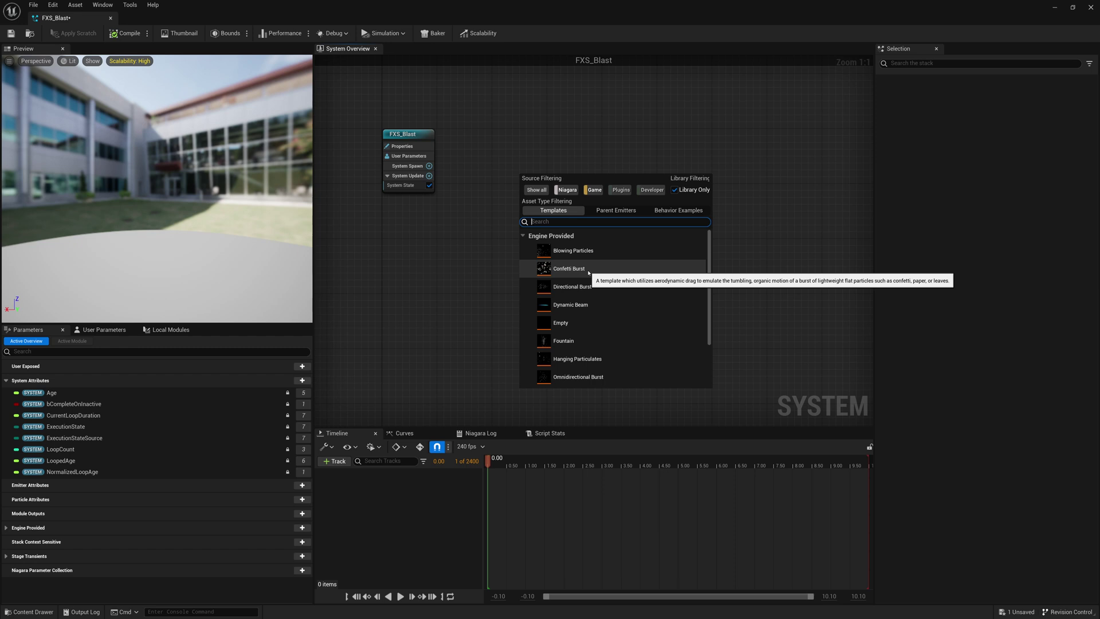
left_click(588, 272)
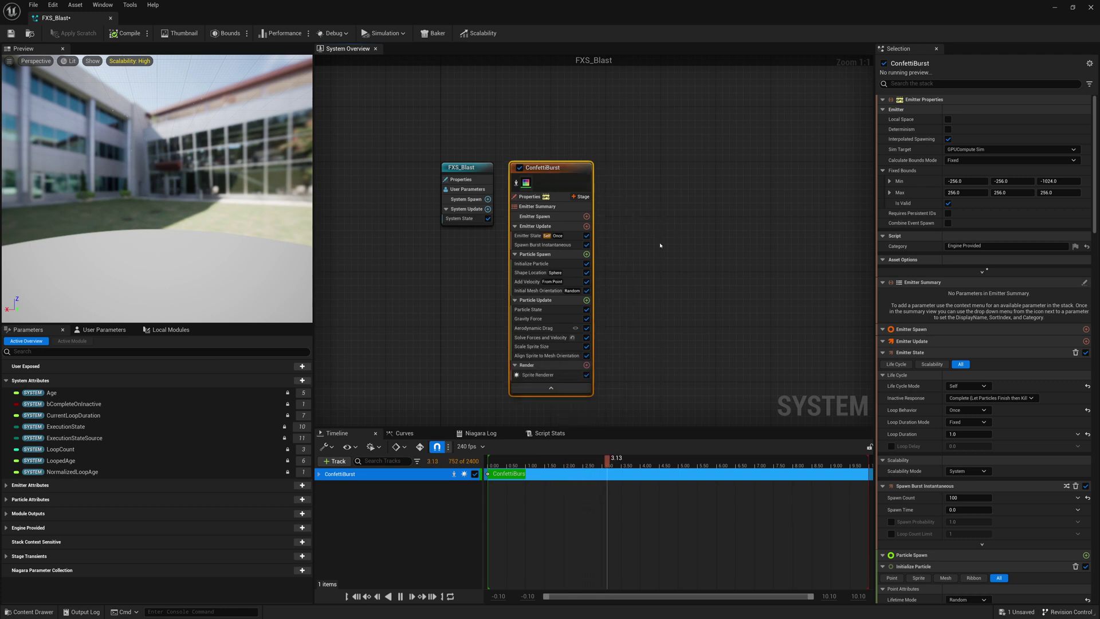
Step: In Initialize Particle, set Uniform Sprite Size Min and Max both to 15
left_click_drag(143, 147, 165, 148)
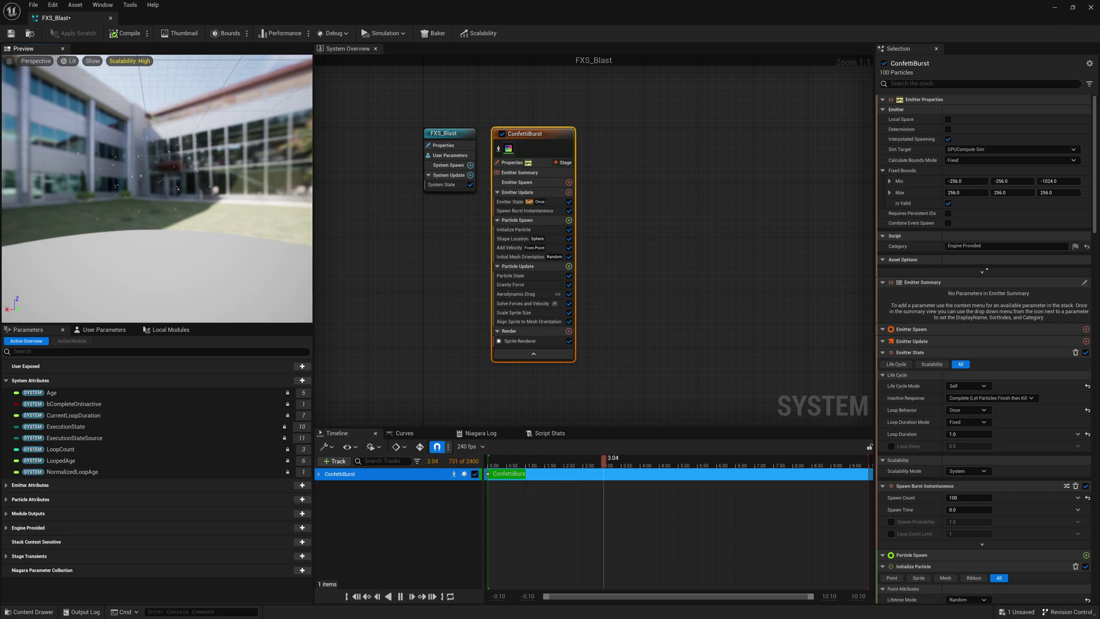
left_click_drag(157, 171, 172, 172)
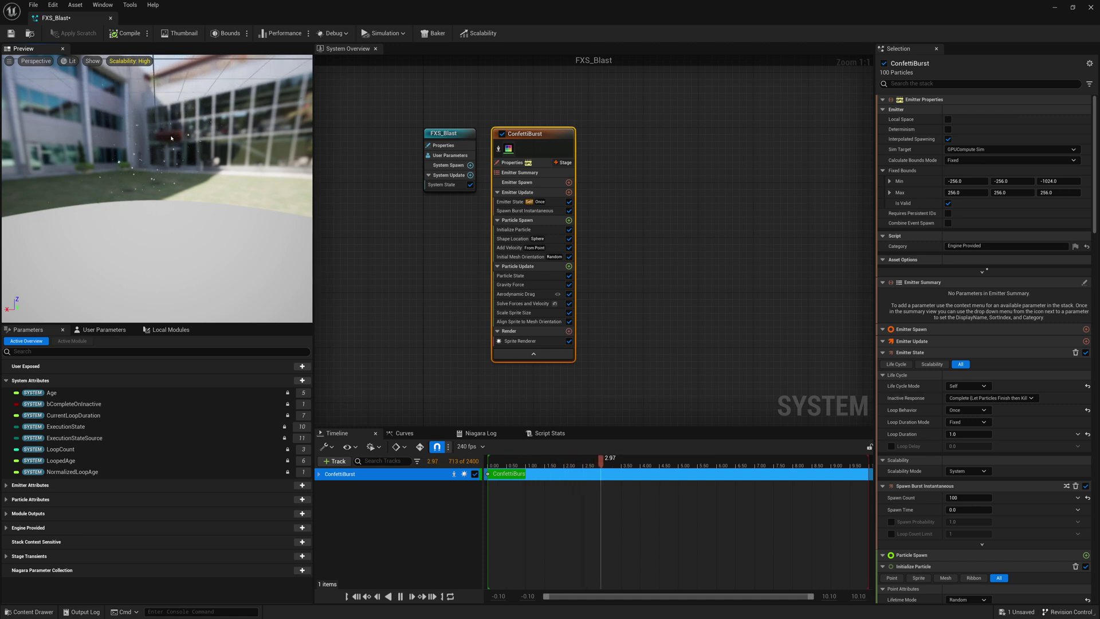
left_click(507, 232)
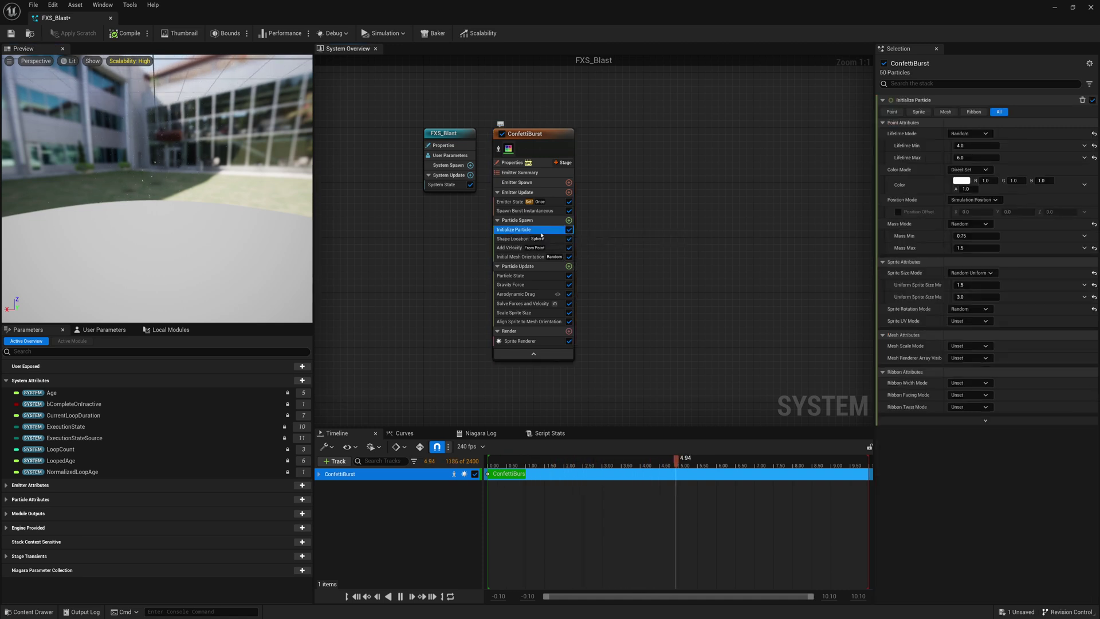
left_click(963, 285)
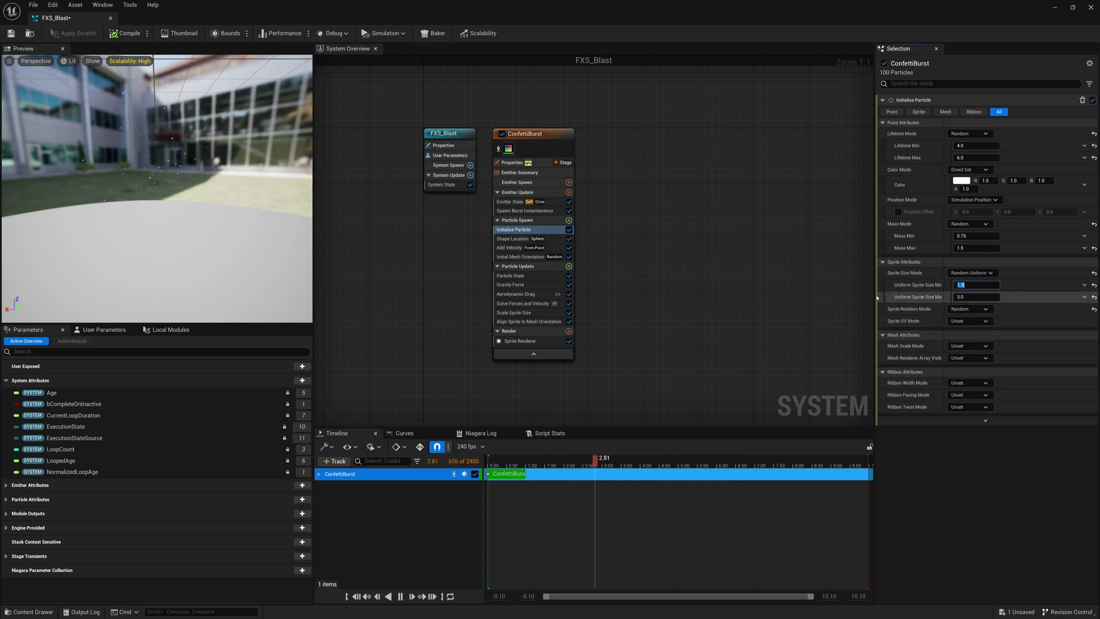
type("15")
key("Tab")
type("15")
key("Return")
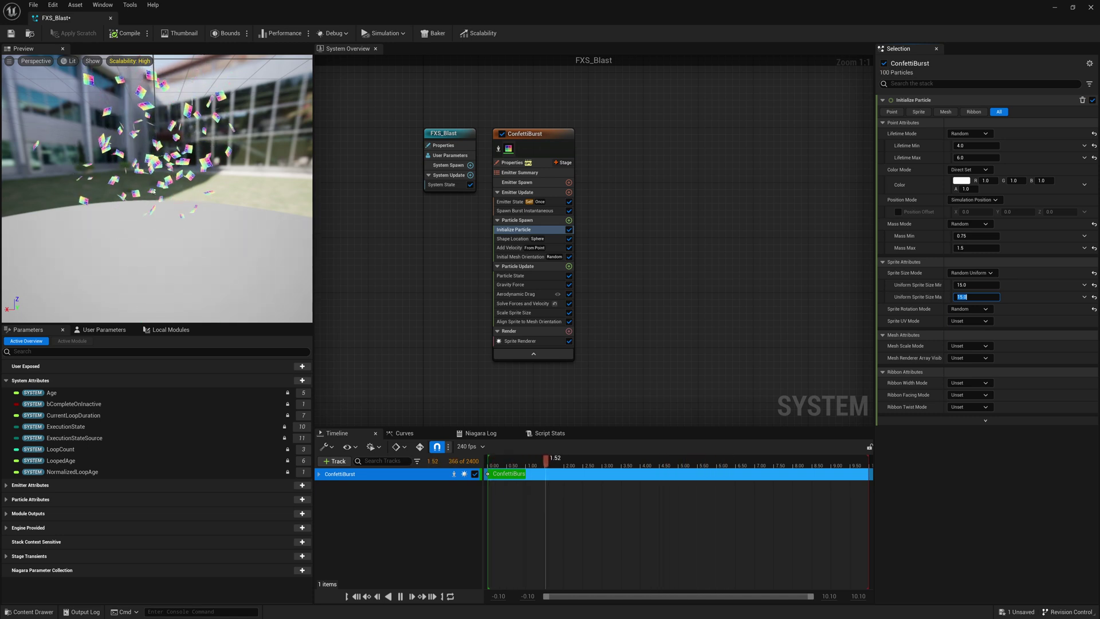
Step: Show the Aerodynamic Drag settings, toggling the module off to compare and back on
left_click(523, 295)
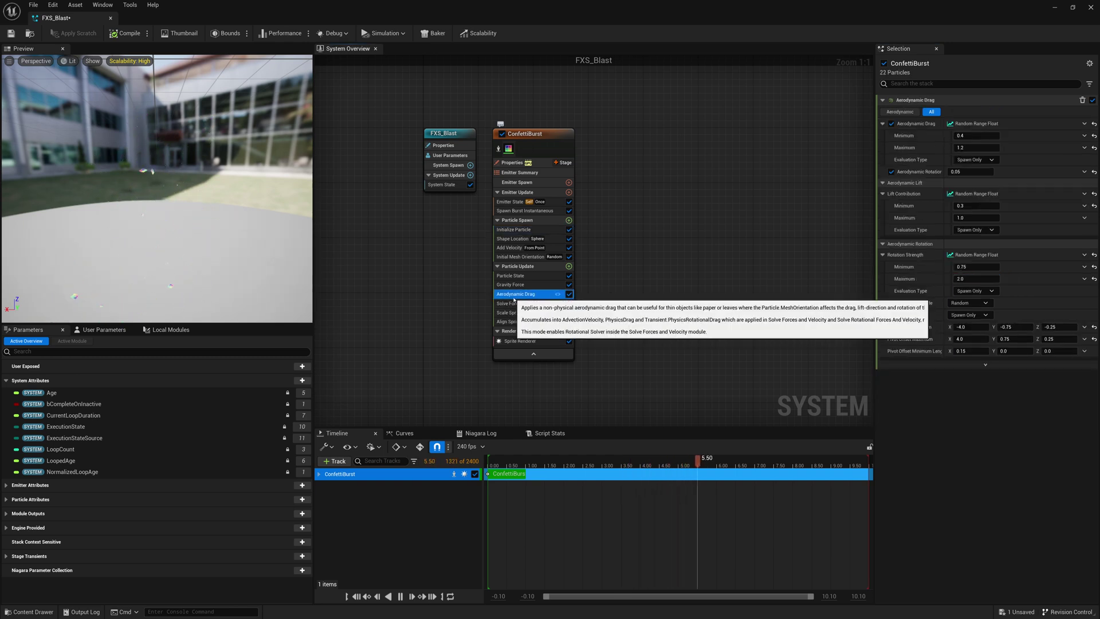
left_click(569, 294)
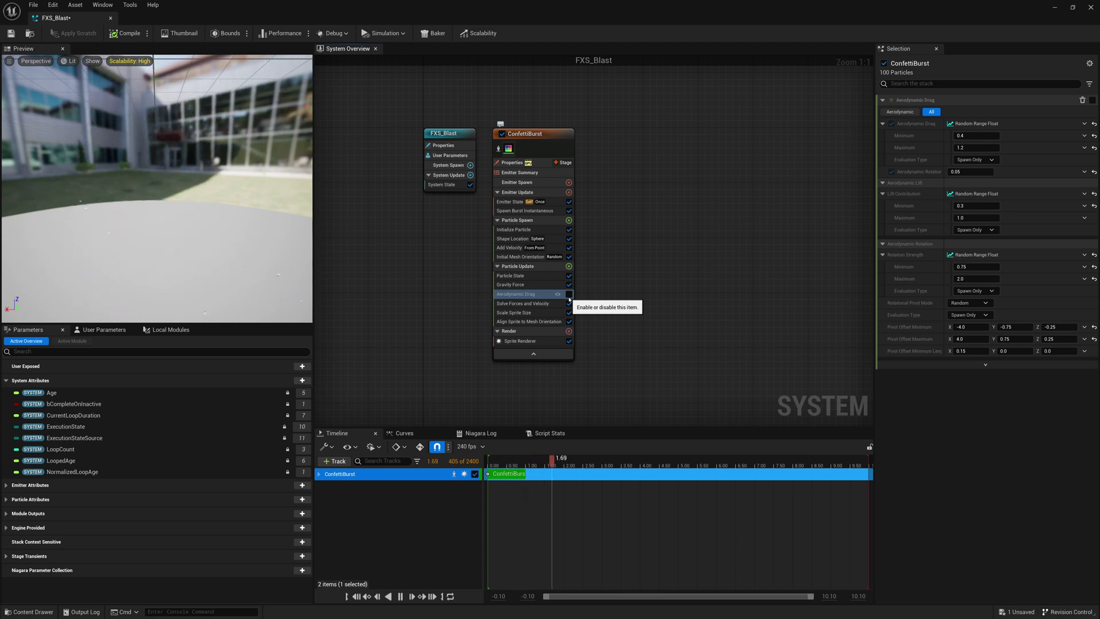
left_click(569, 294)
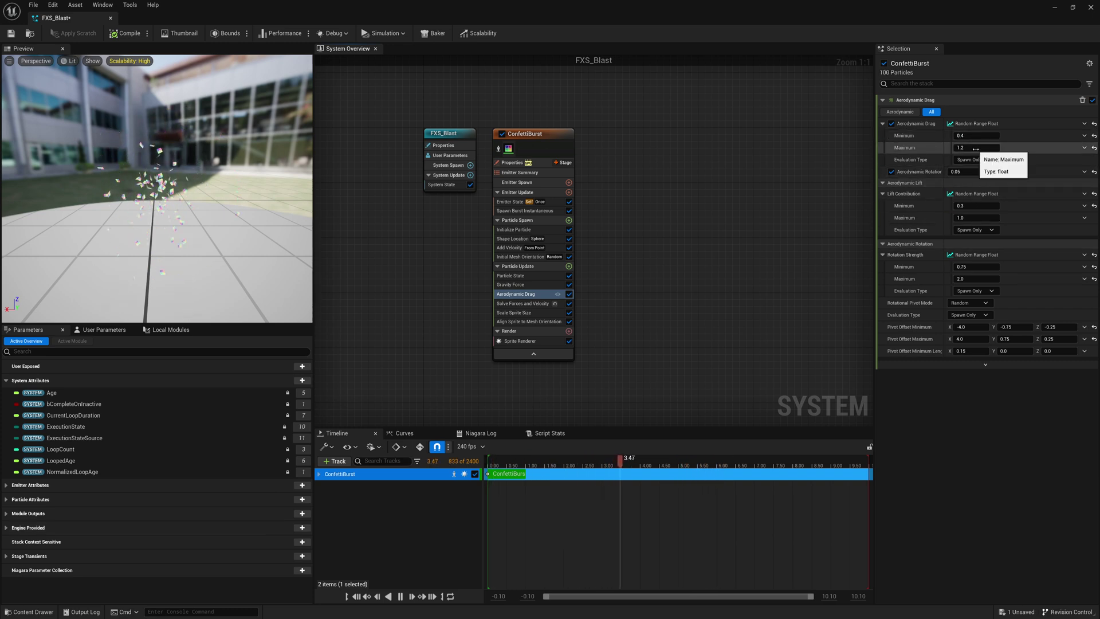
Step: Drive aerodynamic drag from a curve and set its starting key value to 0
left_click(1087, 125)
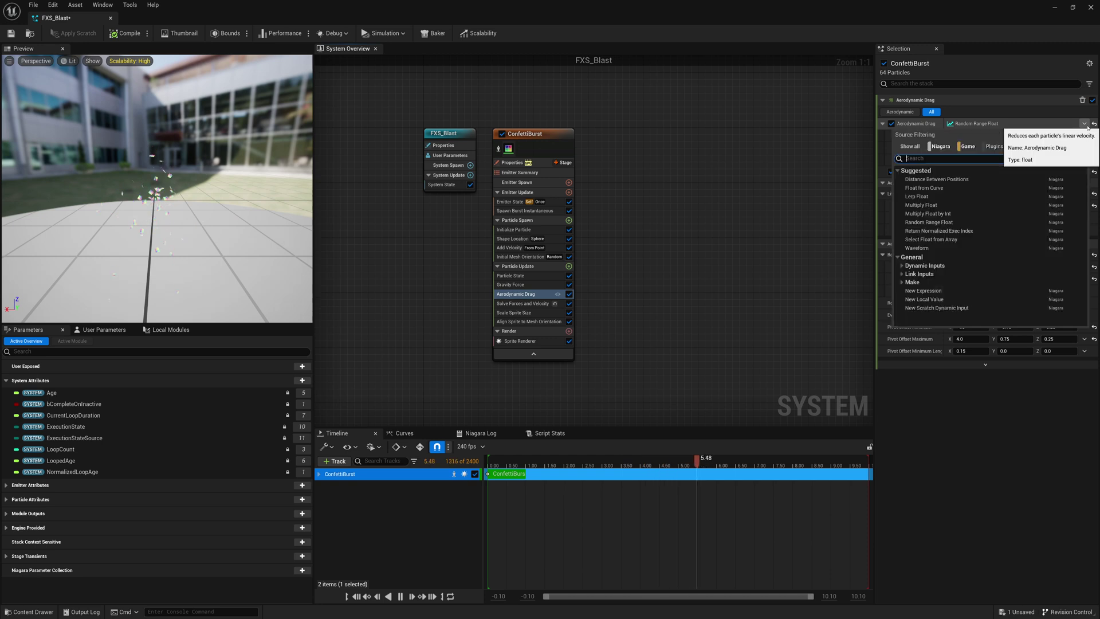
left_click(931, 191)
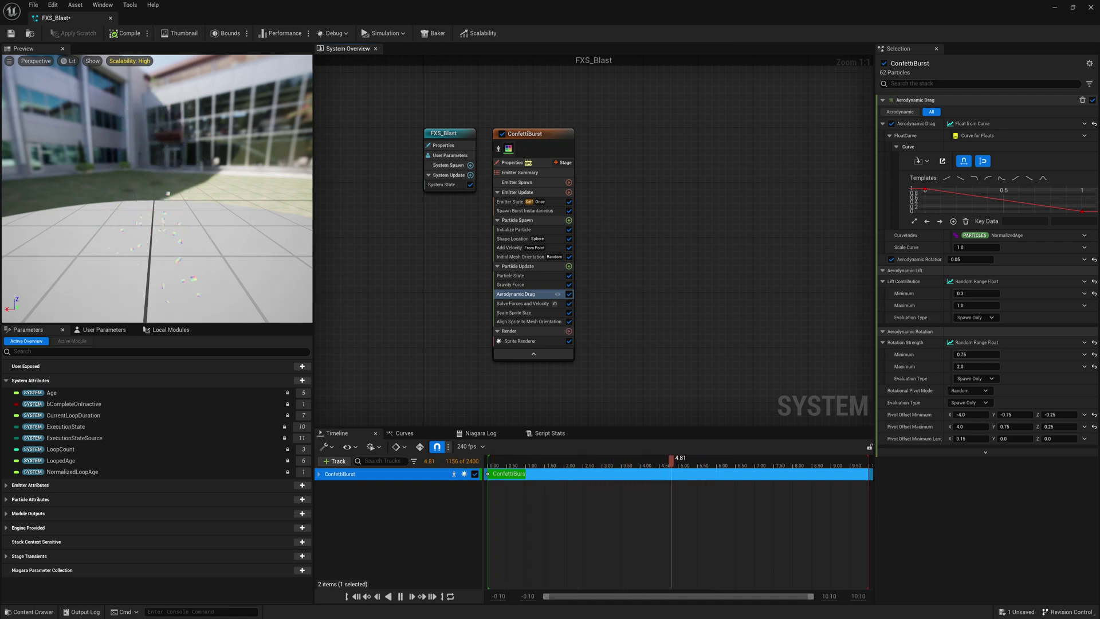
left_click(924, 189)
left_click(1058, 221)
type("0")
key("Return")
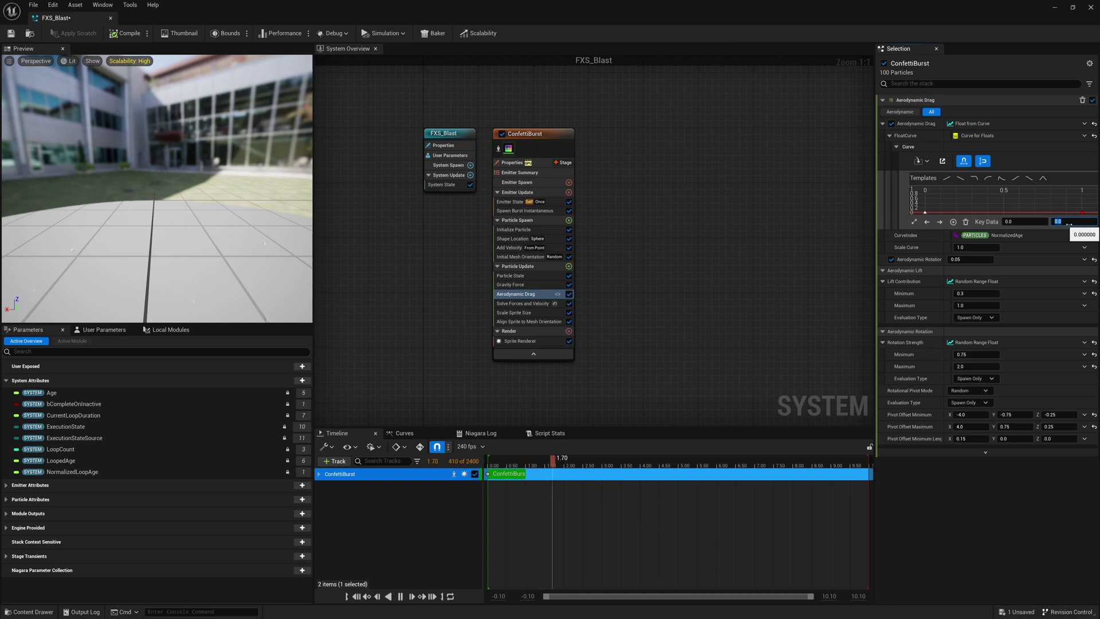
Step: Add a new key to the drag curve at time 0.25
right_click(995, 214)
left_click(985, 229)
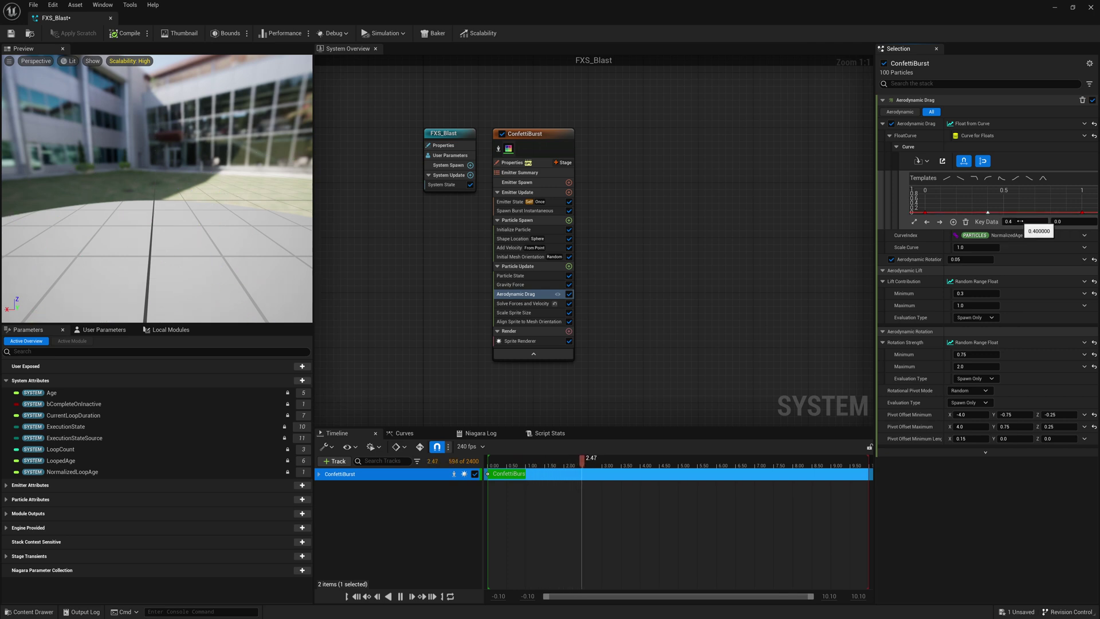
left_click(1013, 221)
type("25")
key("Home")
type("0.")
key("Return")
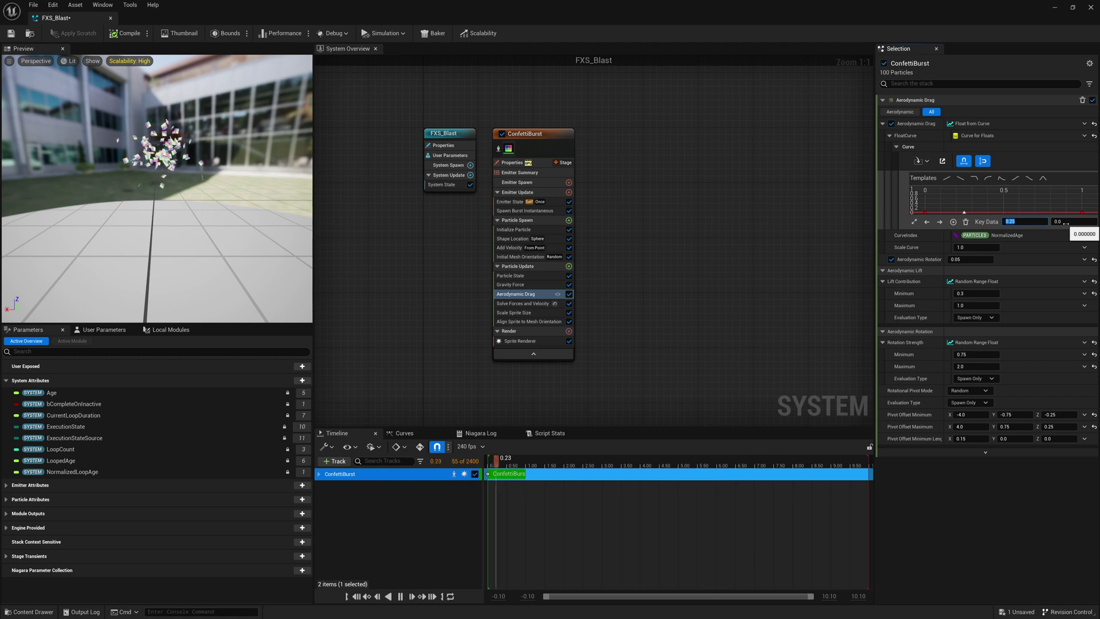
Step: Set the drag curve's end key at time 1 to a value of 1.0
left_click(1082, 212)
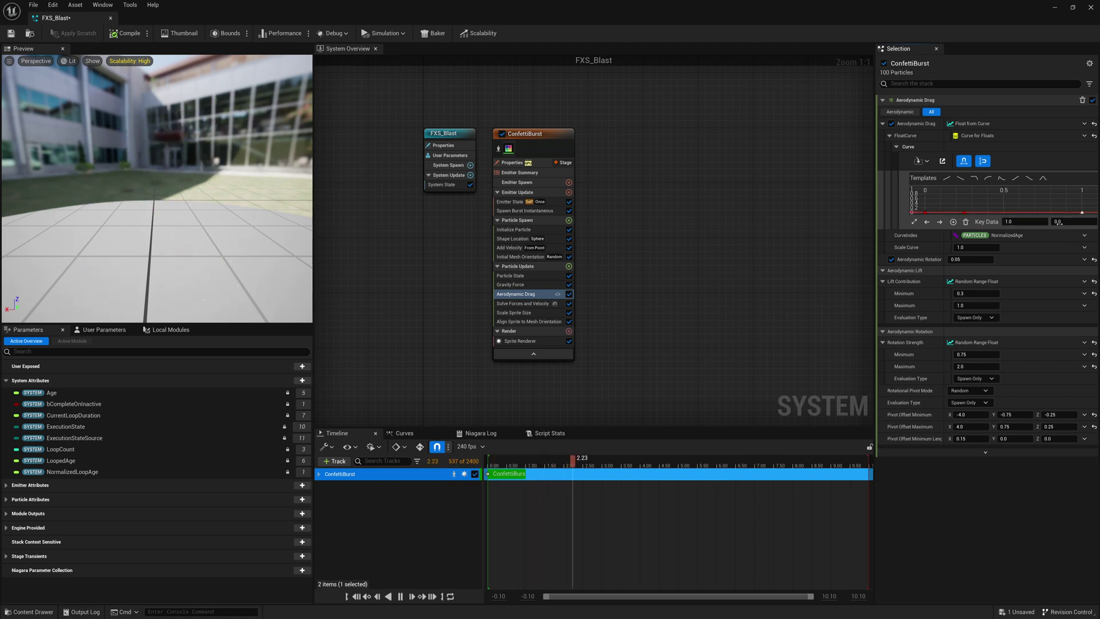
left_click(1057, 221)
type("1.0")
key("Return")
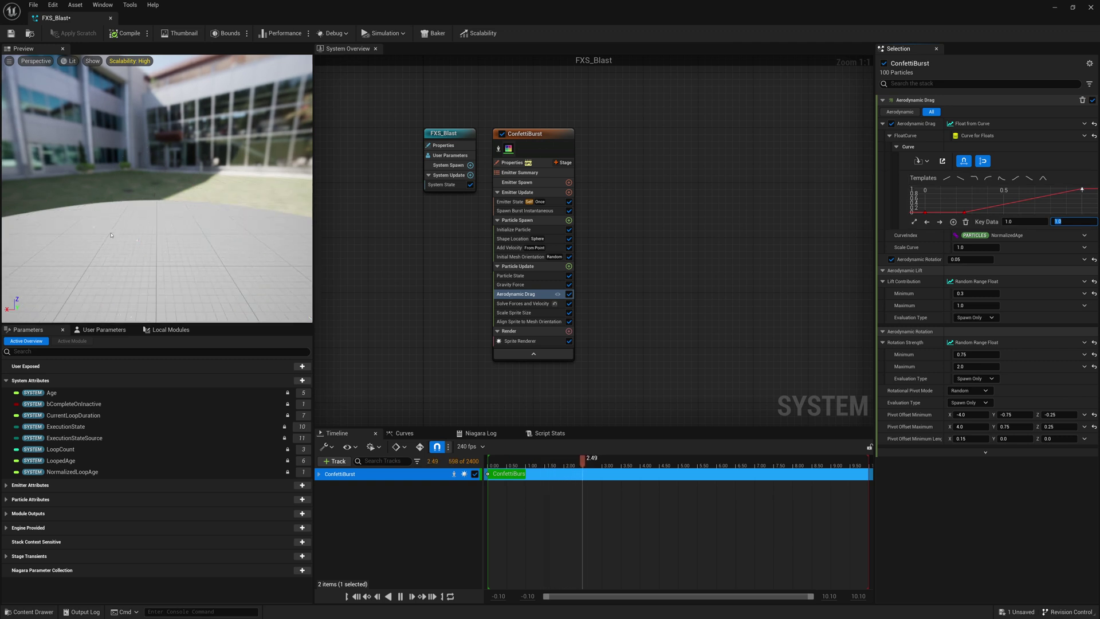
mouse_move(111, 235)
left_mouse_down()
mouse_move(121, 252)
mouse_move(111, 235)
left_mouse_up()
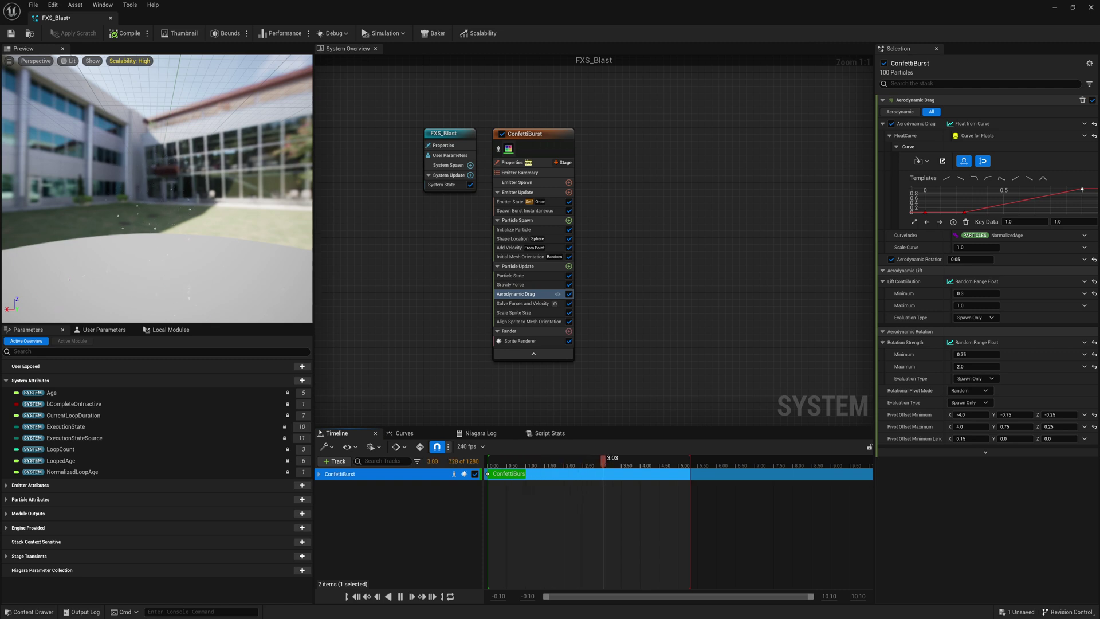
Step: Add Fluids Gas Source to ConfettiBurst's Particle Update and inspect its Density and Temperature
left_click(517, 266)
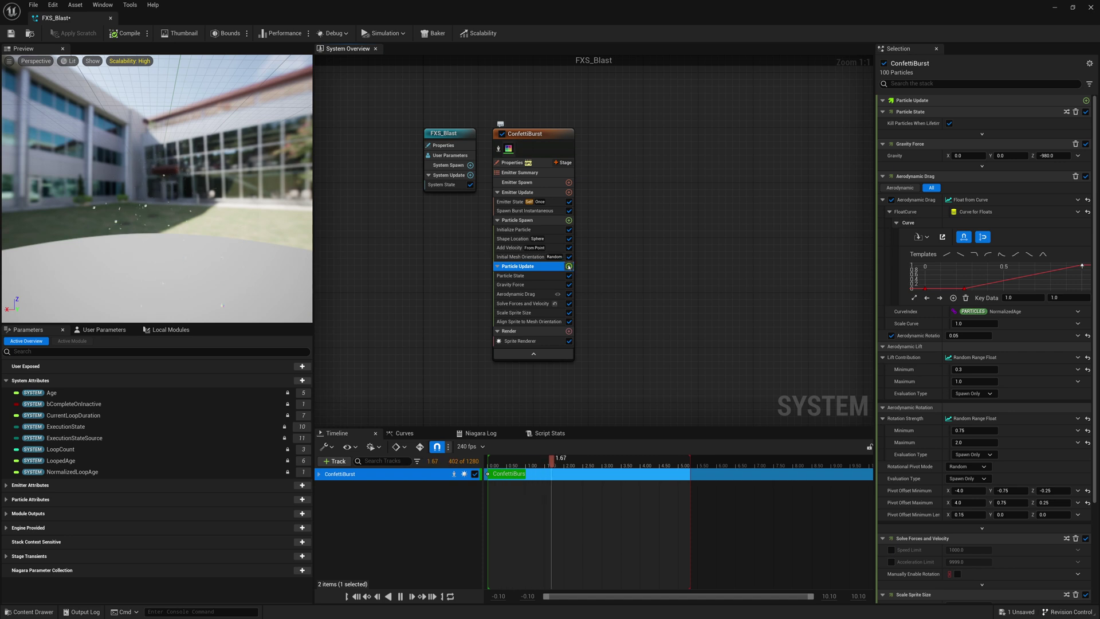
left_click(569, 266)
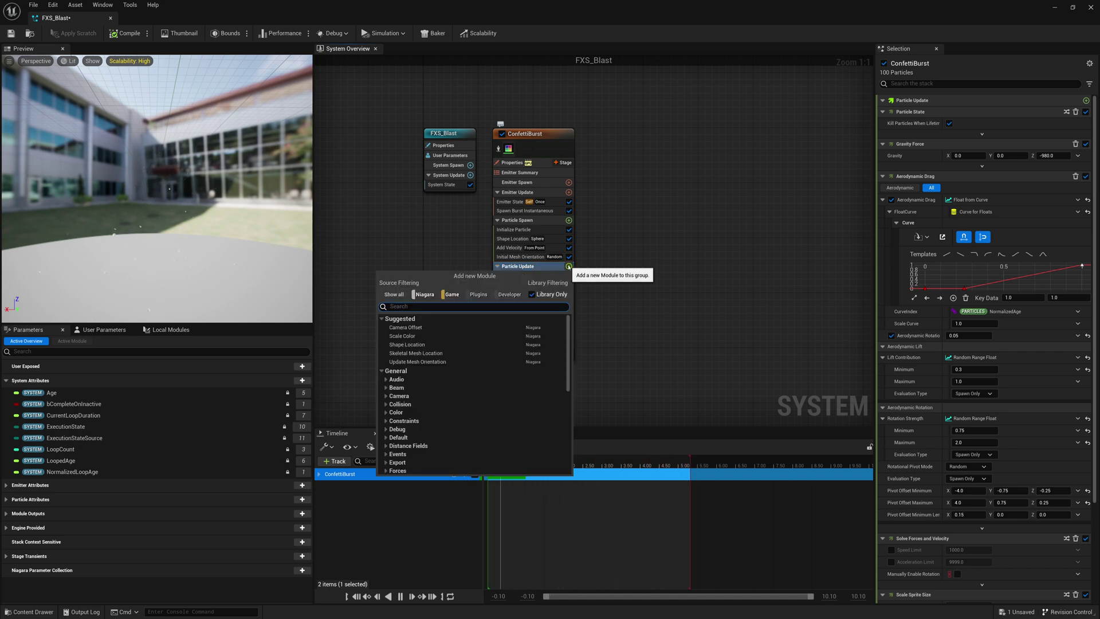
type("Fluid")
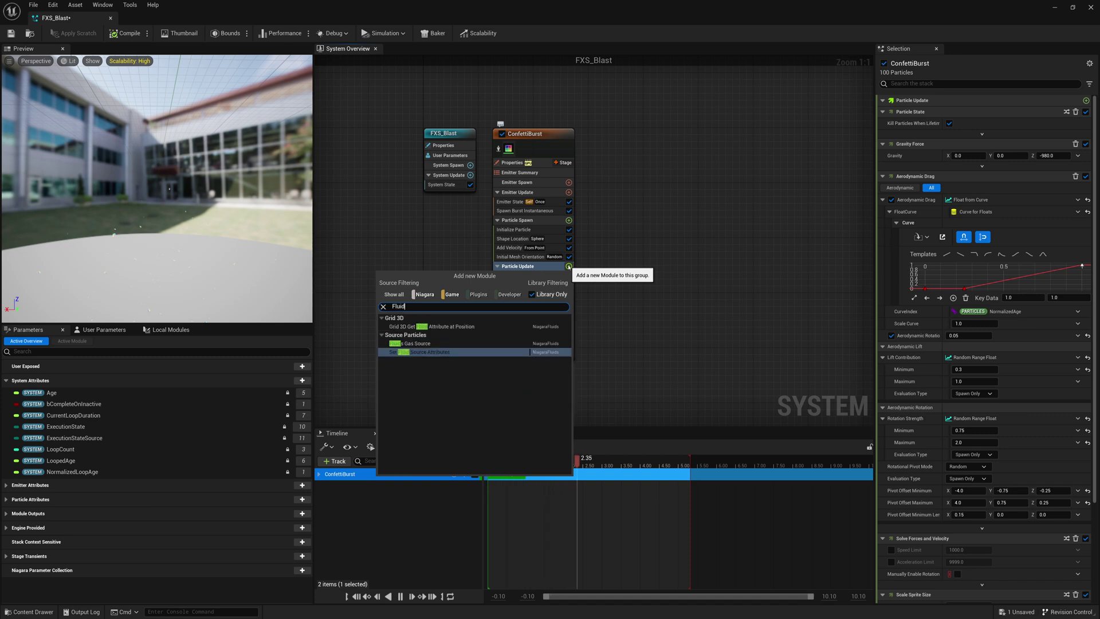
type(" Gas Source")
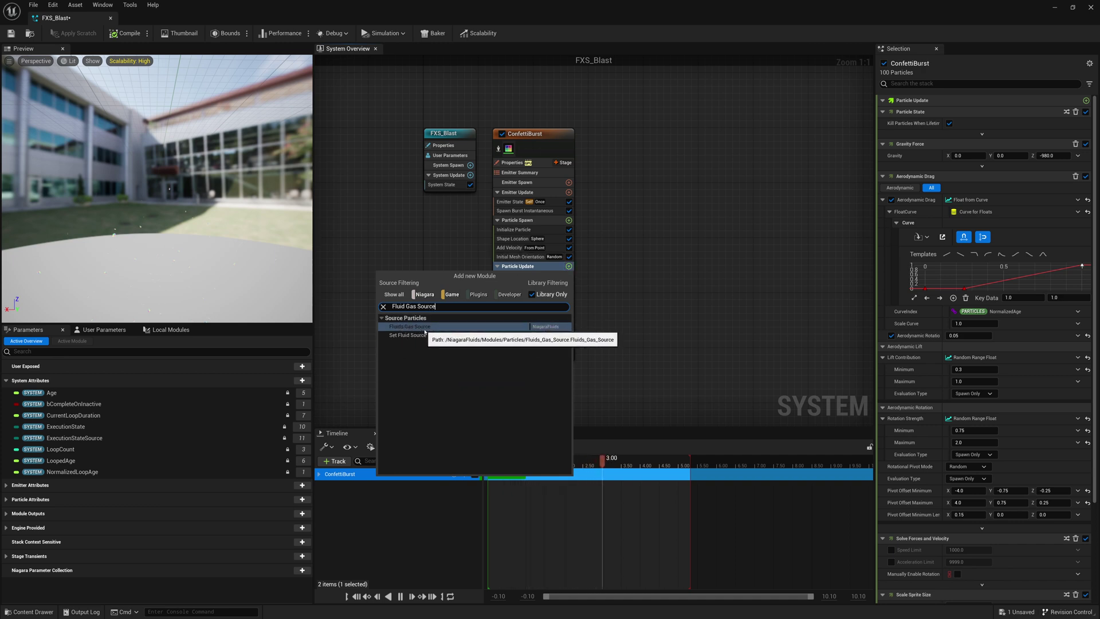
left_click(441, 329)
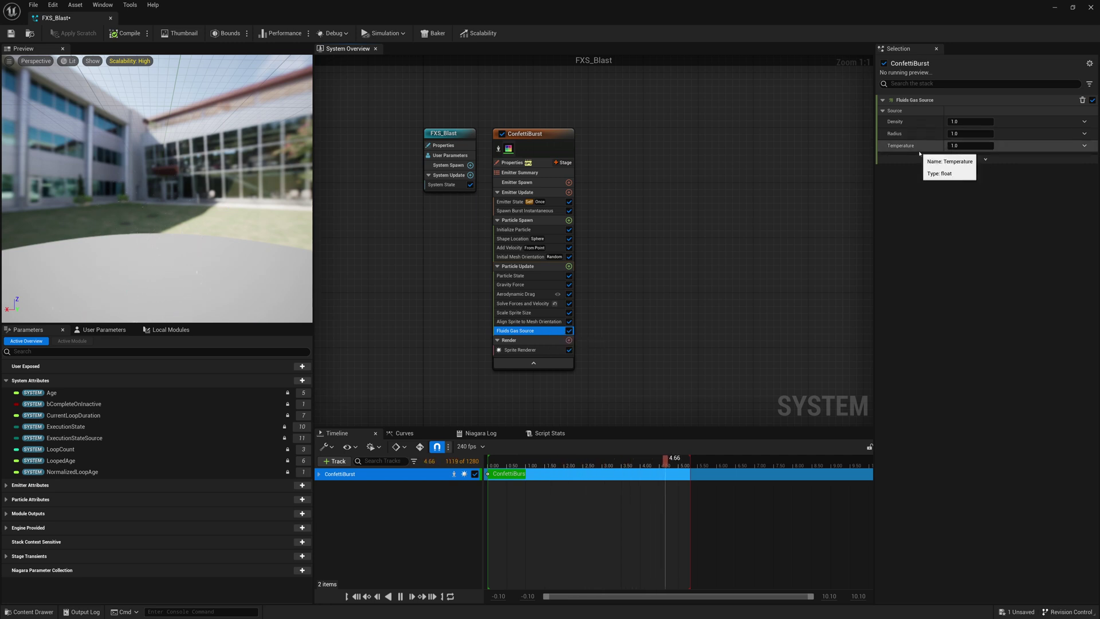
left_click(962, 122)
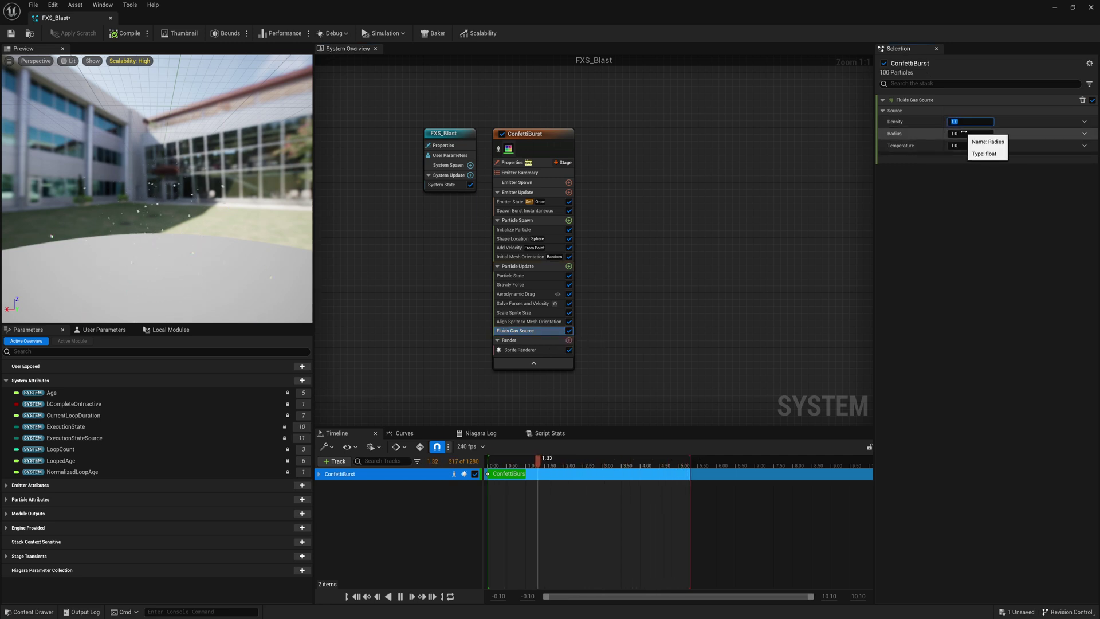
left_click(963, 146)
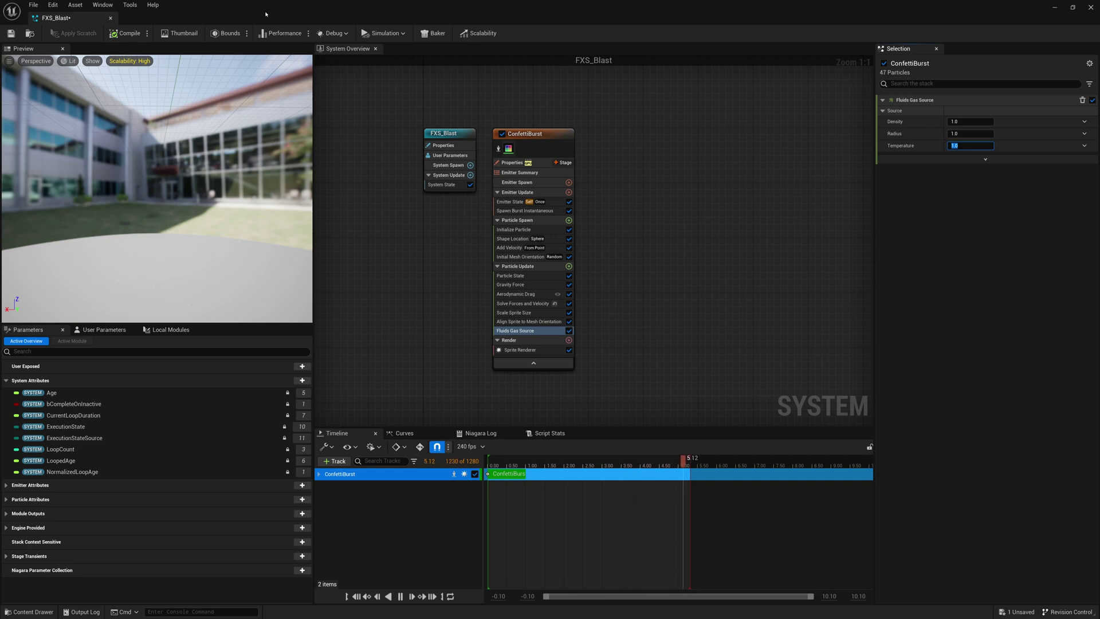
Step: Browse non-library Parent Emitters and select Grid 3D Gas Master Emitter under 3D Gas
right_click(657, 144)
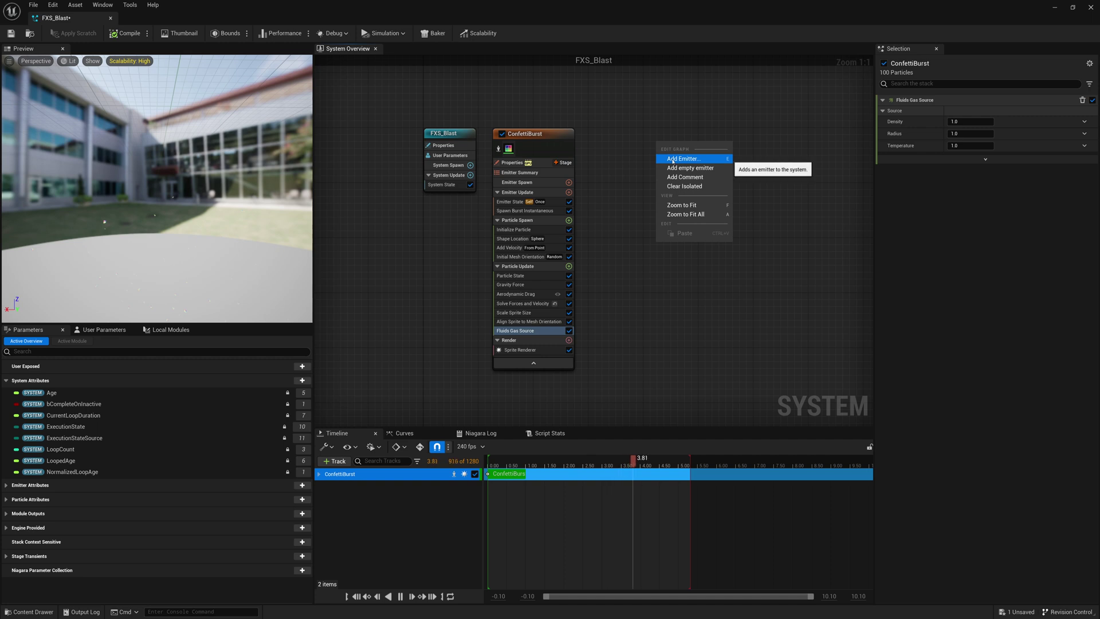
left_click(672, 159)
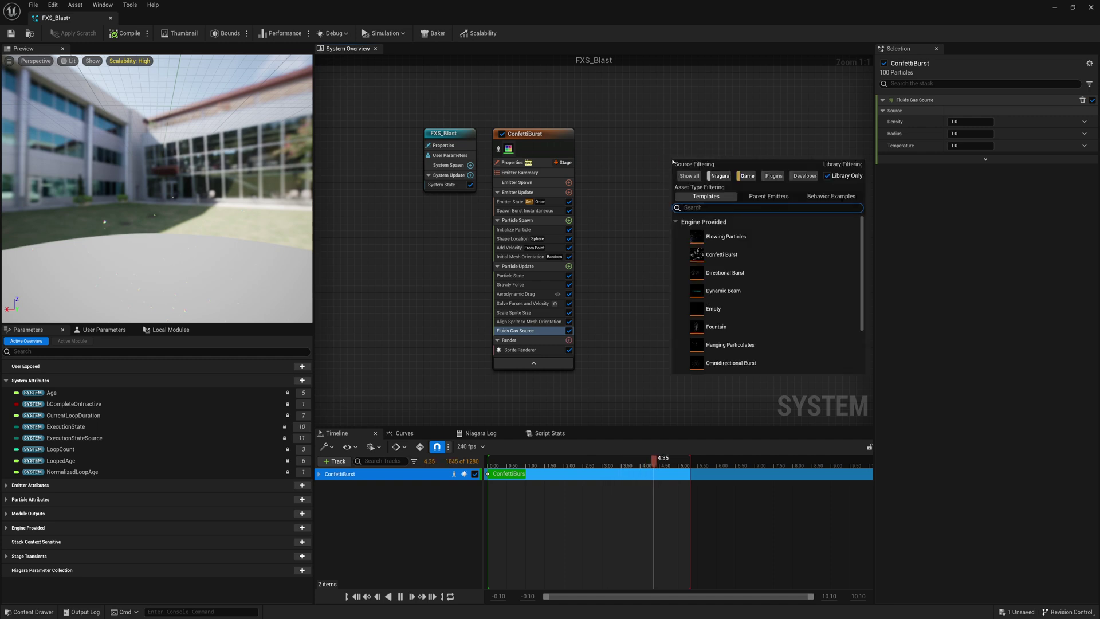
left_click(827, 175)
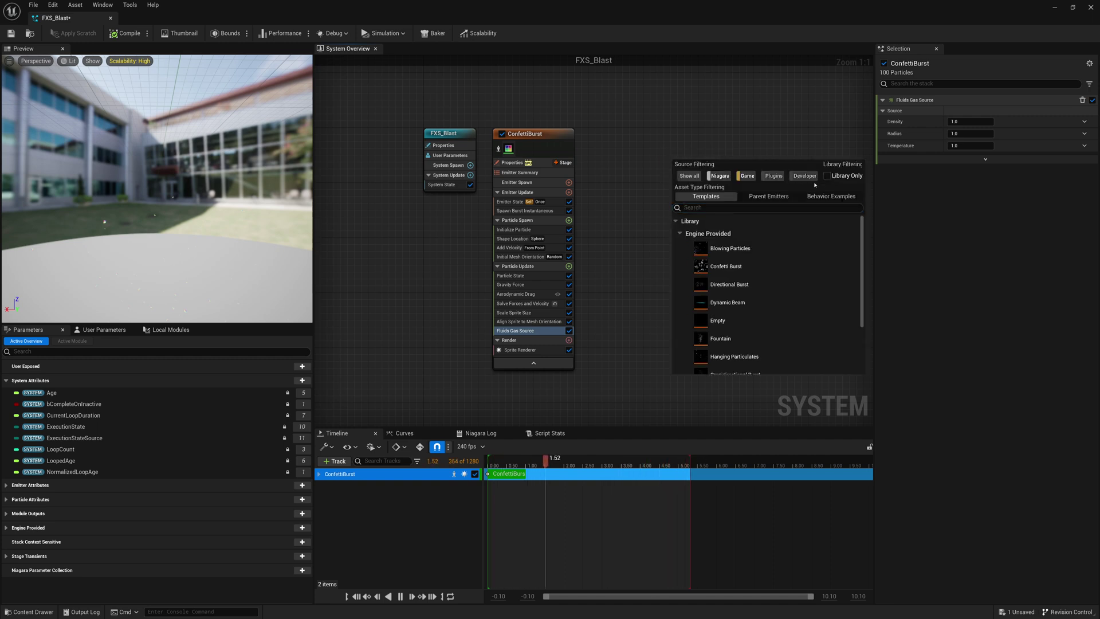
left_click(768, 195)
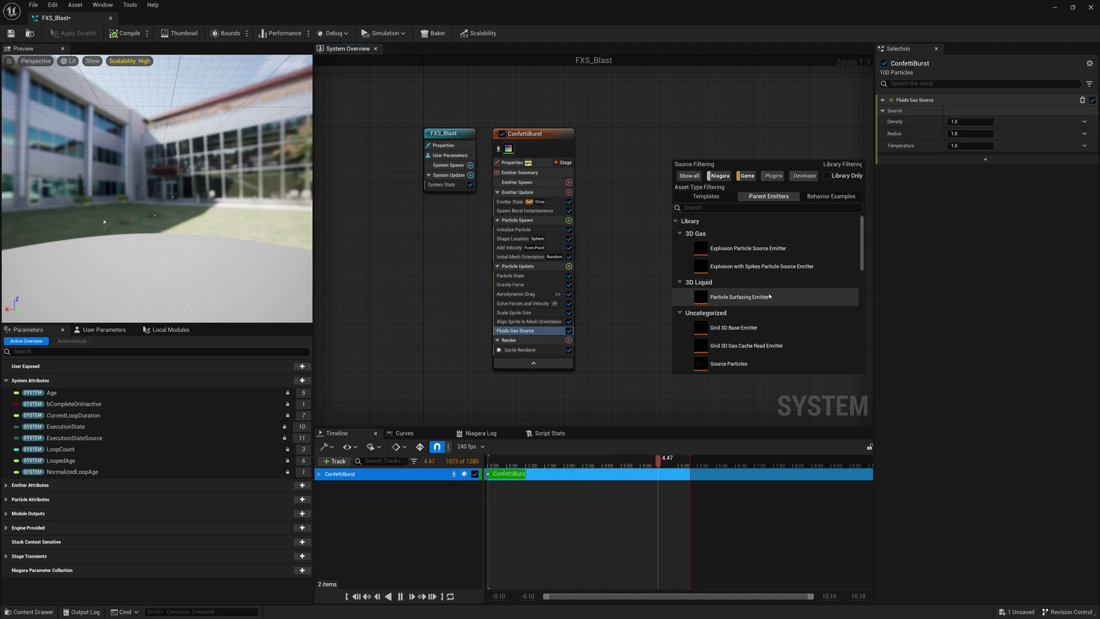
scroll(770, 296, "down", 4)
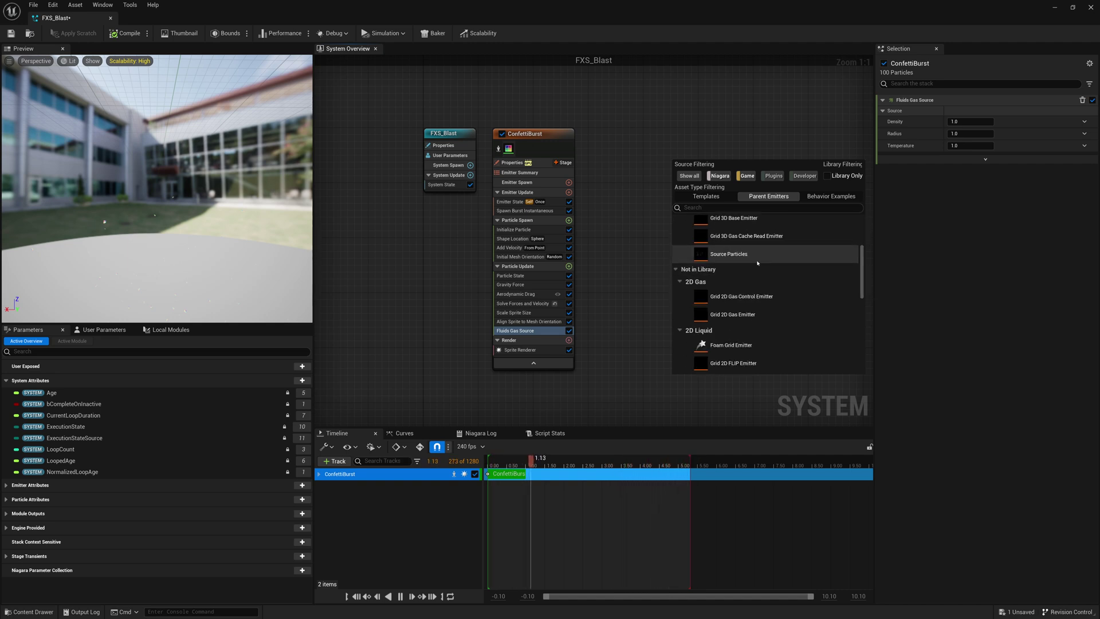
scroll(757, 262, "down", 9)
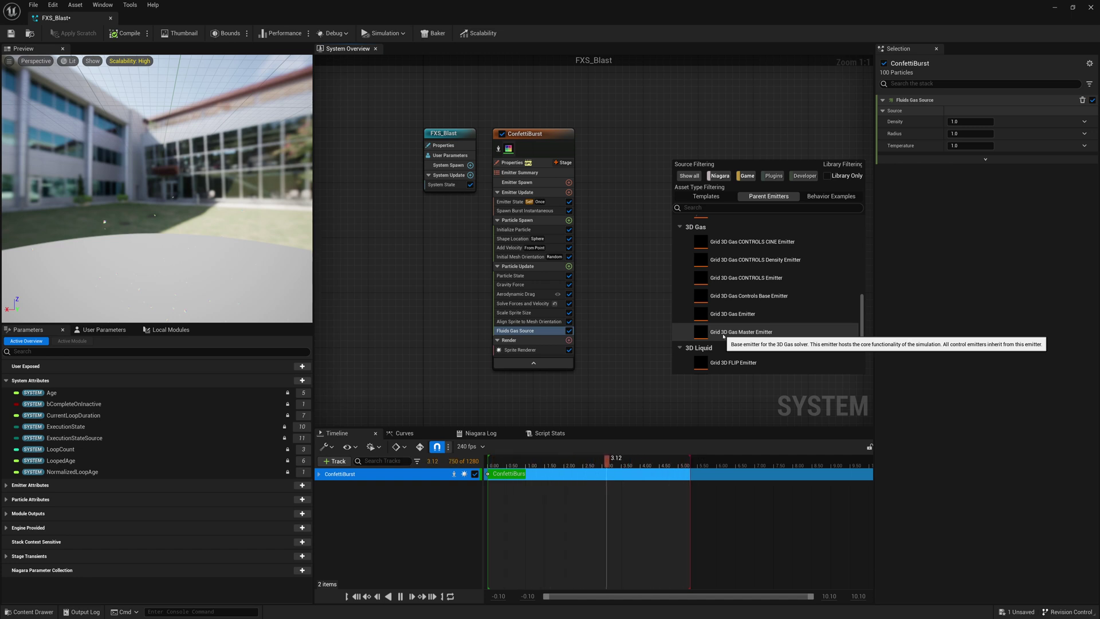
left_click(722, 336)
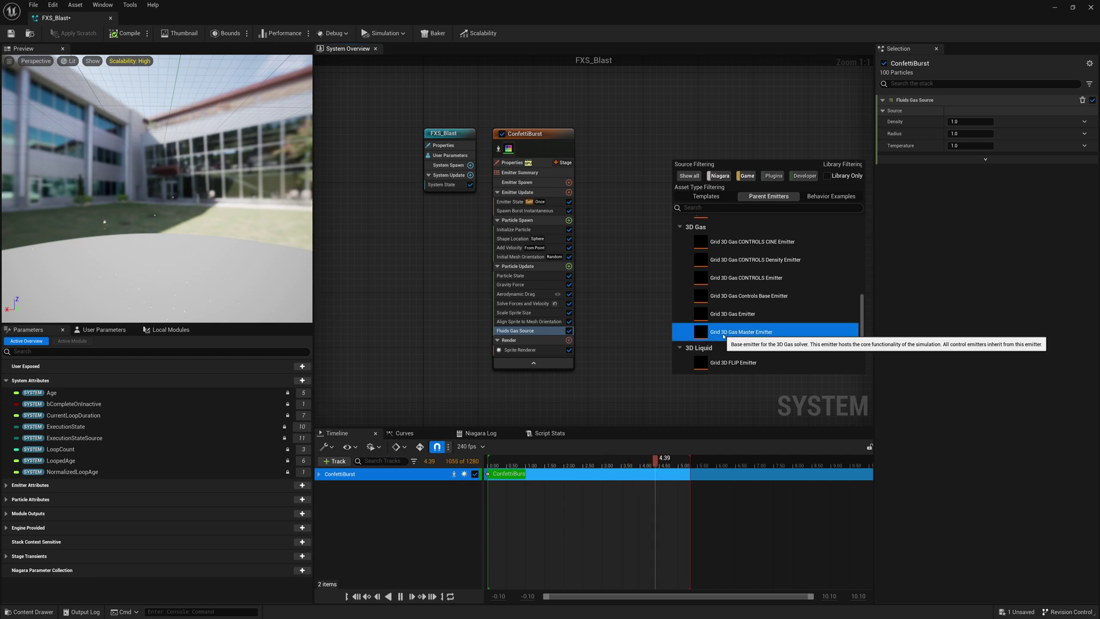
Step: Add Grid 3D Gas Master Emitter beside ConfettiBurst, frame the nodes, and pause the smoke preview
double_click(723, 332)
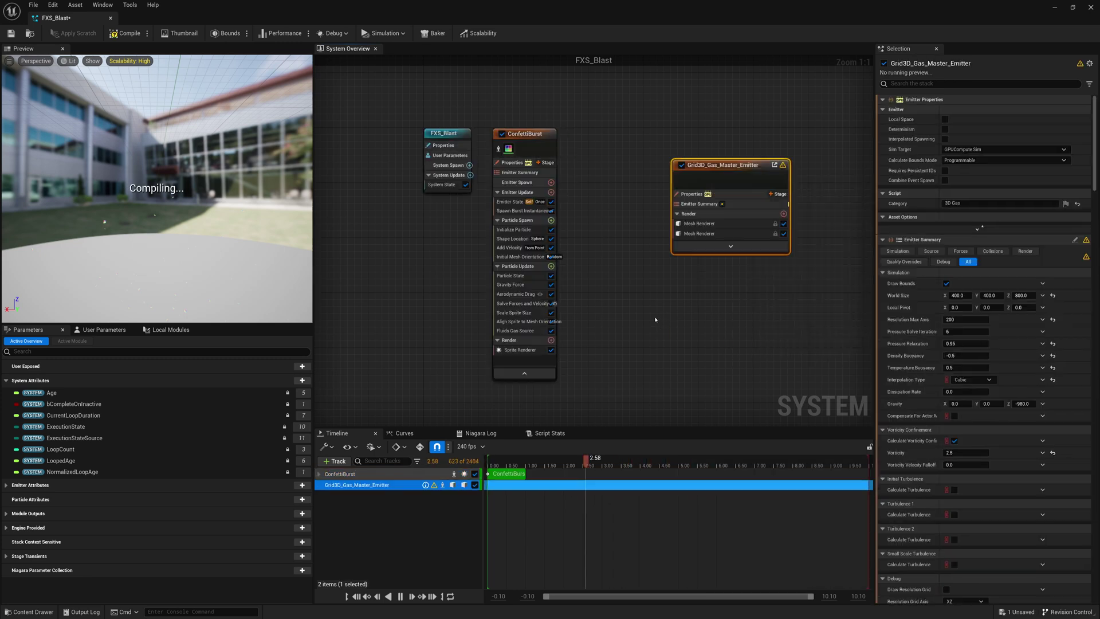
left_click_drag(594, 199, 537, 167)
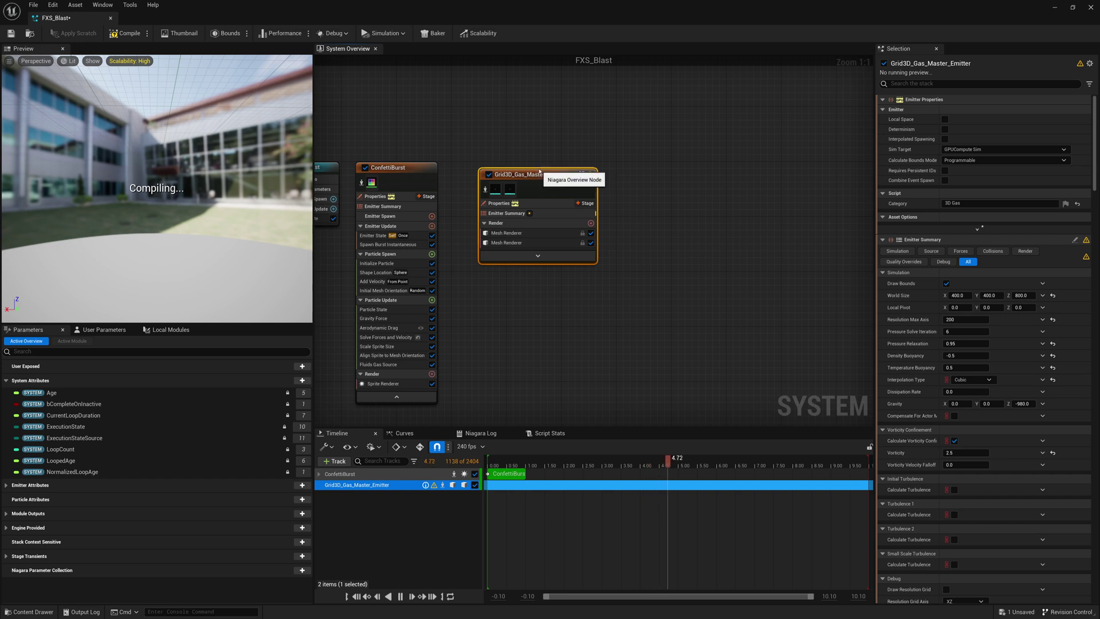
right_click_drag(516, 294, 604, 258)
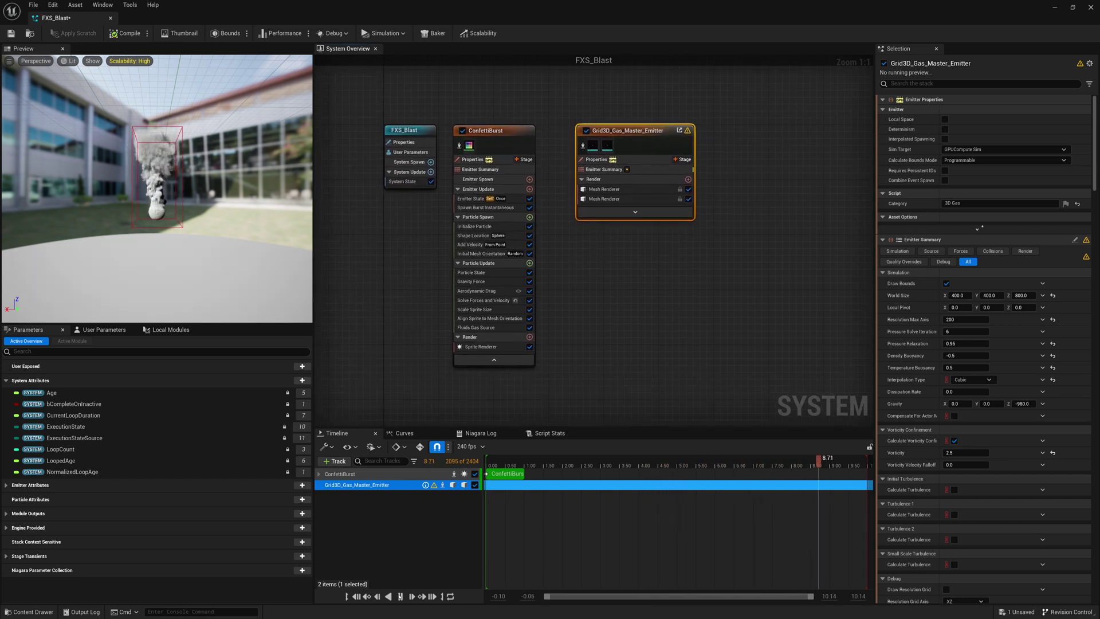
left_click_drag(153, 202, 164, 225)
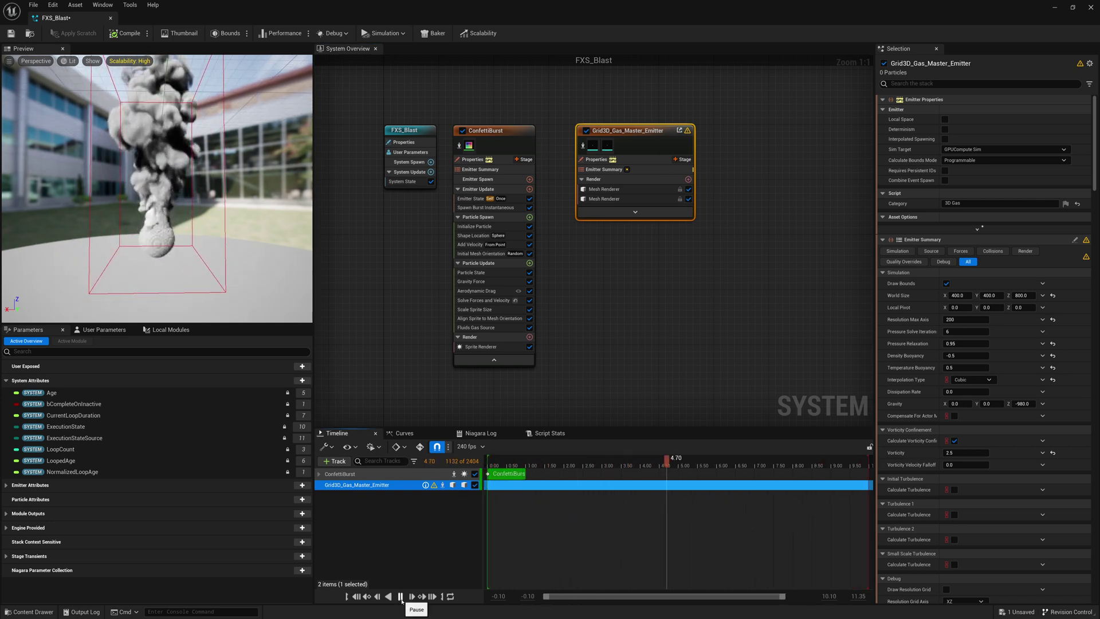
left_click(400, 596)
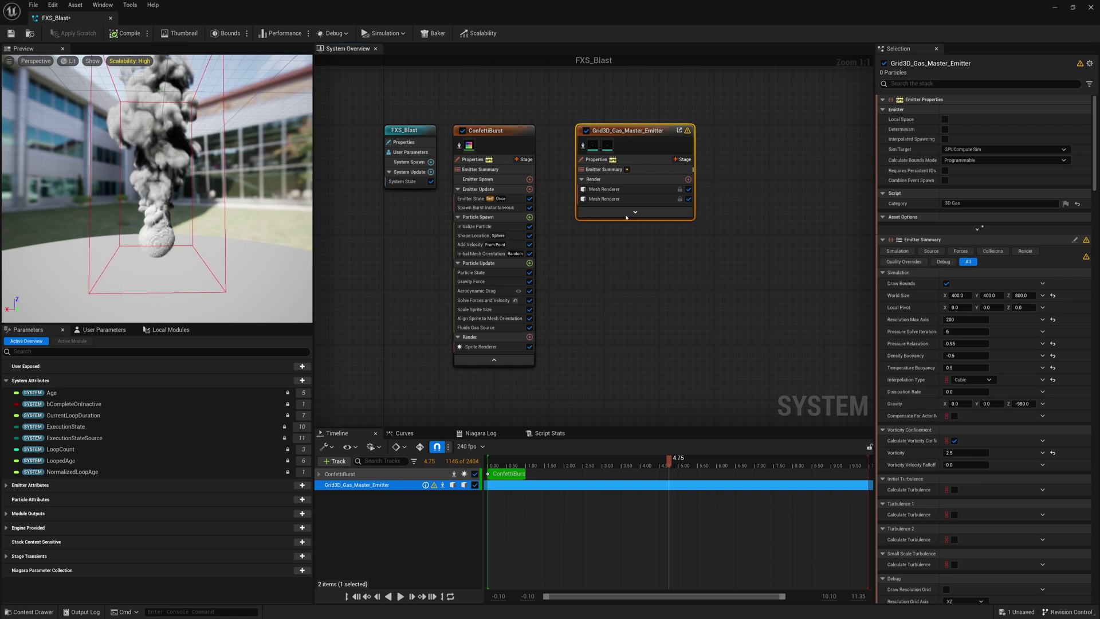
Step: Expand the Grid3D_Gas_Master_Emitter node, collapse Emitter Spawn and Update, and expand Sourcing
left_click(629, 216)
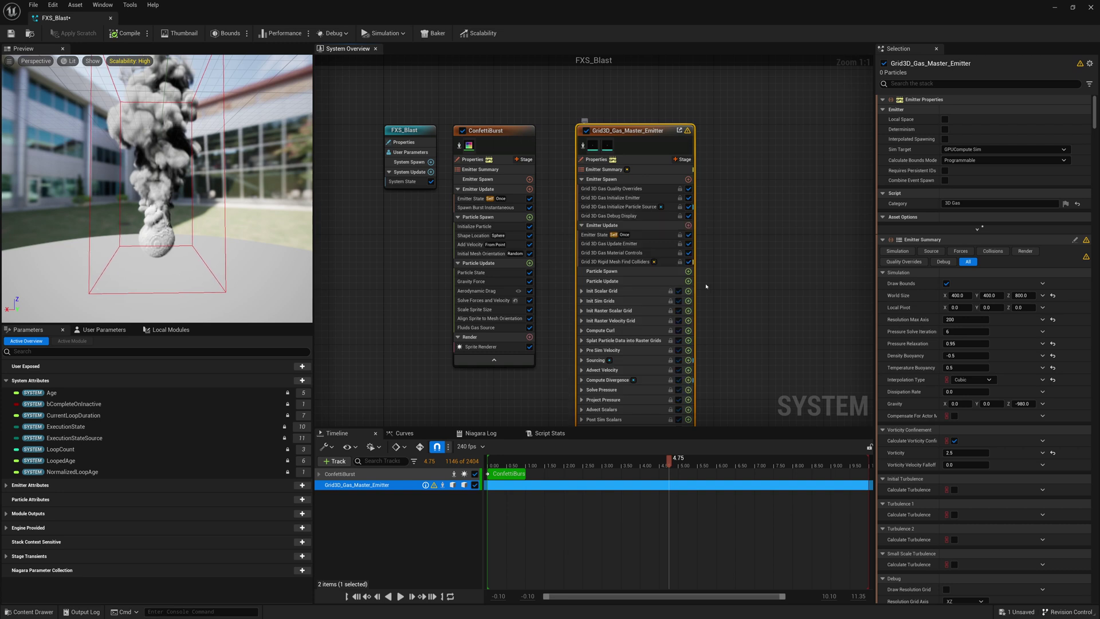
right_click_drag(724, 291, 697, 233)
left_click_drag(676, 434, 677, 471)
right_click_drag(690, 382, 680, 389)
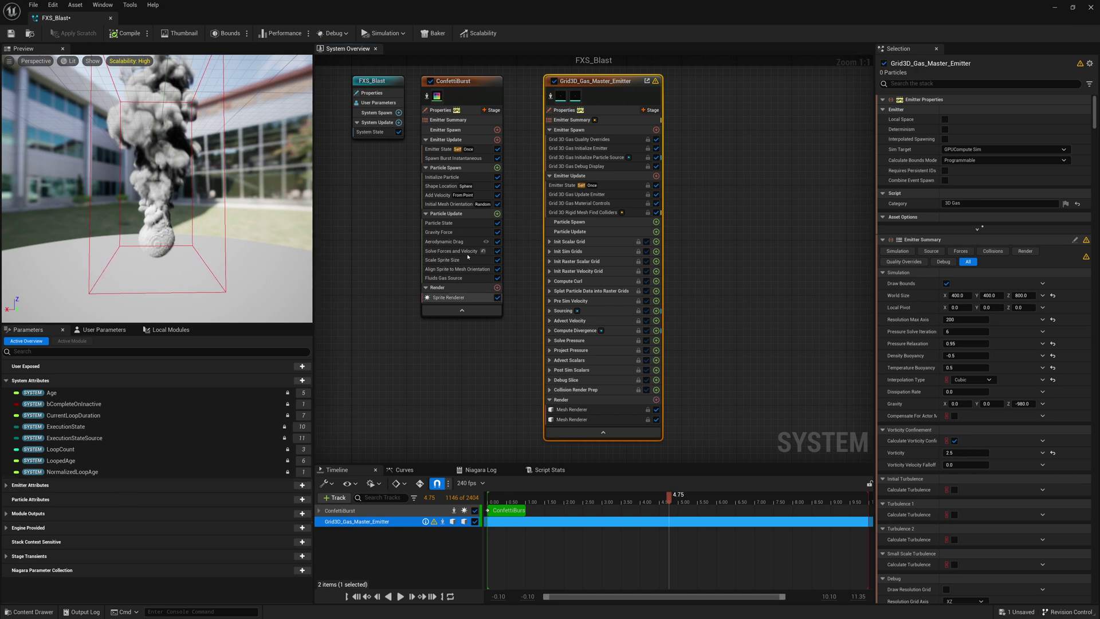
left_click(549, 177)
left_click(549, 130)
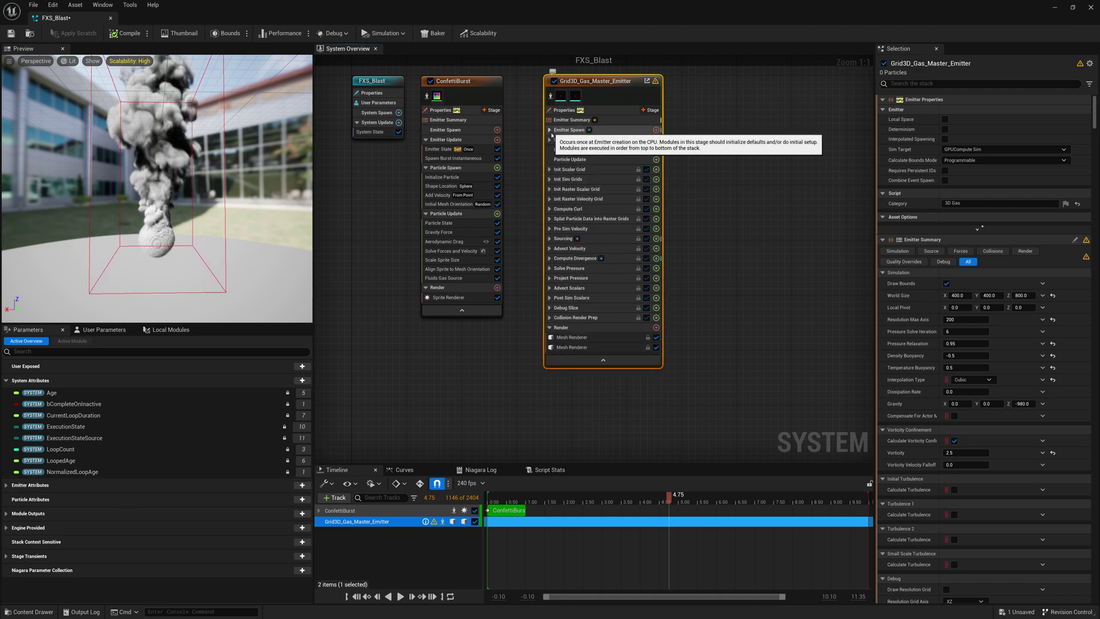
left_click(549, 238)
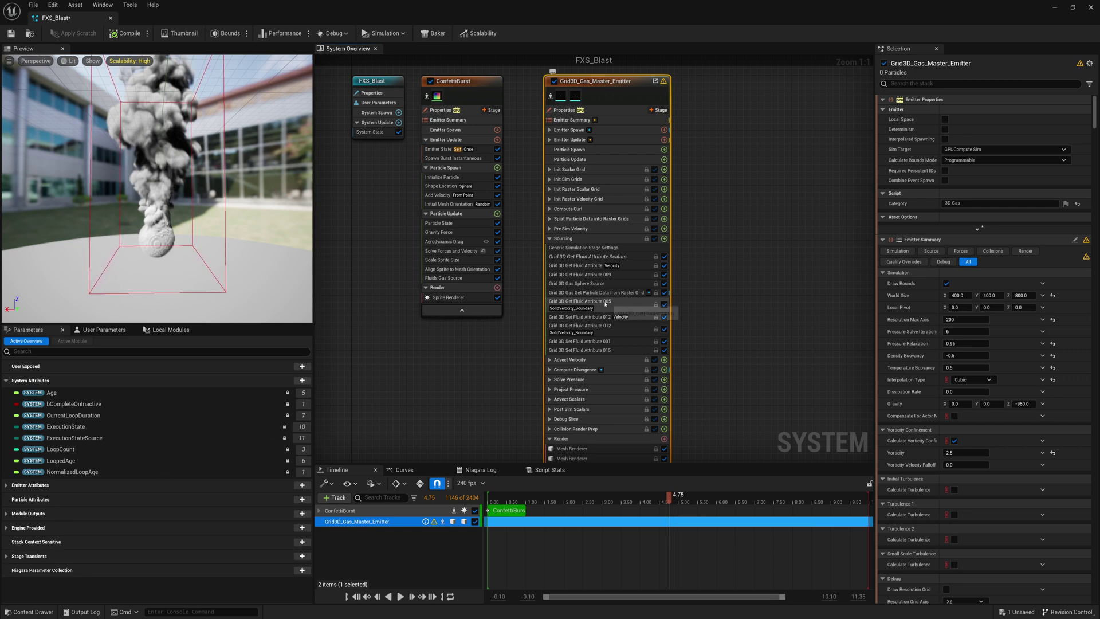
Step: Disable the Grid 3D Gas Sphere Source module and replay the preview from the start
left_click(561, 285)
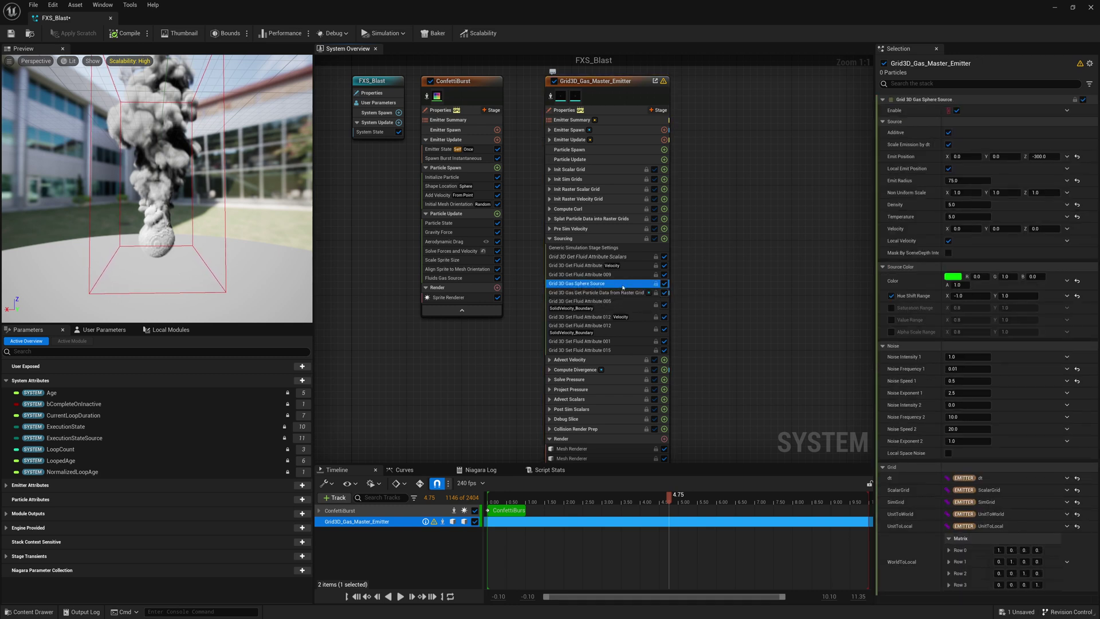
left_click(665, 283)
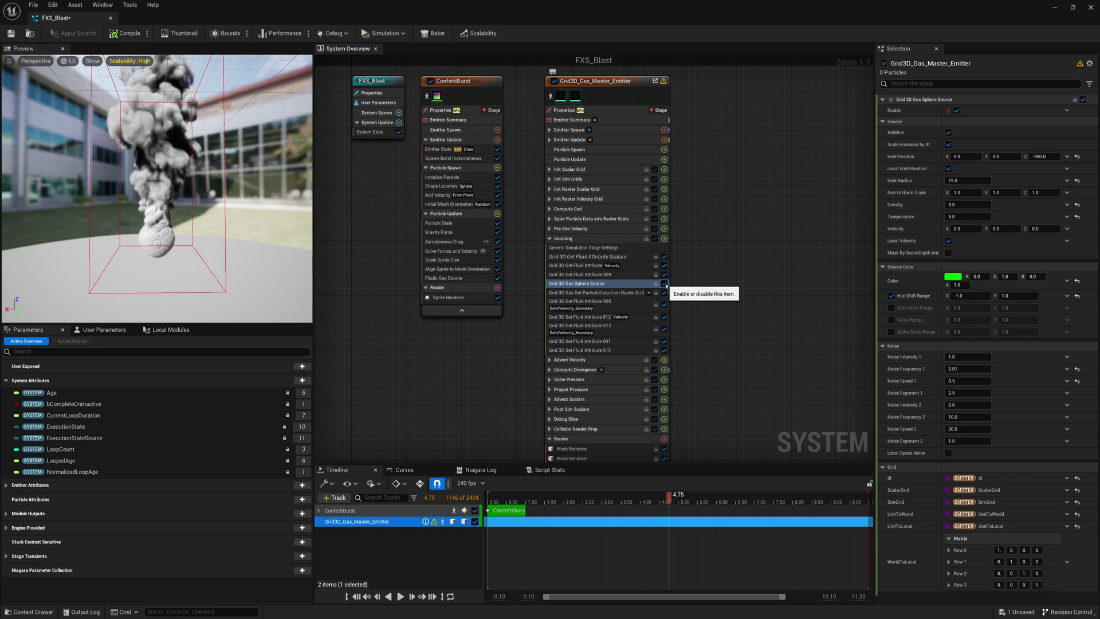
right_click(604, 288)
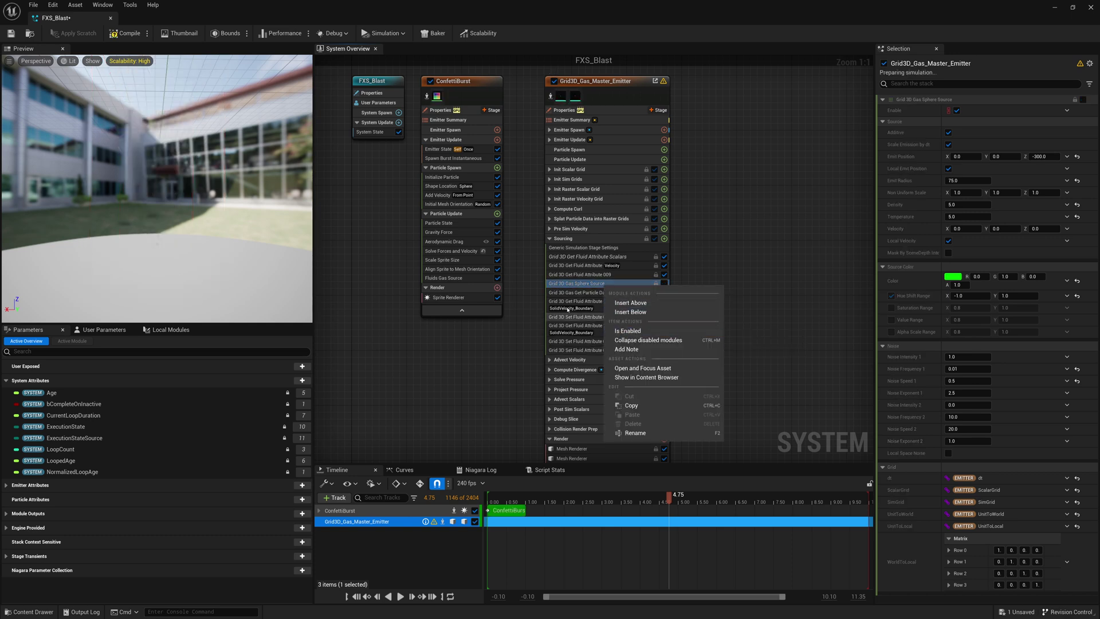
left_click(603, 285)
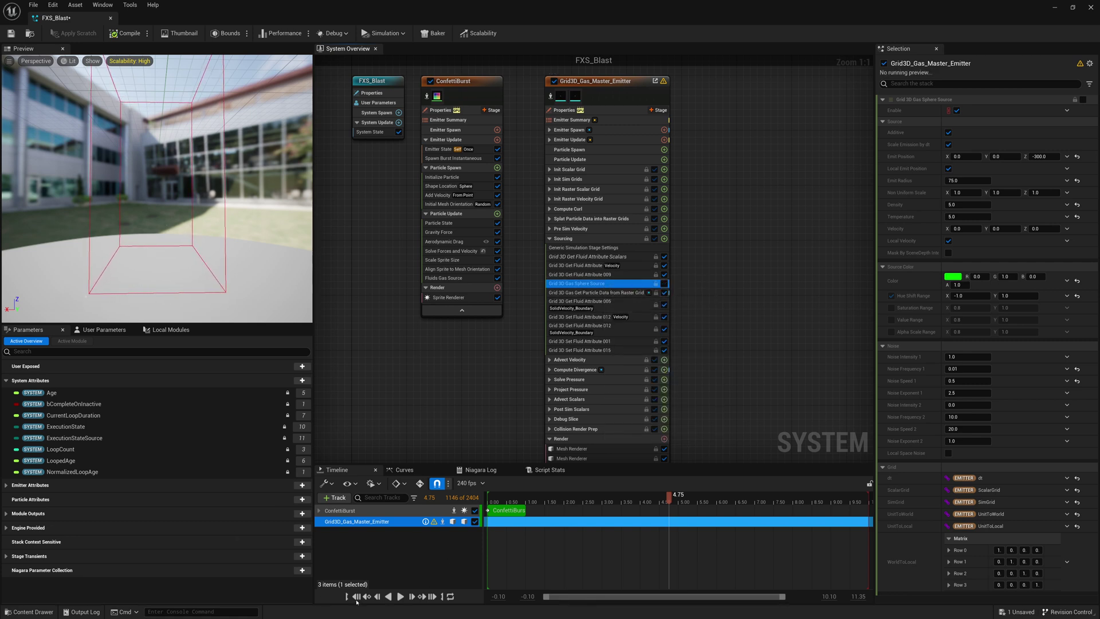
left_click(356, 596)
left_click(400, 596)
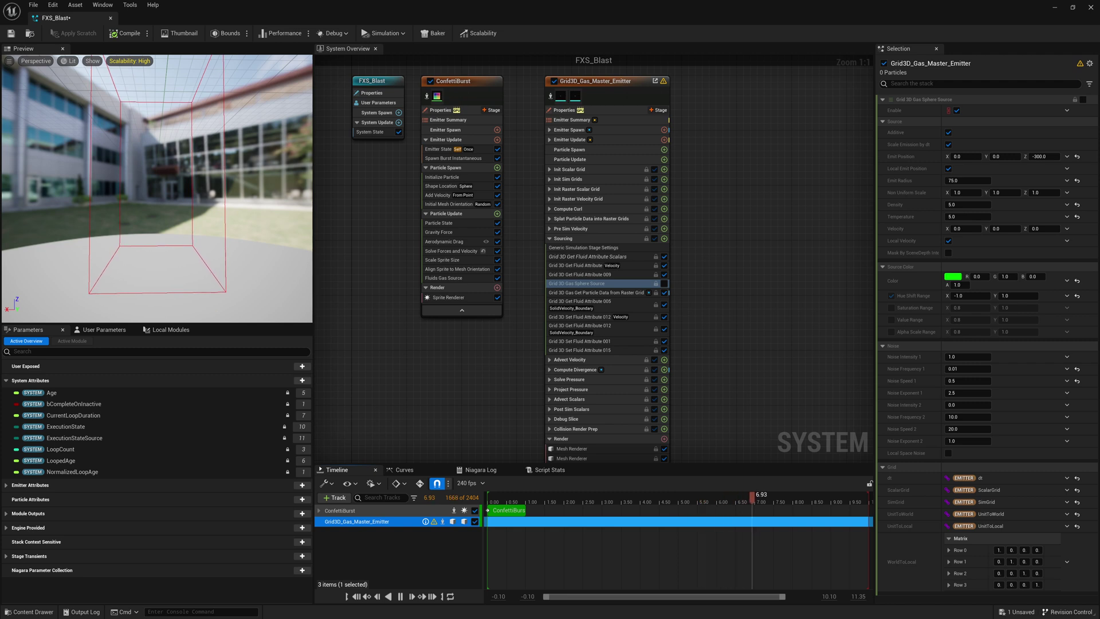
Step: Enable Read Particle Source in the gas emitter's summary and set the source emitter to ConfettiBurst
left_click(400, 596)
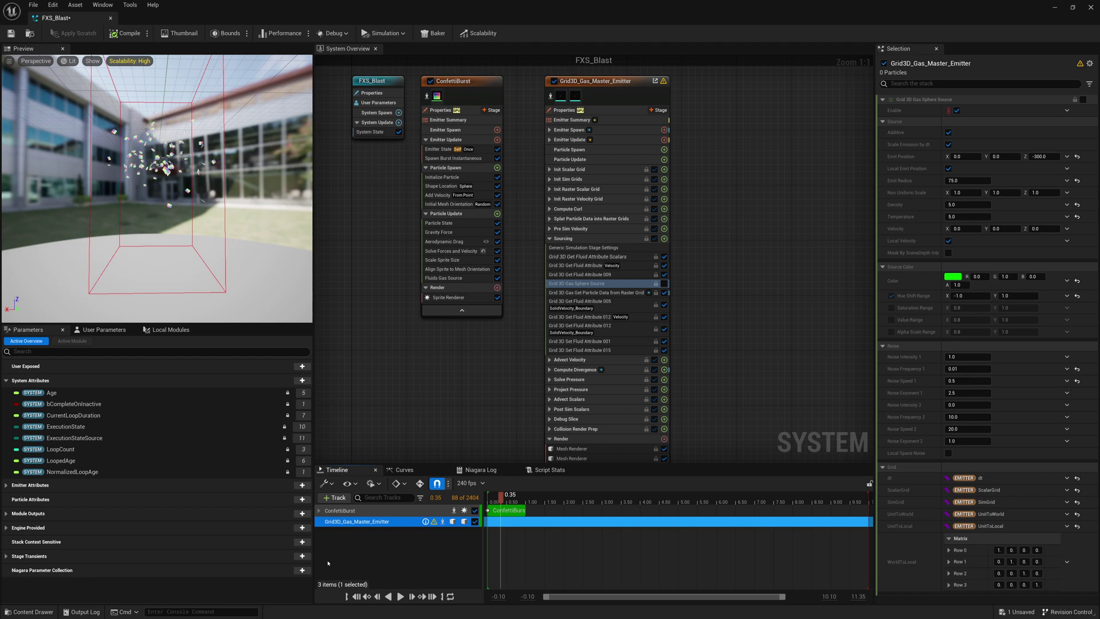
left_click(580, 122)
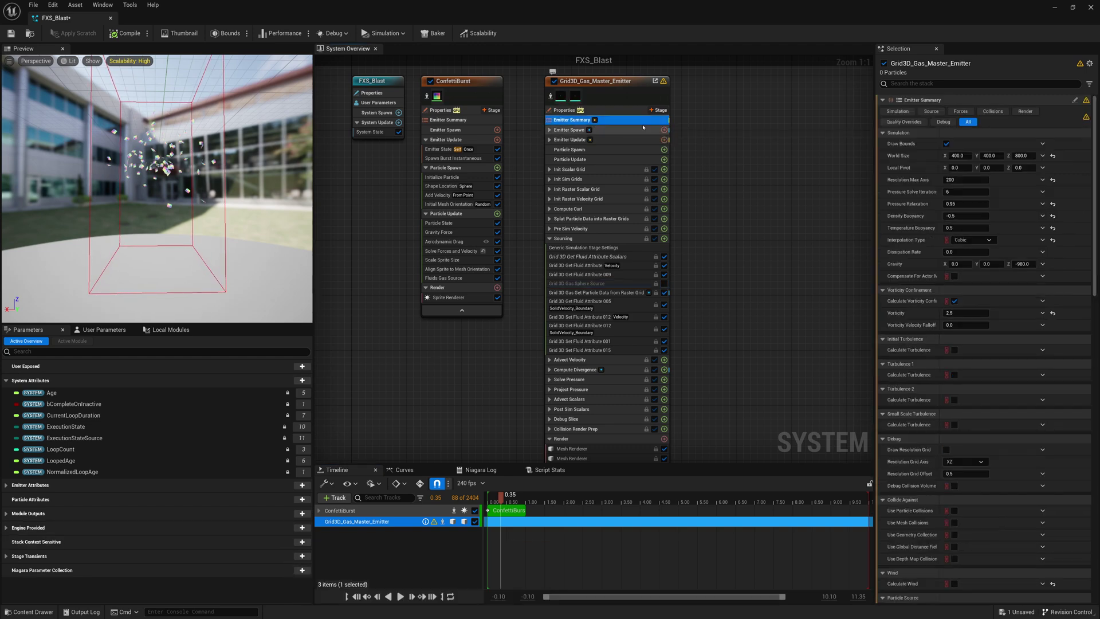
left_click(932, 111)
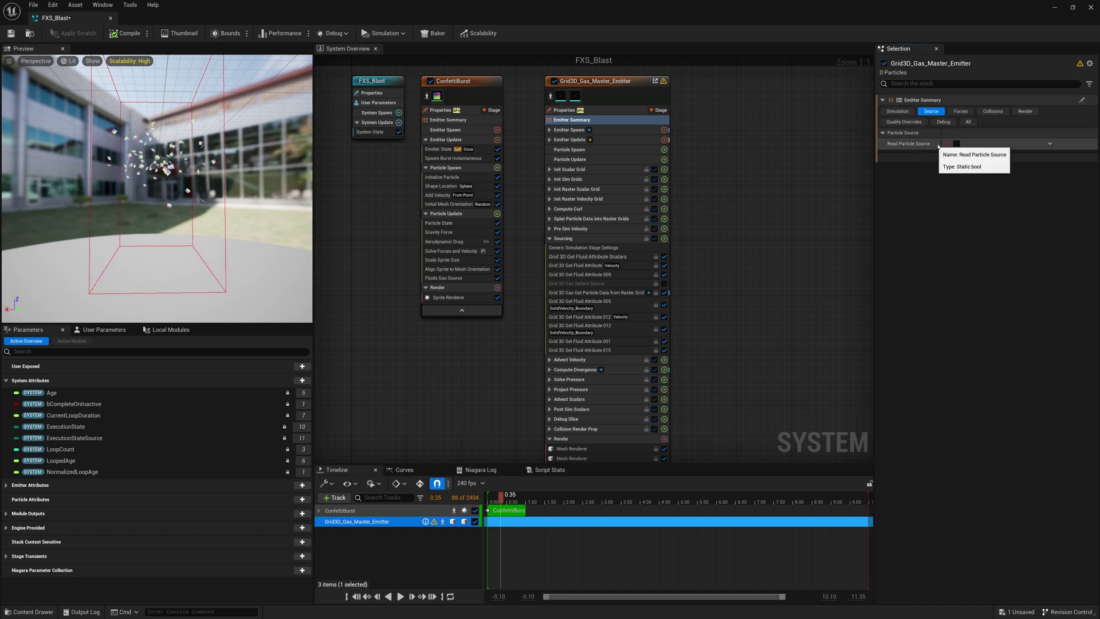
left_click(955, 144)
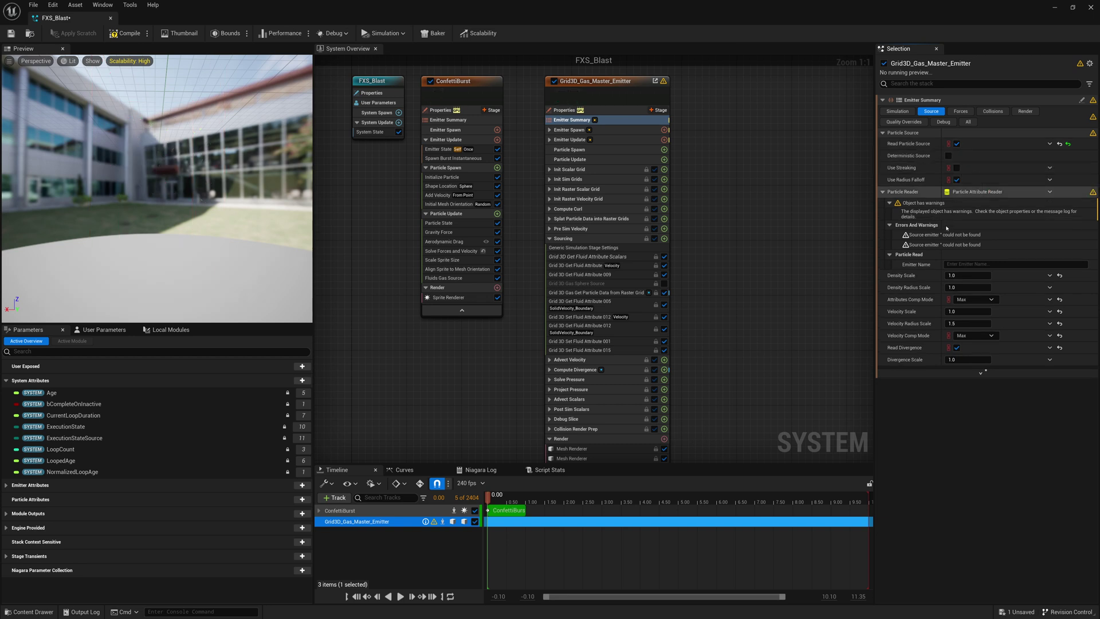
left_click(954, 264)
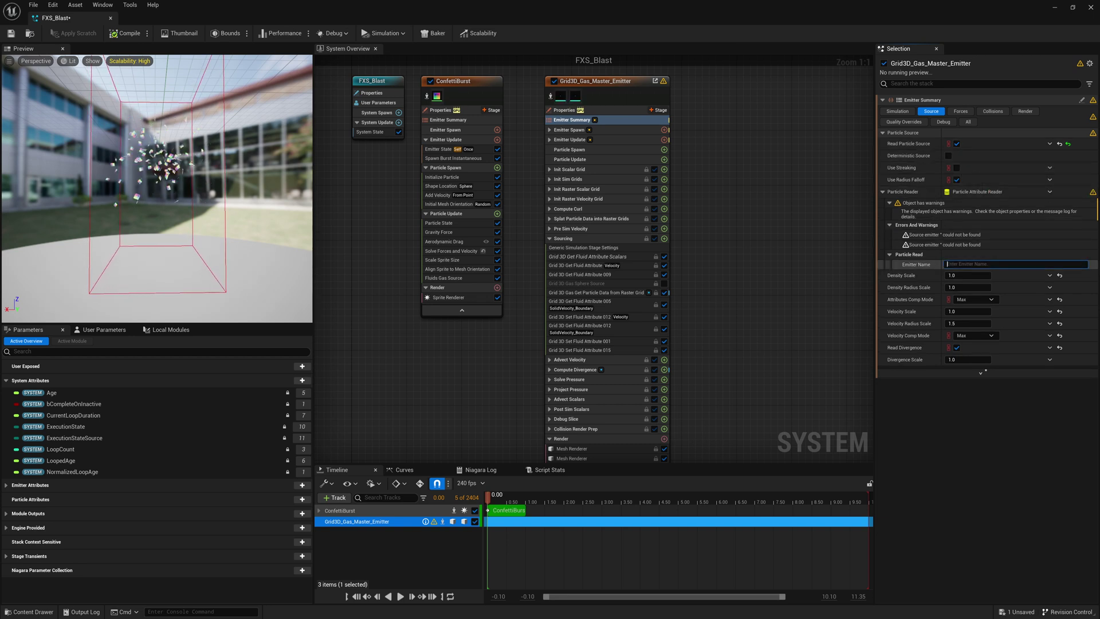
type("Con")
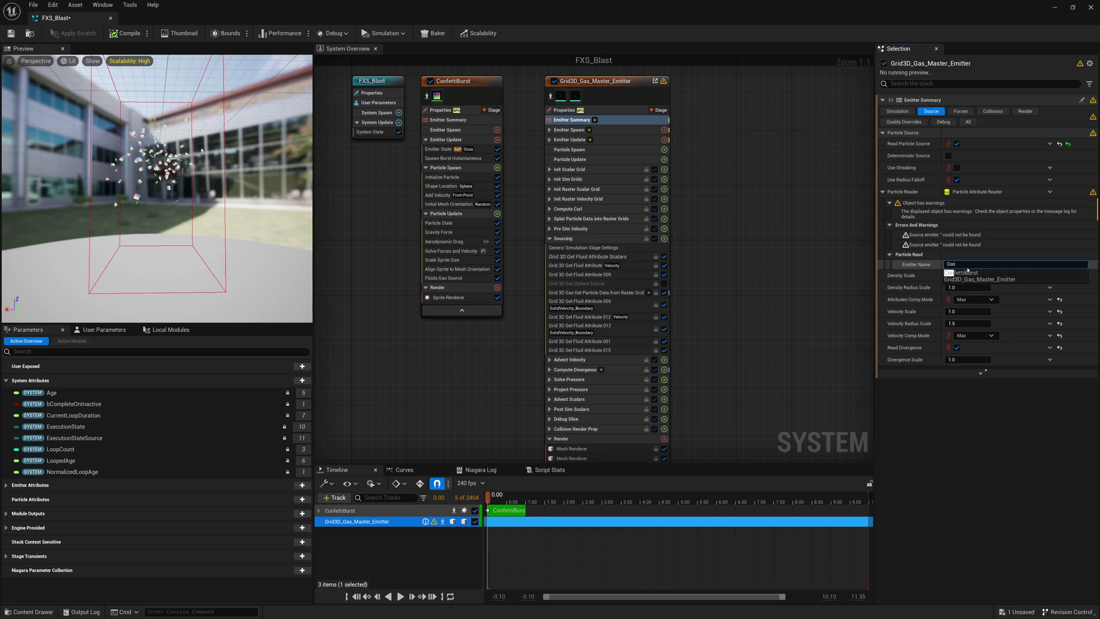
left_click(953, 273)
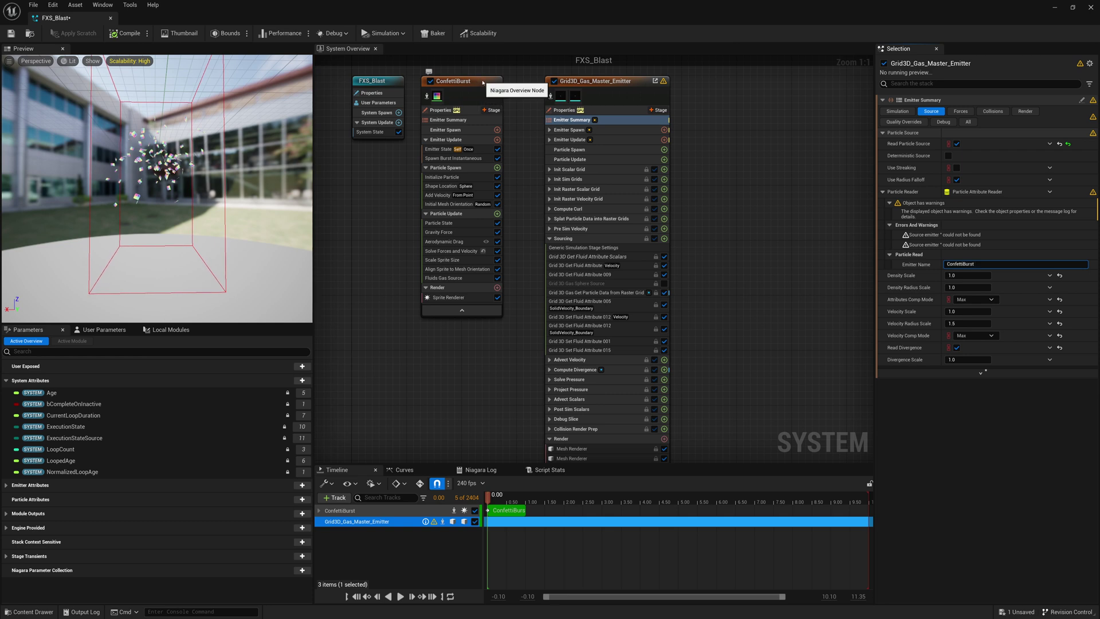
Step: Play the confetti-driven gas preview, then select ConfettiBurst's Fluids Gas Source module
left_click(467, 279)
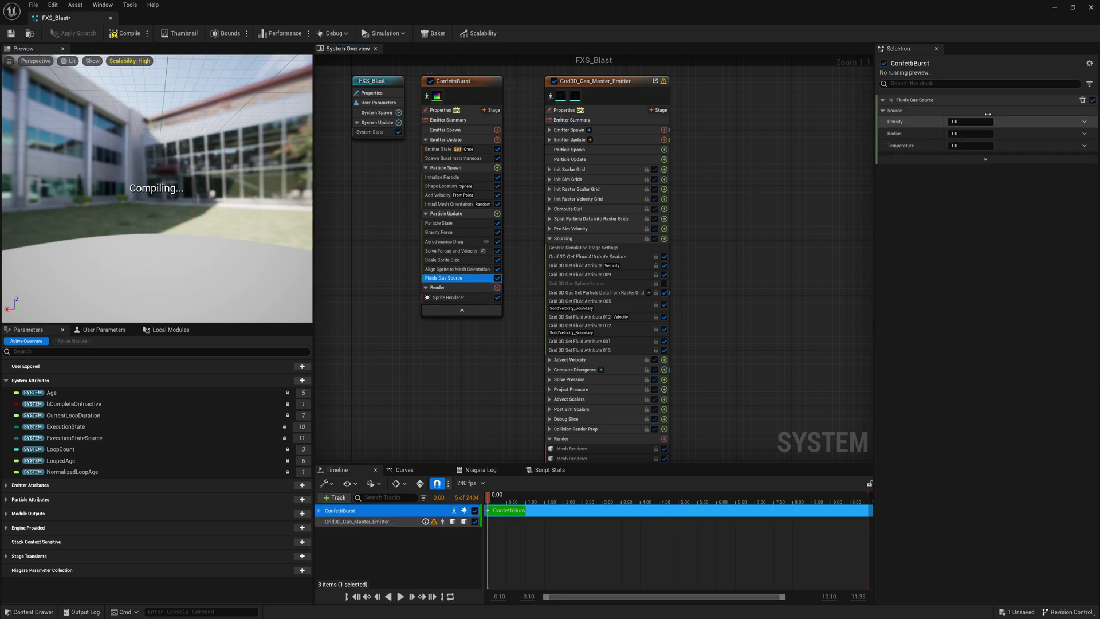
left_click(624, 88)
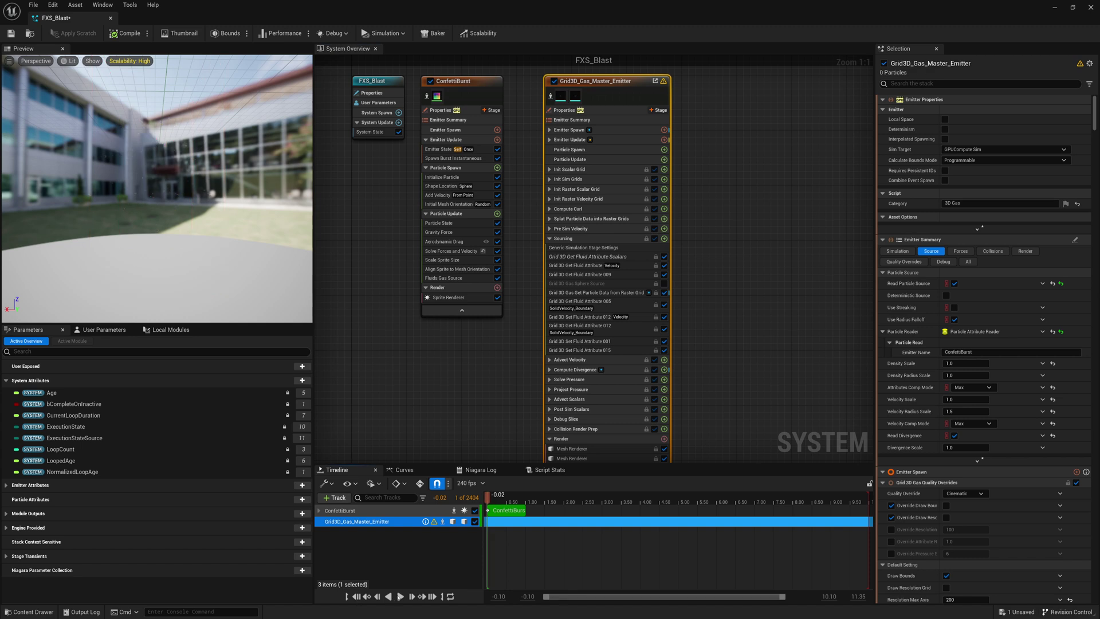
left_click(400, 596)
left_click(401, 596)
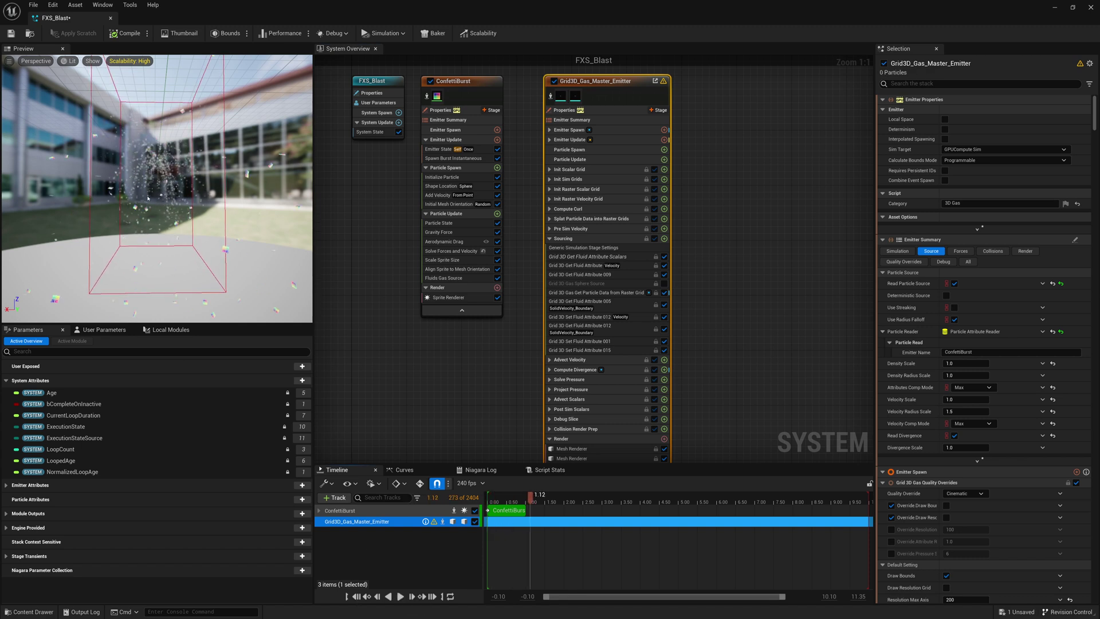
scroll(150, 182, "up", 5)
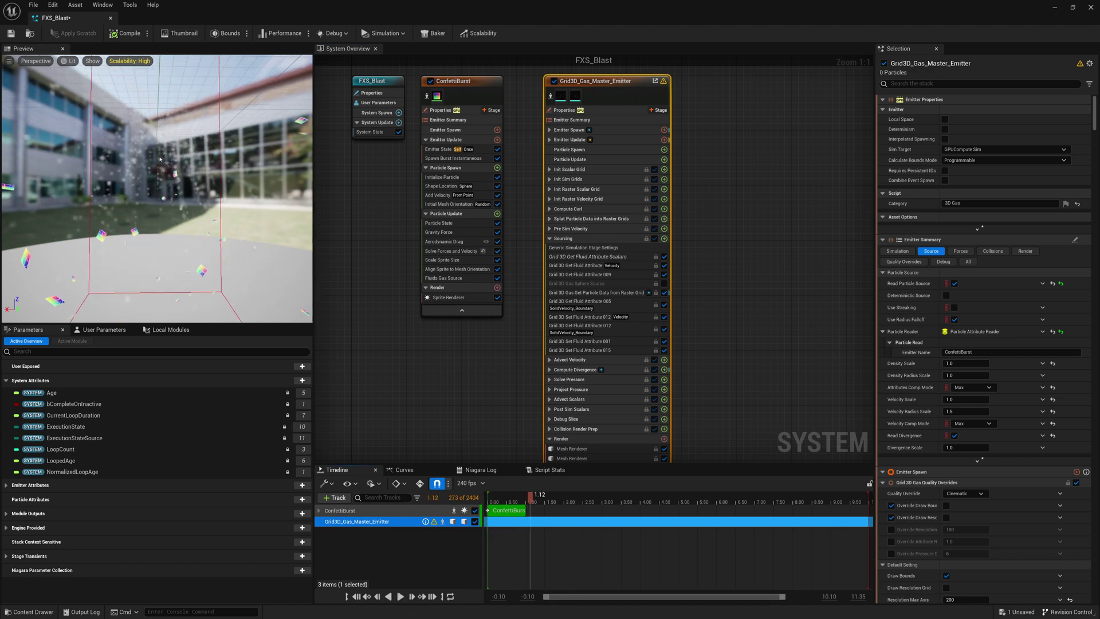
scroll(159, 159, "down", 3)
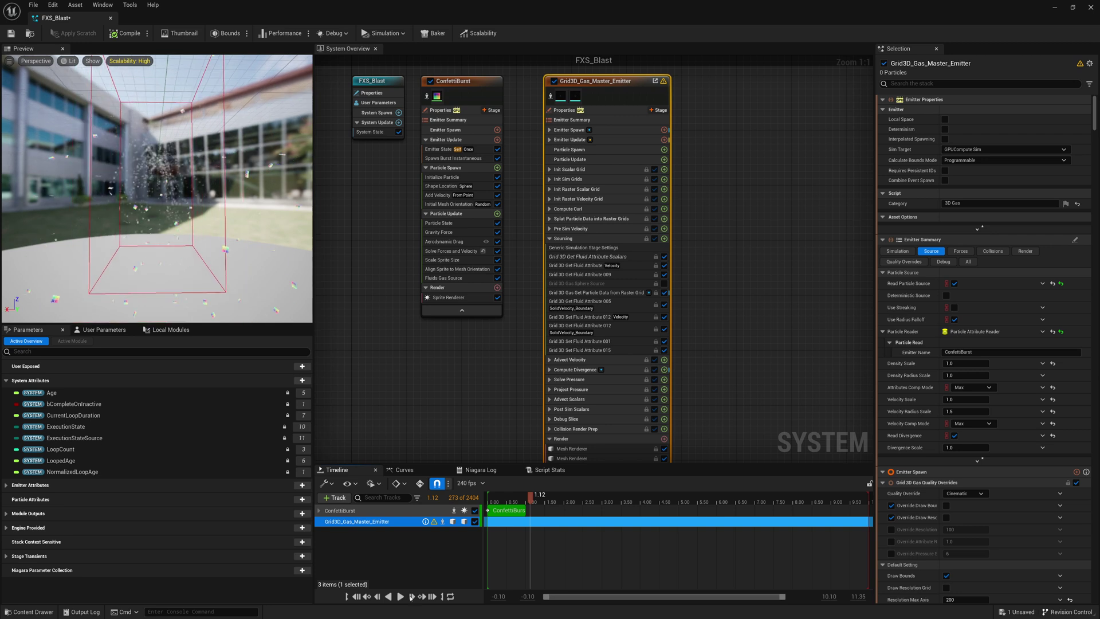
left_click(400, 596)
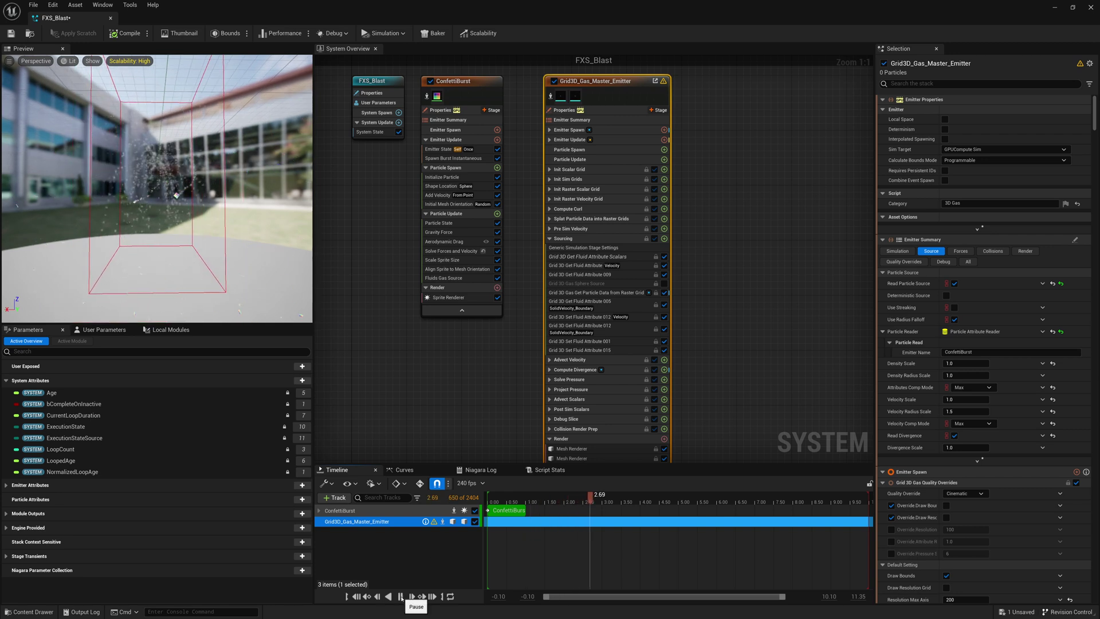
left_click(400, 596)
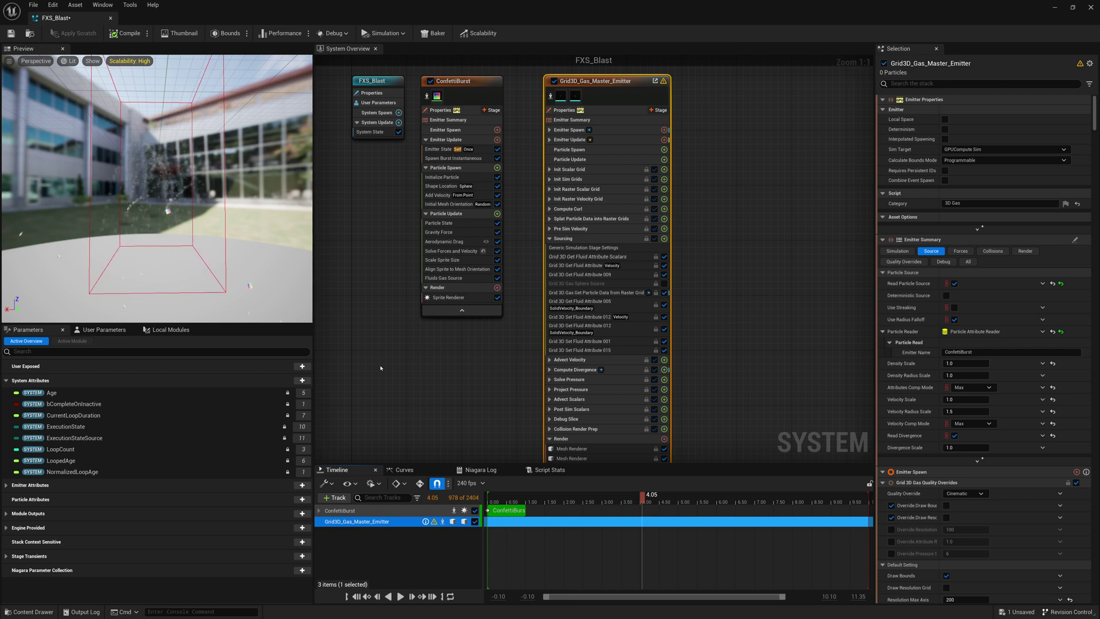
left_click(444, 279)
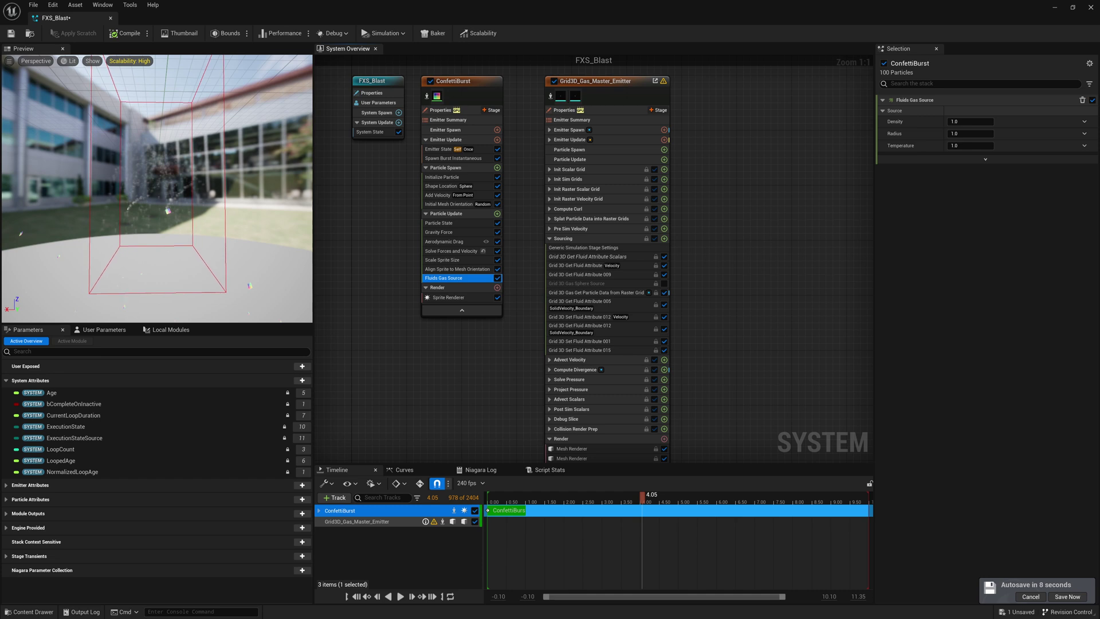
Step: Drive the Fluids Gas Source Radius with Float from Curve, scaling the curve by 10
left_click(1083, 134)
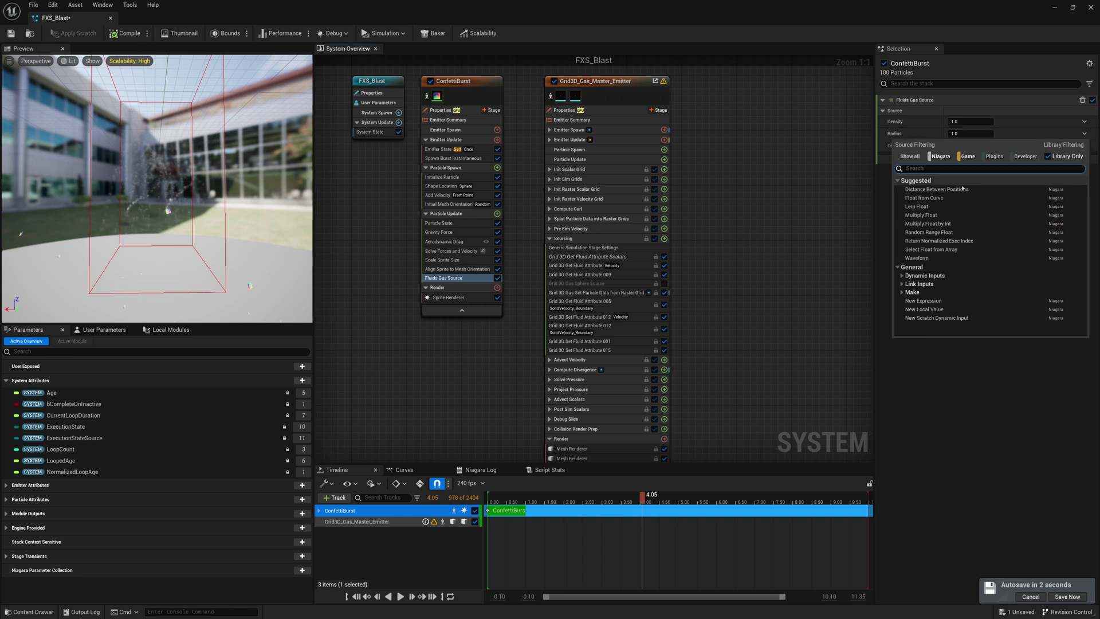
left_click(928, 198)
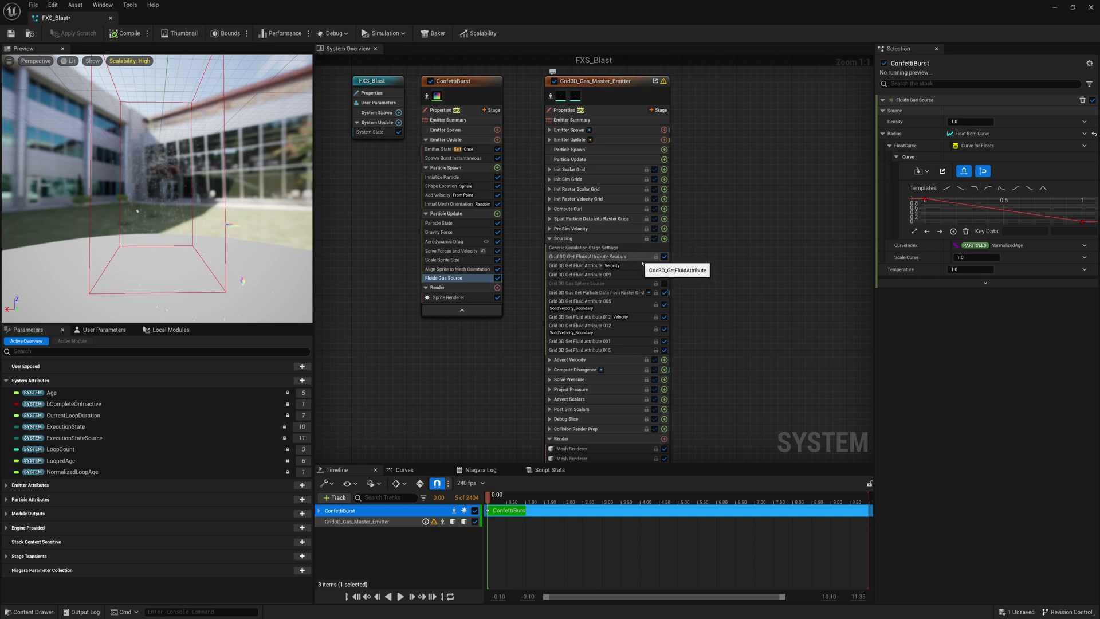
left_click(924, 201)
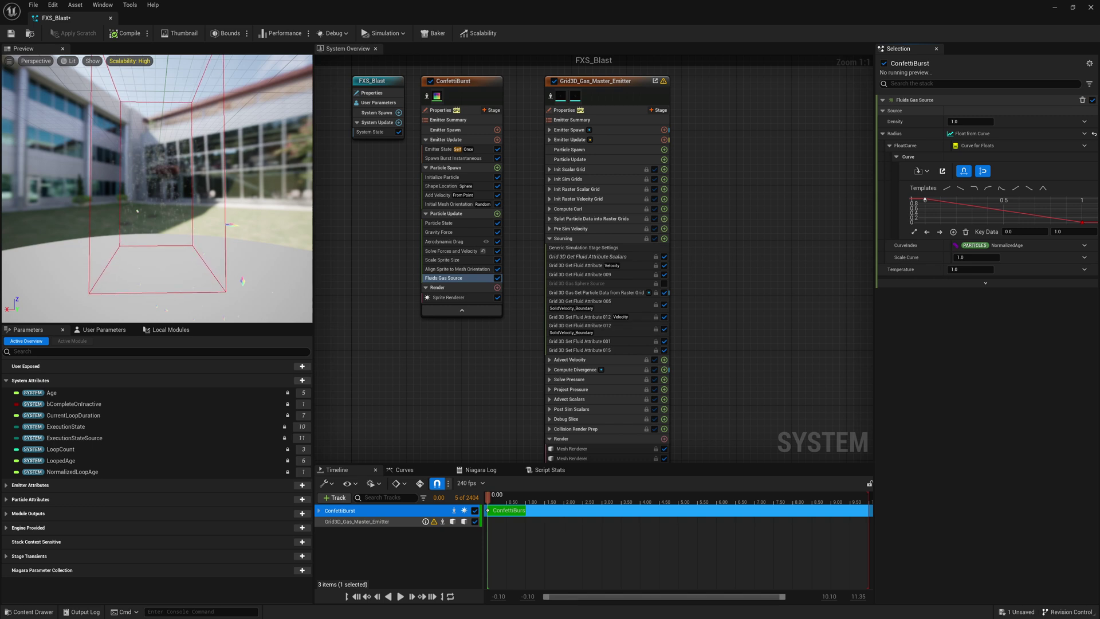
left_click(967, 257)
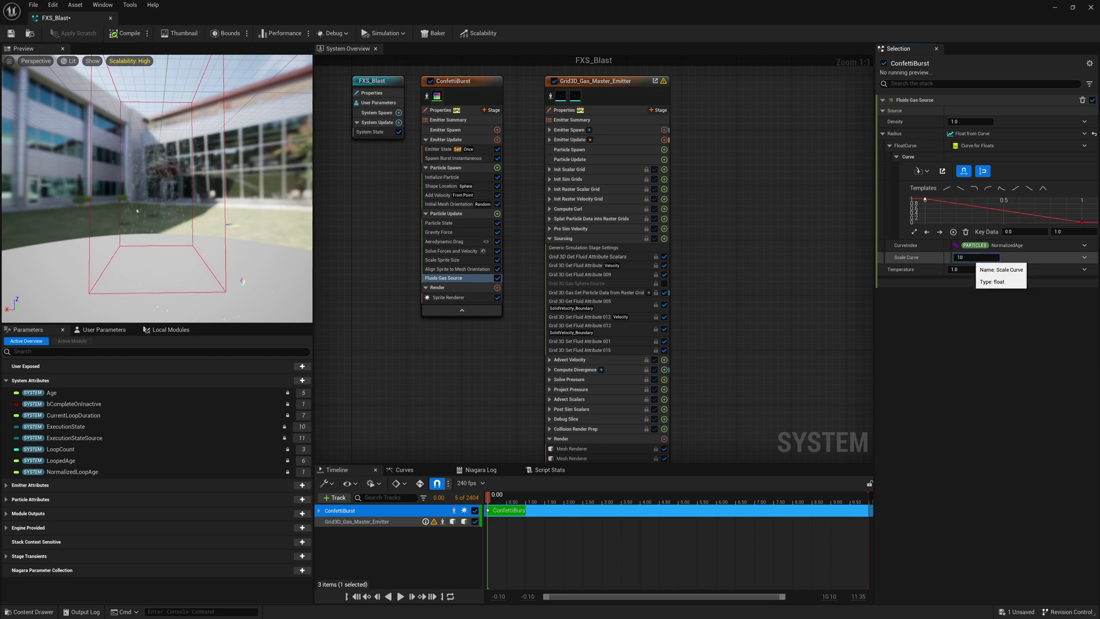
type("10")
key("Return")
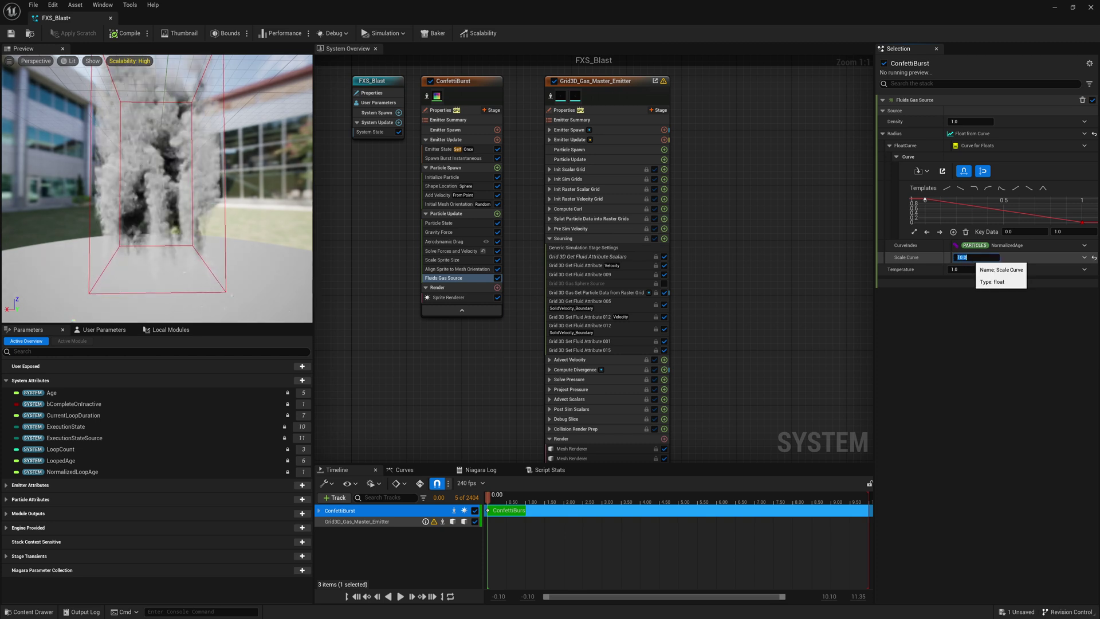
left_click(927, 205)
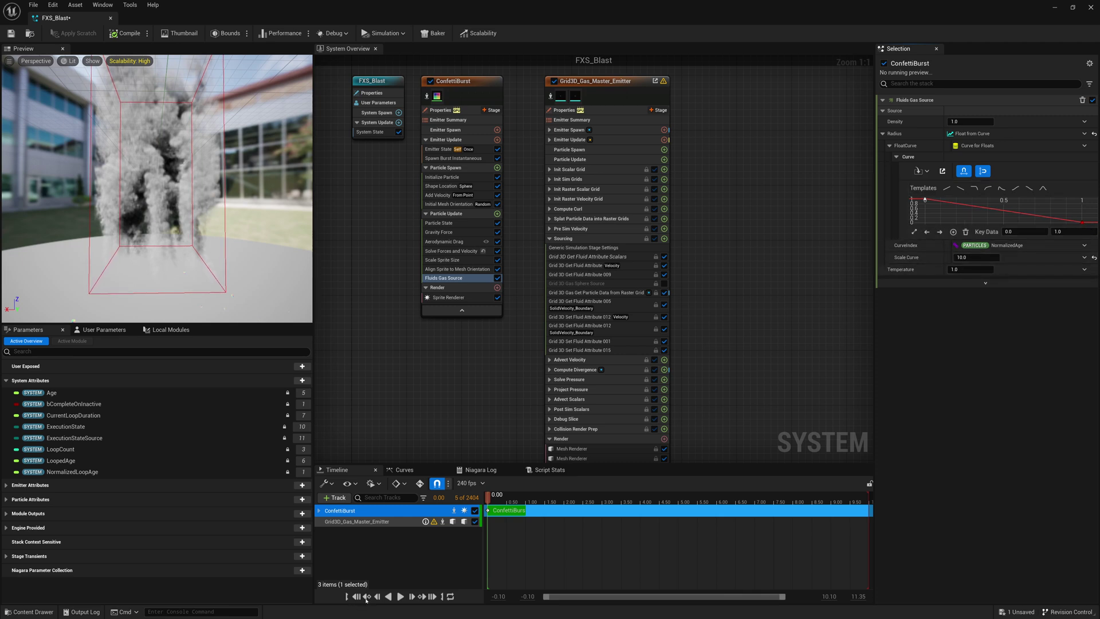
left_click(400, 596)
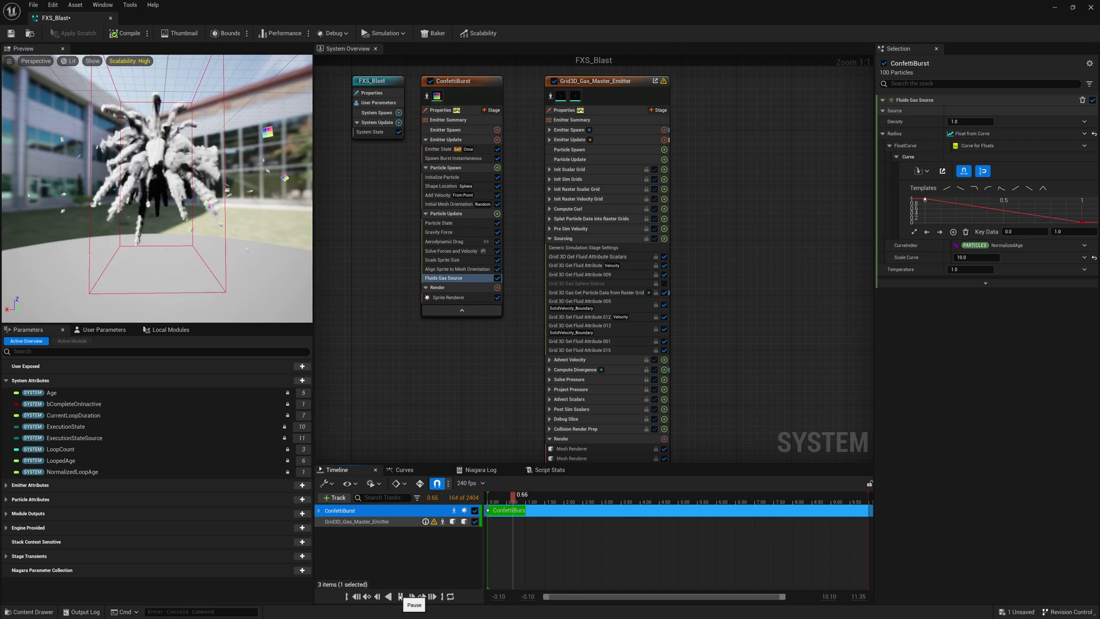
left_click(400, 596)
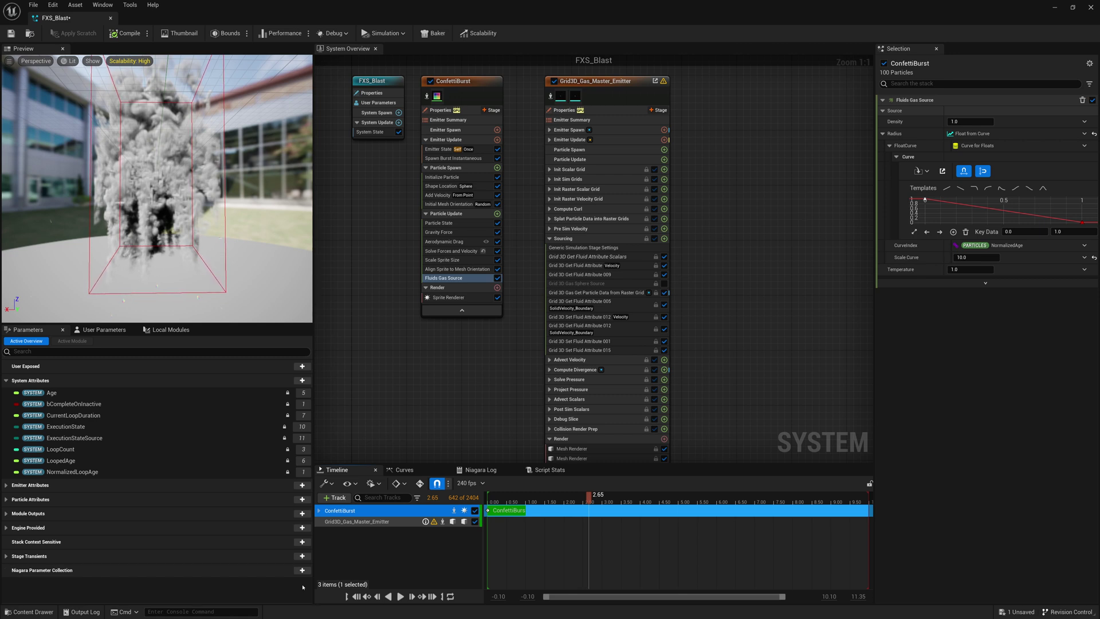
left_click(400, 596)
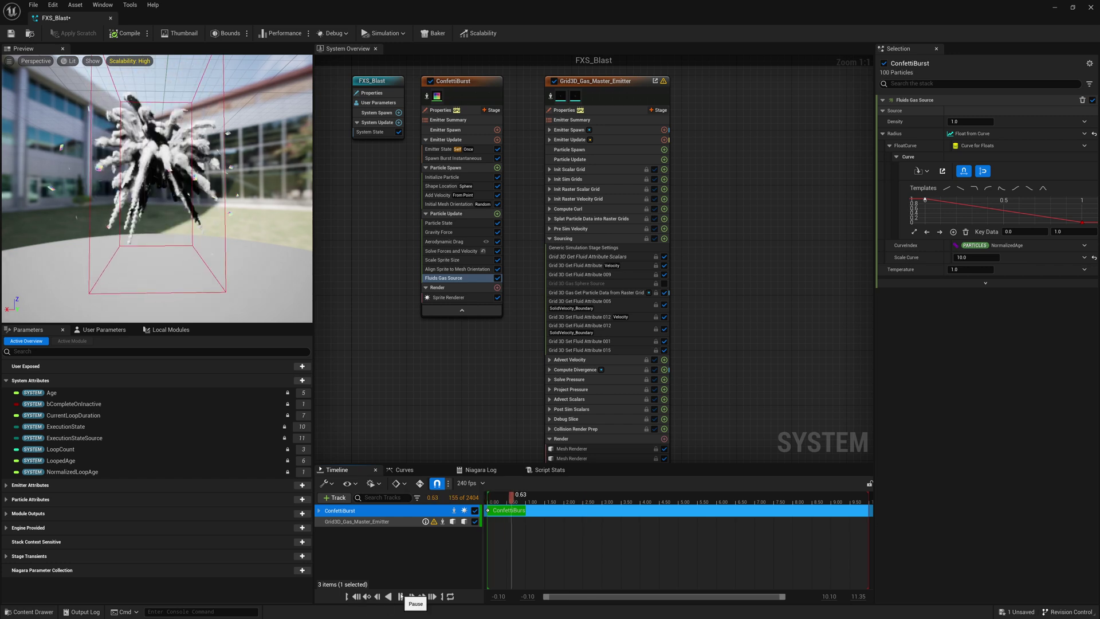
left_click(400, 596)
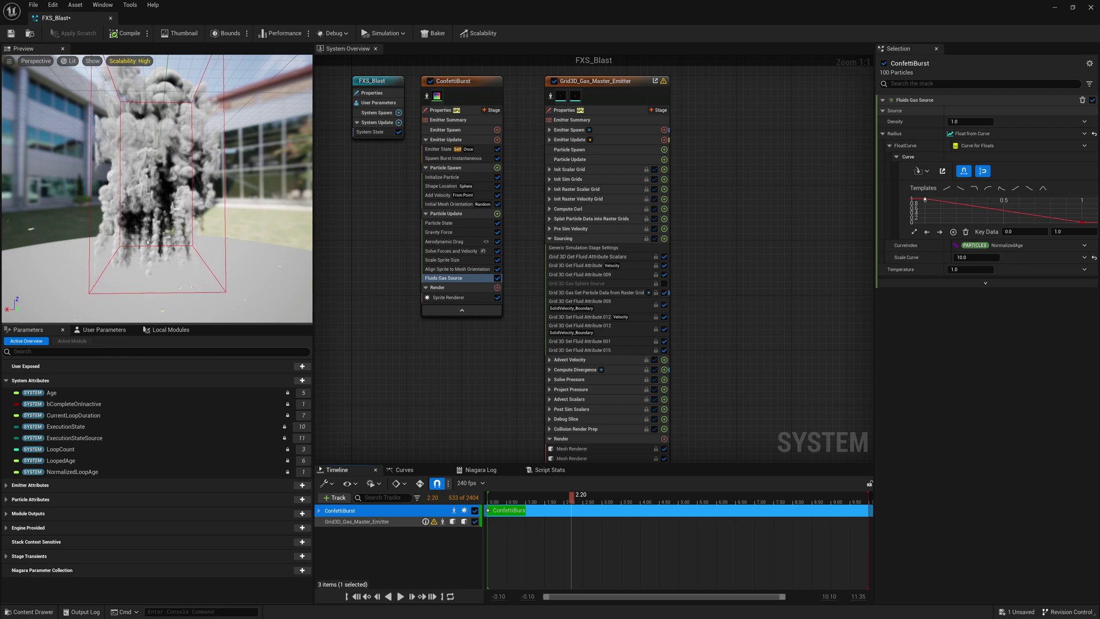
Step: Set the Grid3D gas emitter's World Size X and Y to 800 in its Simulation settings
left_click(590, 85)
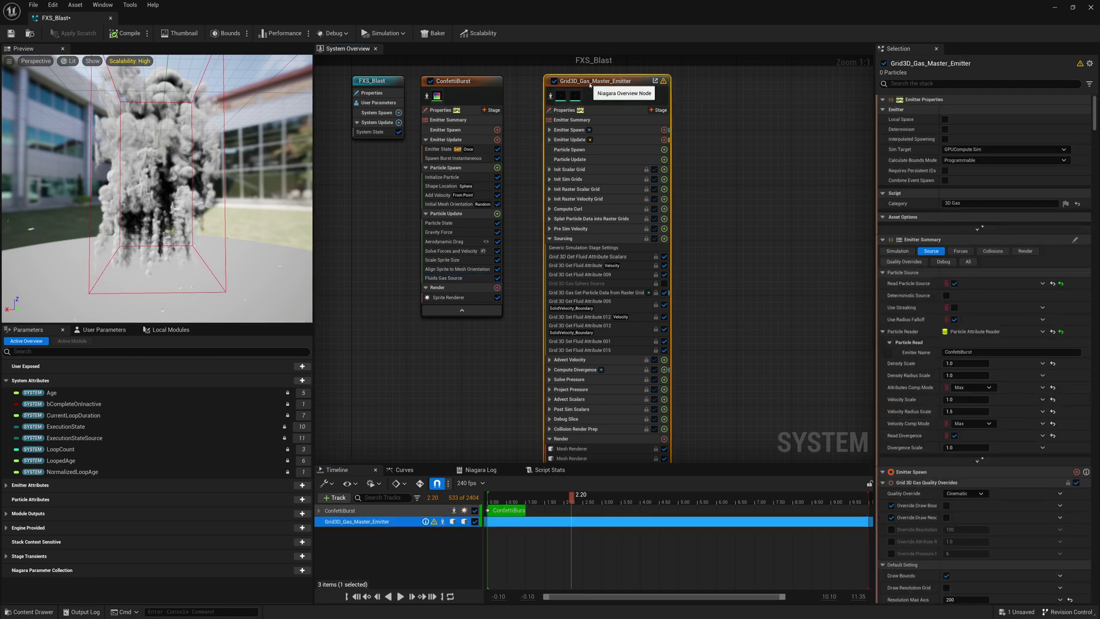
left_click(593, 121)
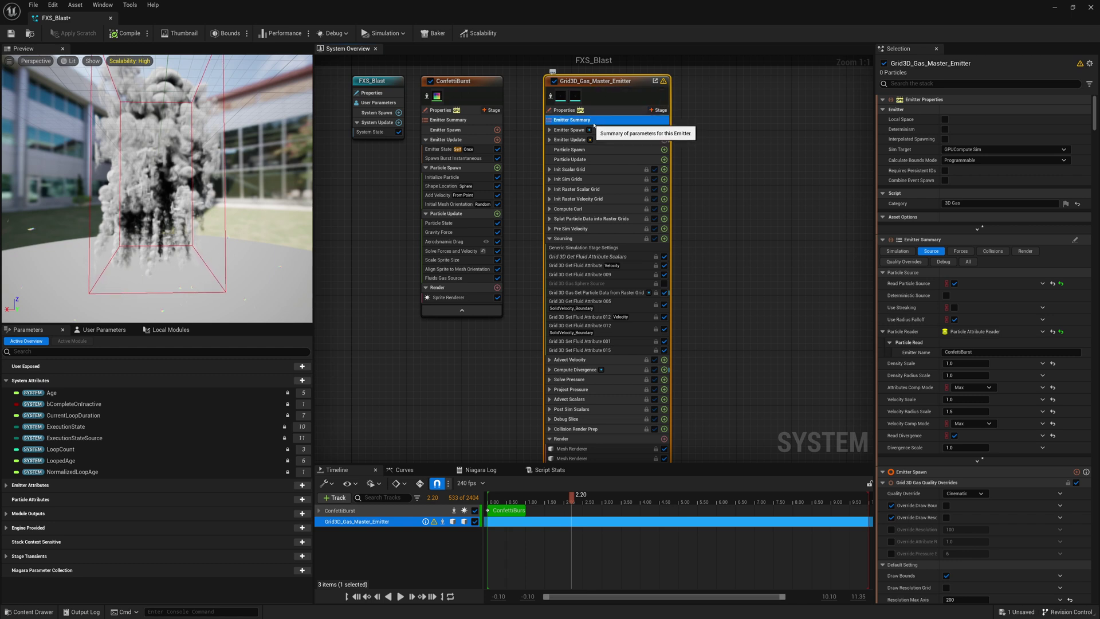
left_click(898, 112)
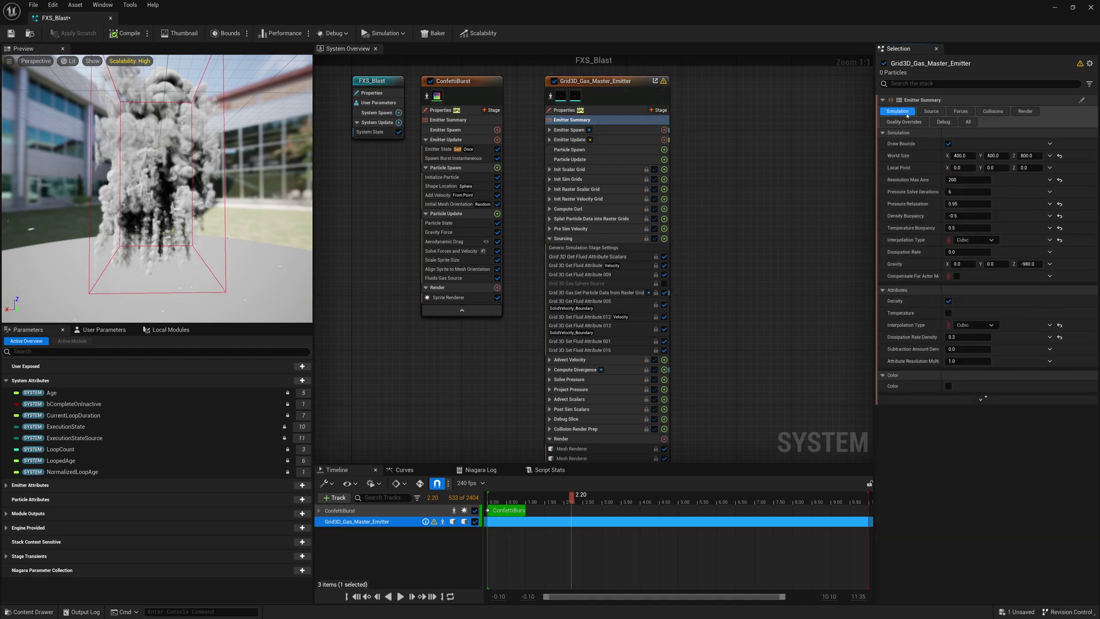
left_click(969, 155)
type("800")
key("Tab")
type("800")
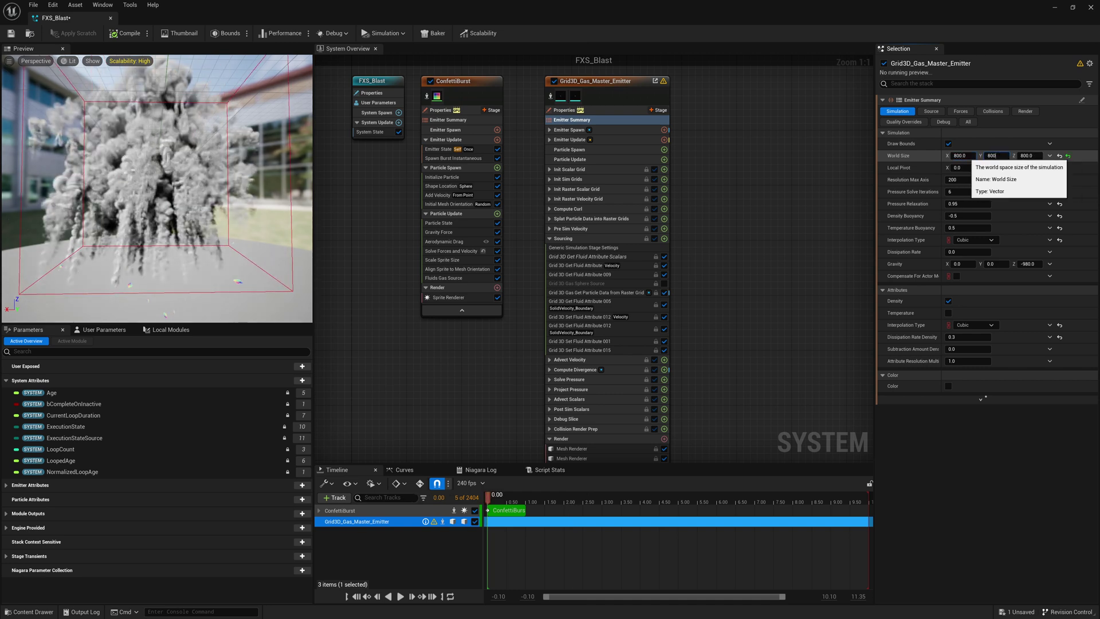
key("Return")
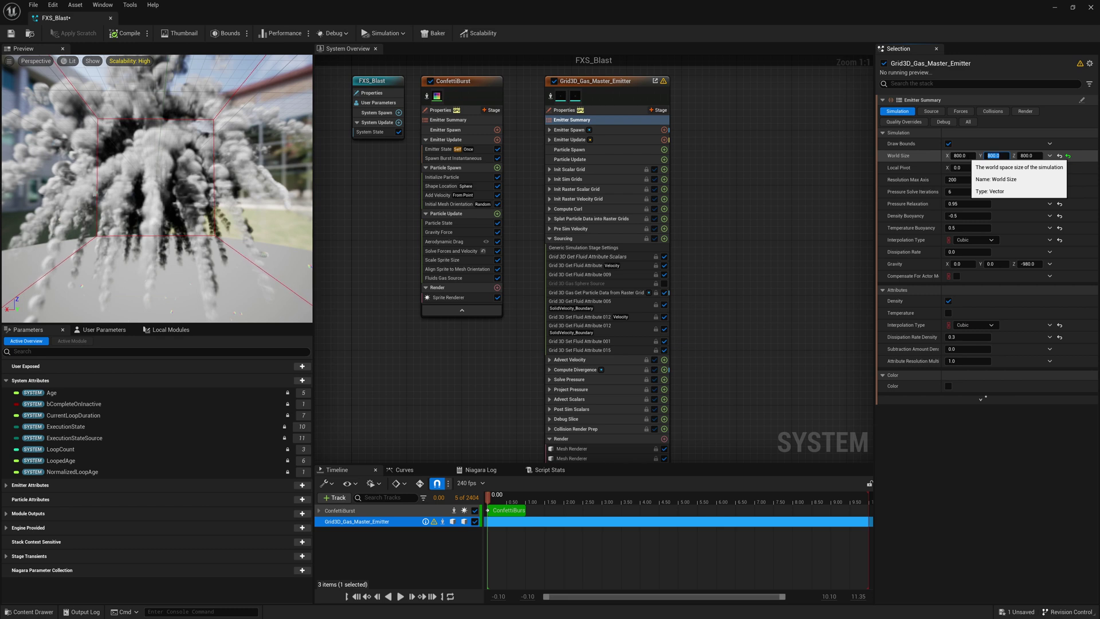
scroll(171, 231, "down", 5)
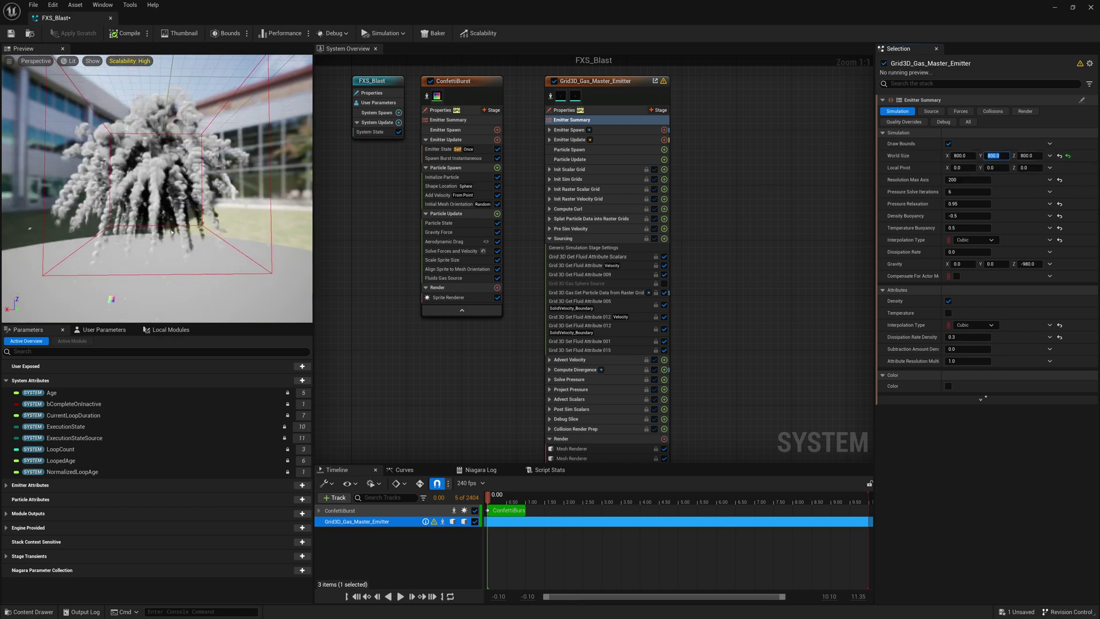
left_click(966, 180)
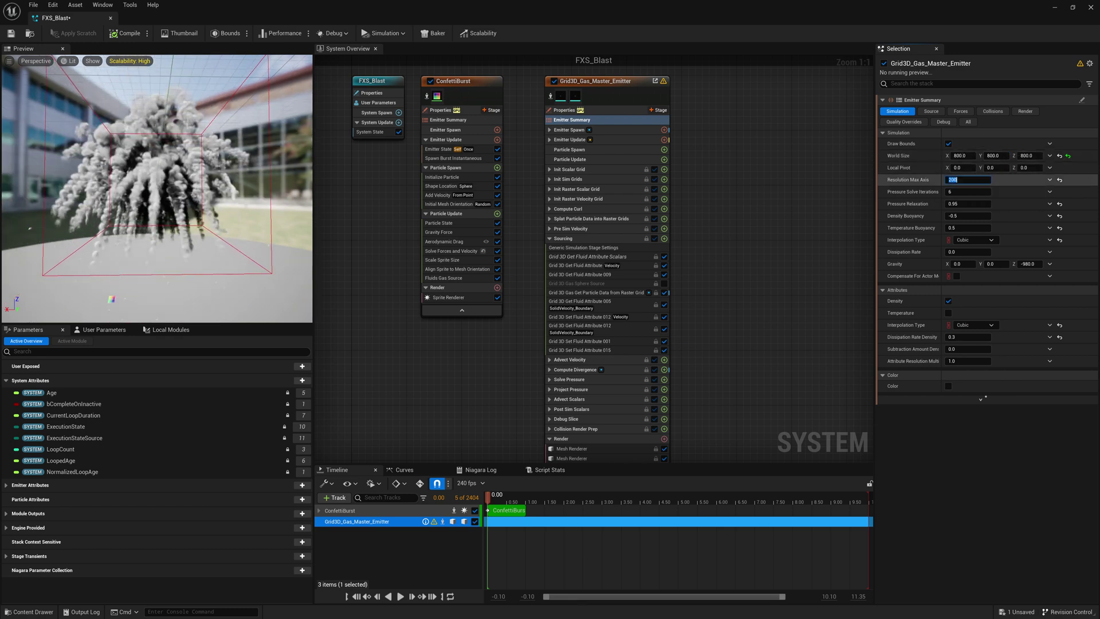
Step: Replay the simulation and orbit the preview to check the enlarged smoke
left_click(354, 599)
left_click(406, 597)
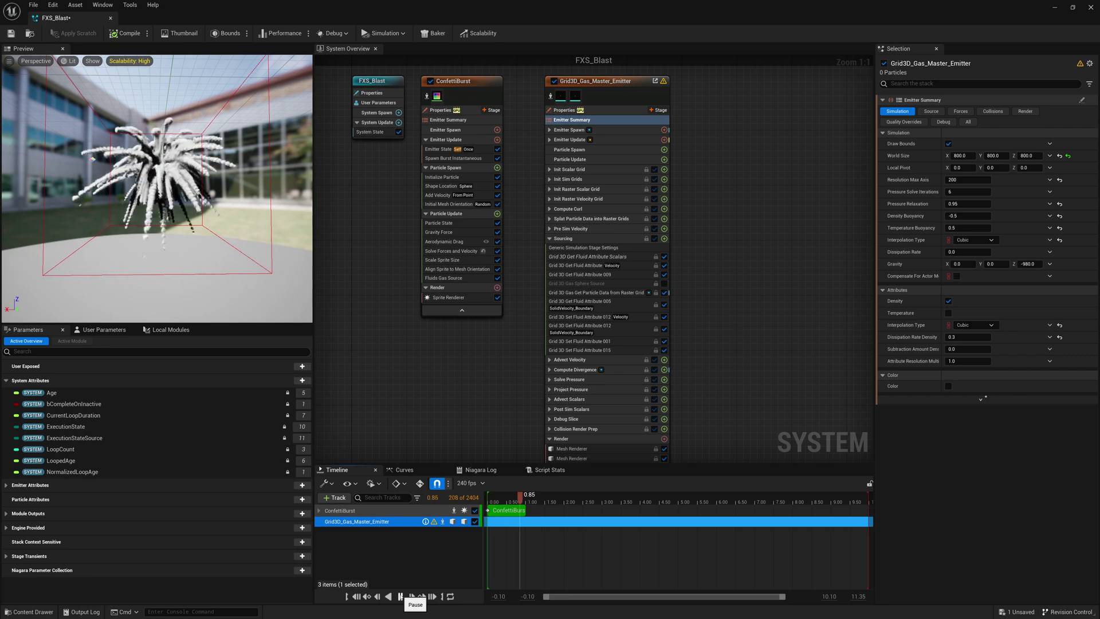
left_click(400, 596)
scroll(116, 215, "up", 5)
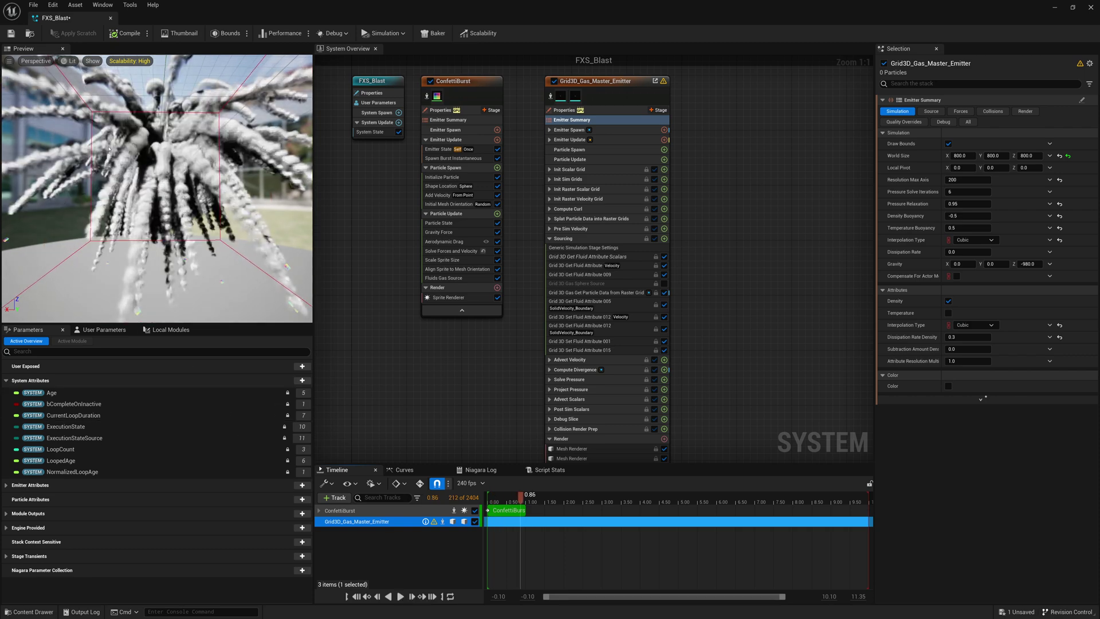
scroll(109, 212, "down", 3)
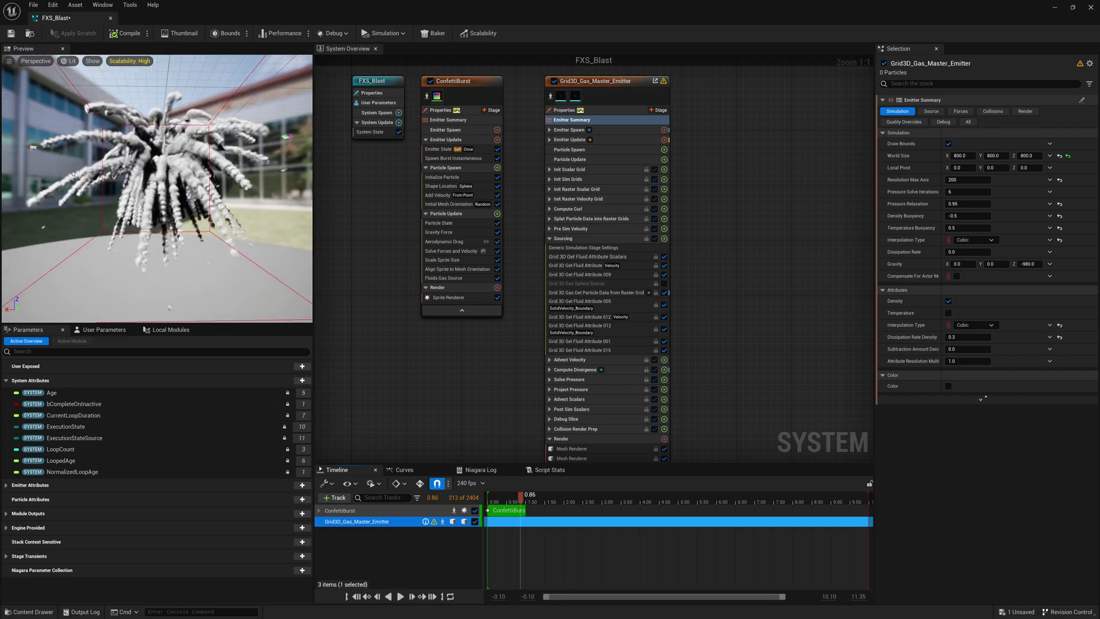
left_click_drag(57, 199, 70, 202)
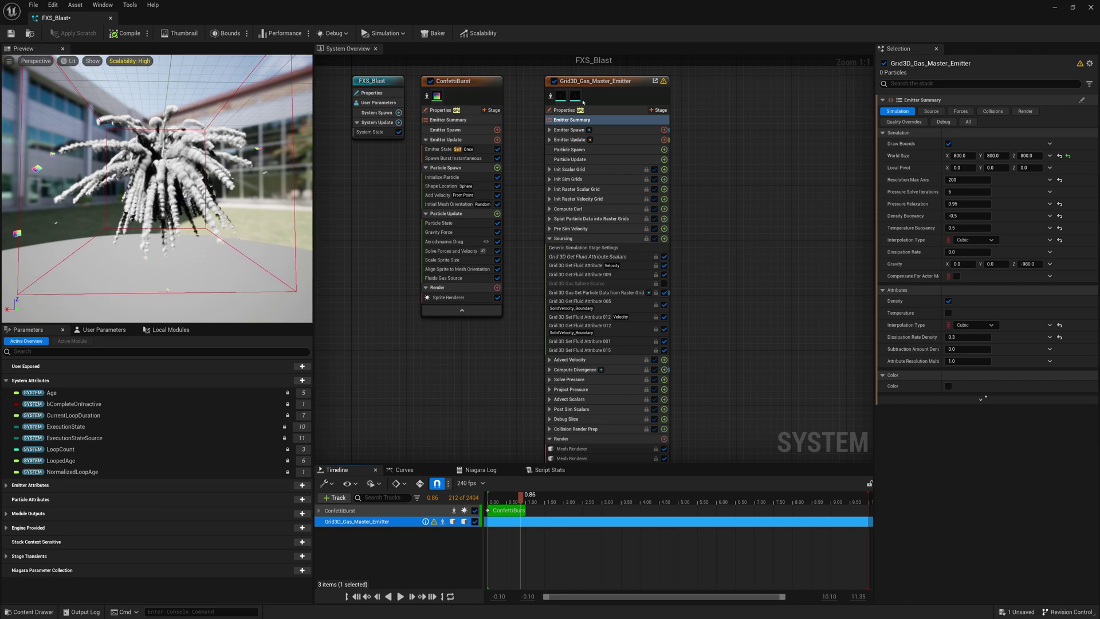
Step: Enable the Temperature attribute in the Grid3D emitter's simulation settings and pause the preview
left_click(609, 120)
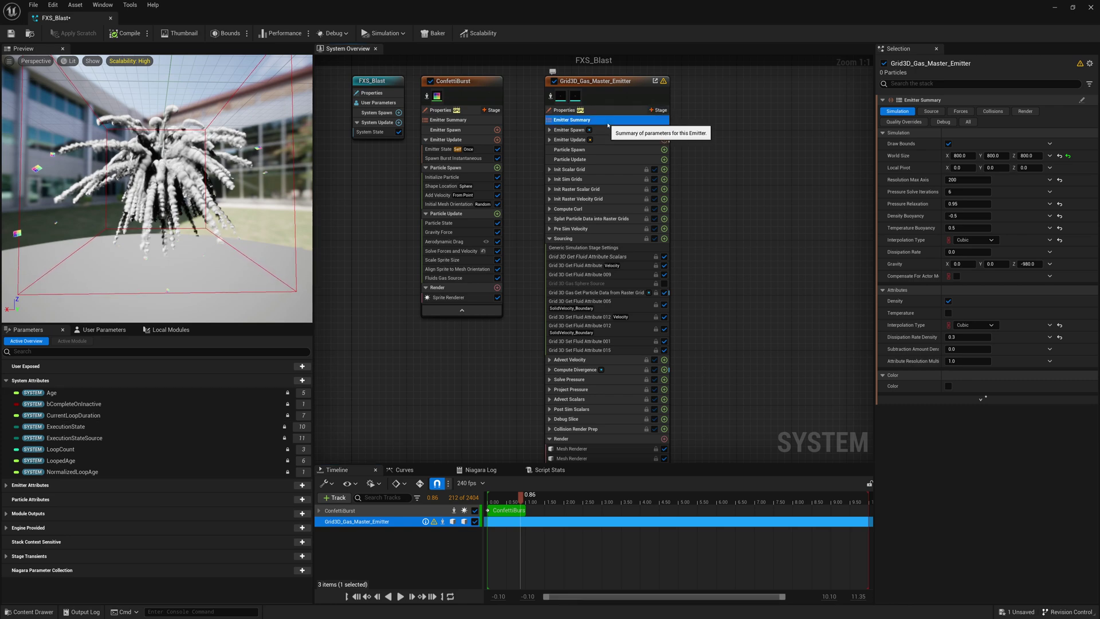
left_click(897, 112)
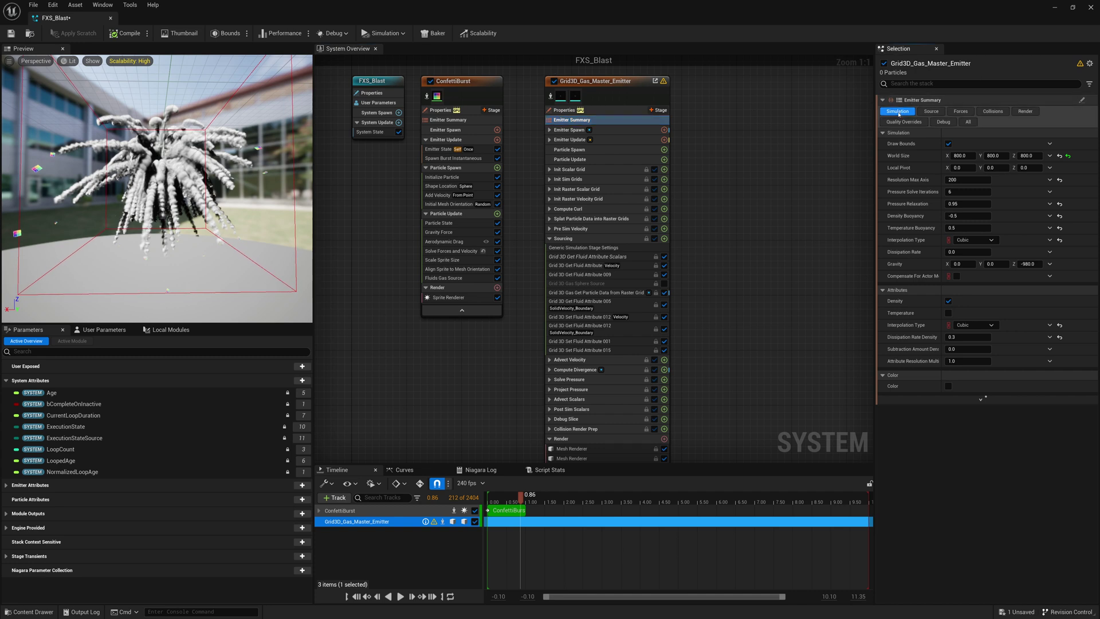
left_click(947, 313)
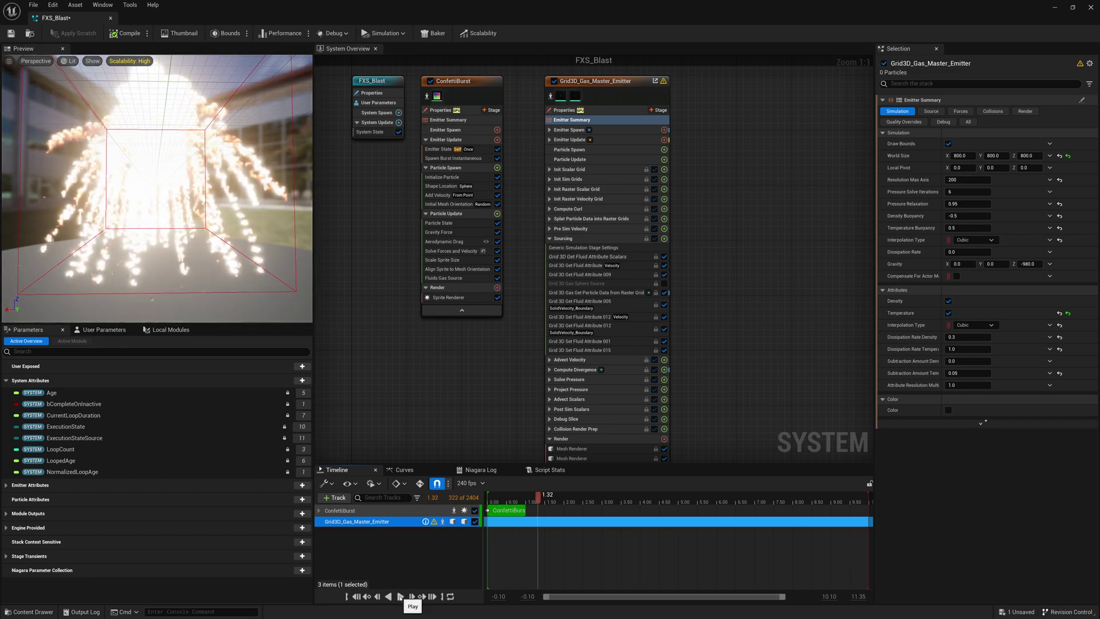
left_click(400, 596)
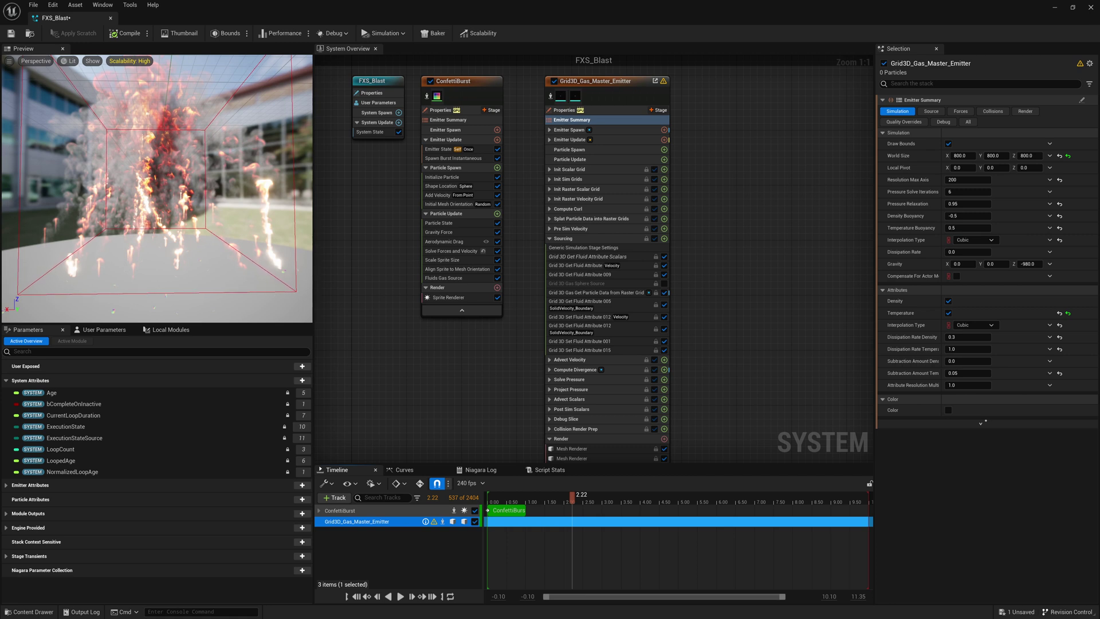
Step: Set the ConfettiBurst Fluids Gas Source Temperature to 0.05
left_click(460, 279)
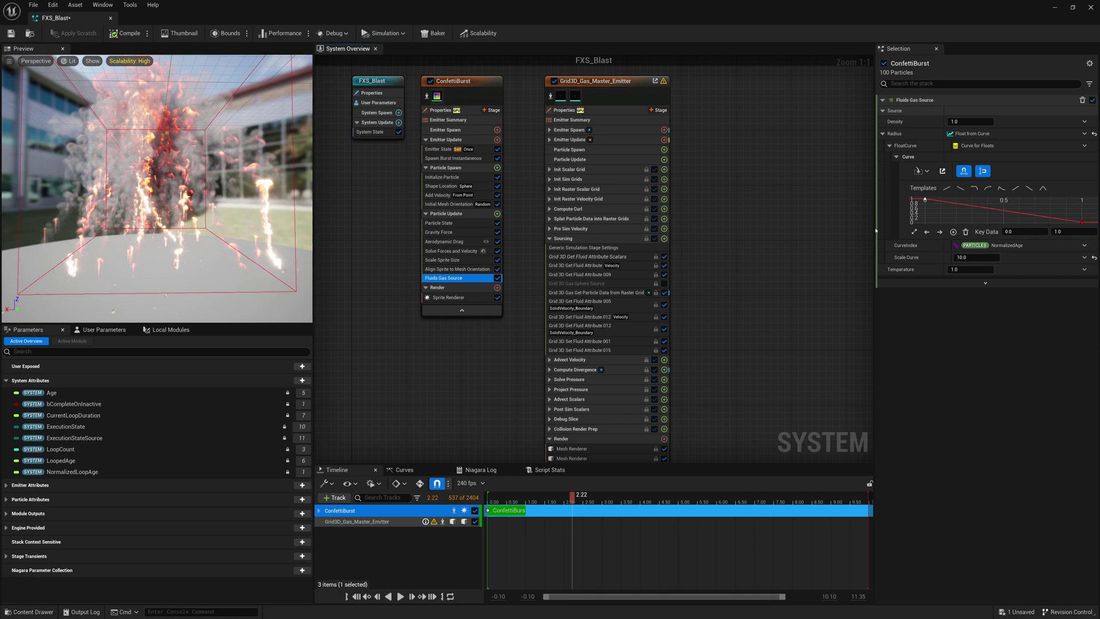
left_click(883, 134)
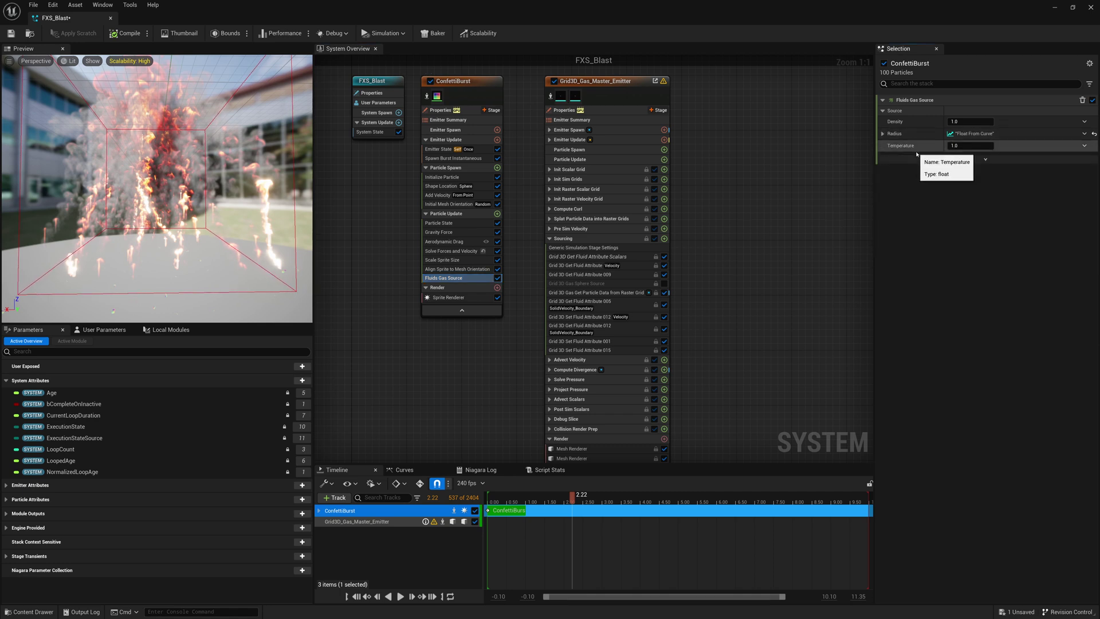
left_click(968, 146)
type("0.05")
key("Return")
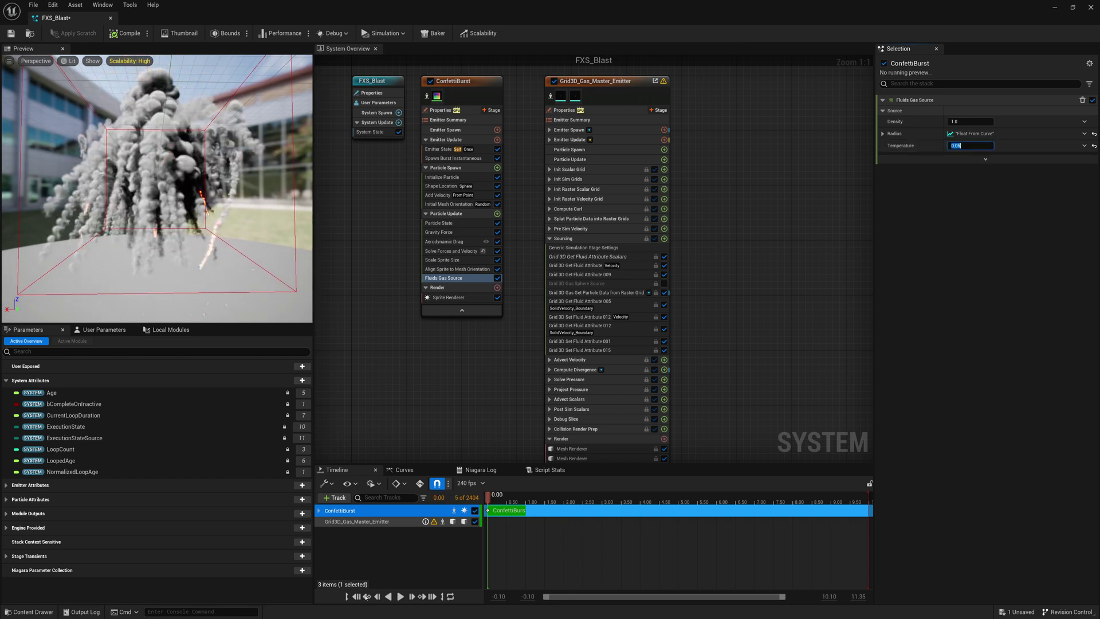
Step: Replay the burst from the start several times to check the fiery streaks
left_click(400, 597)
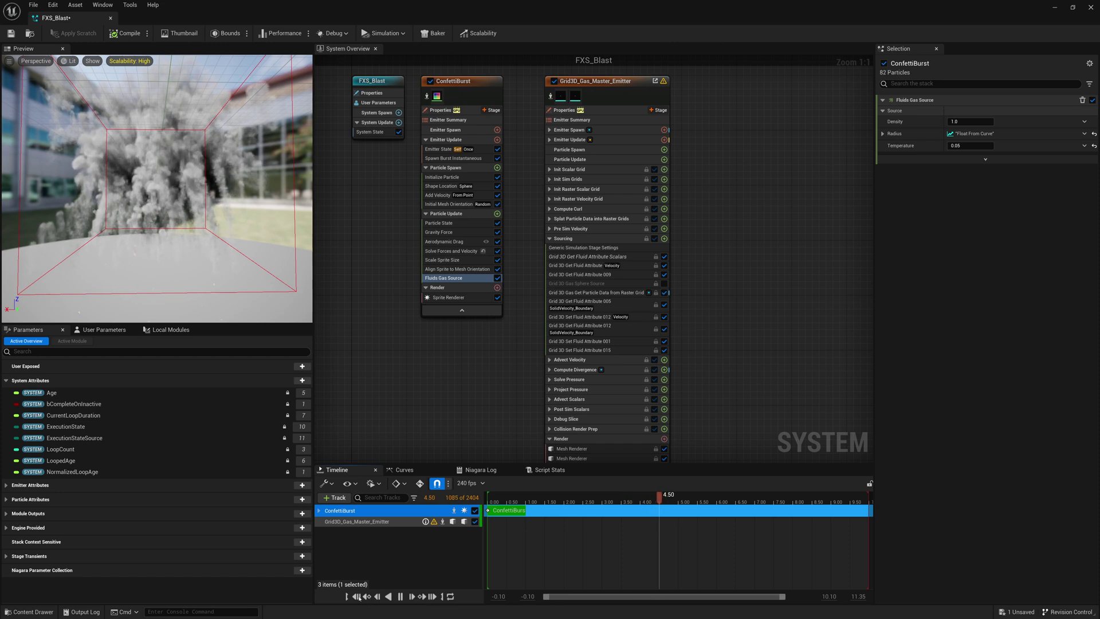
left_click(357, 596)
left_click(401, 597)
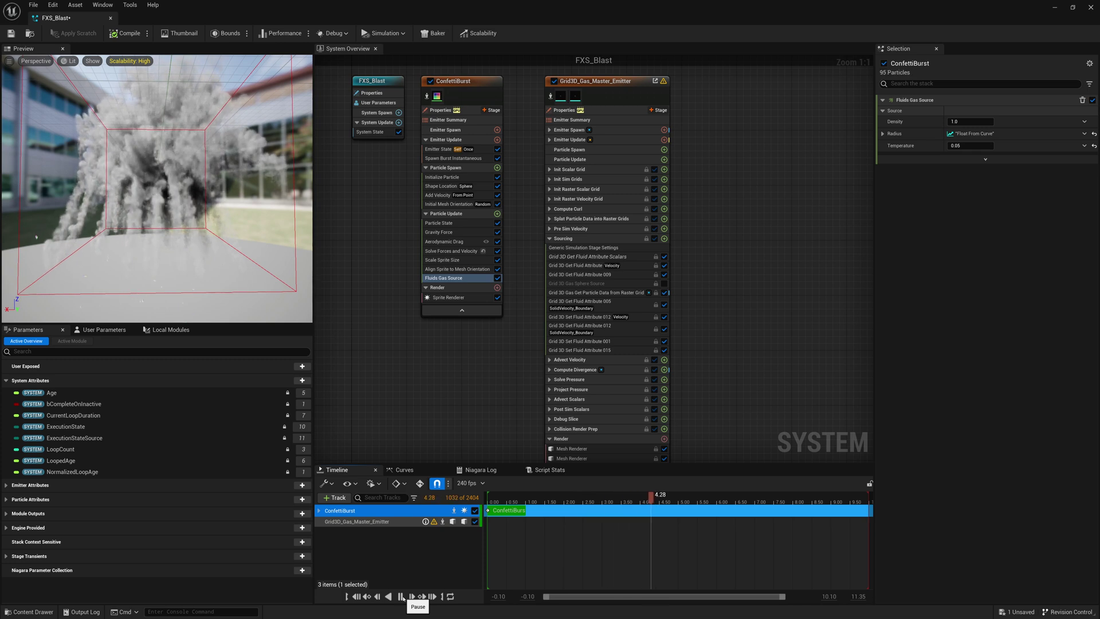
left_click(401, 596)
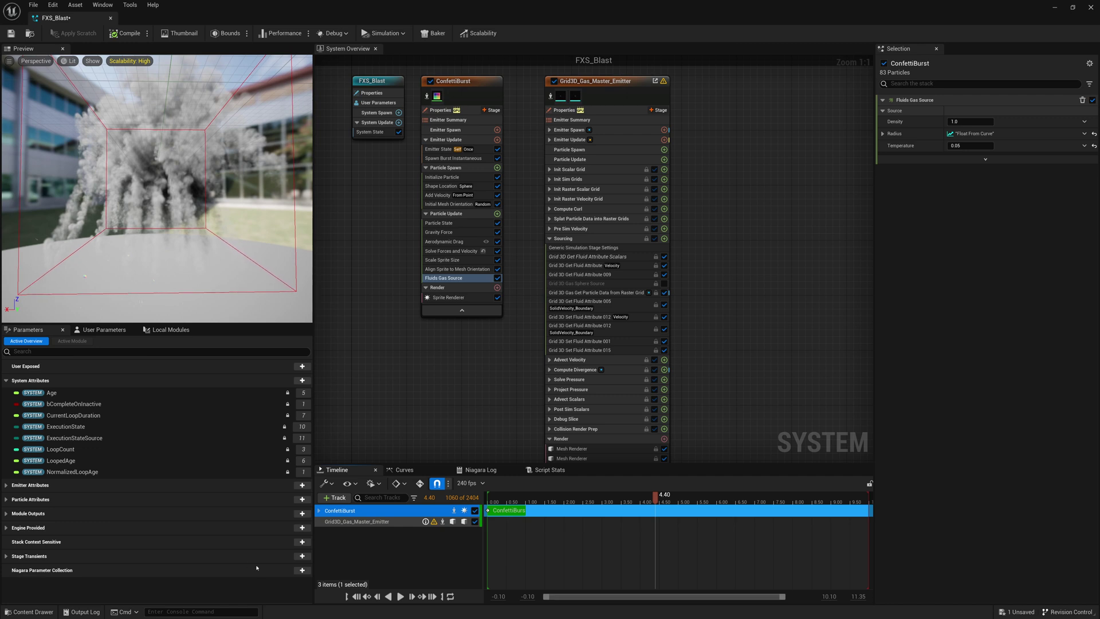
left_click(356, 596)
left_click(400, 597)
left_click(400, 596)
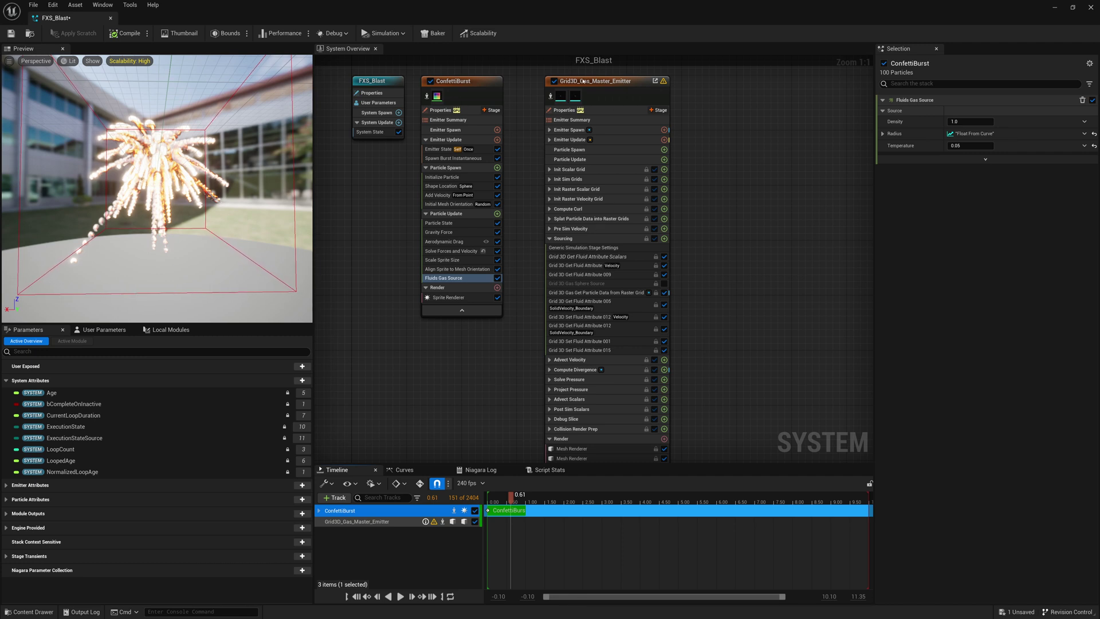
Step: Turn on streaking in the Grid3D emitter's source settings with 80 max samples and rate 5.0
left_click(611, 96)
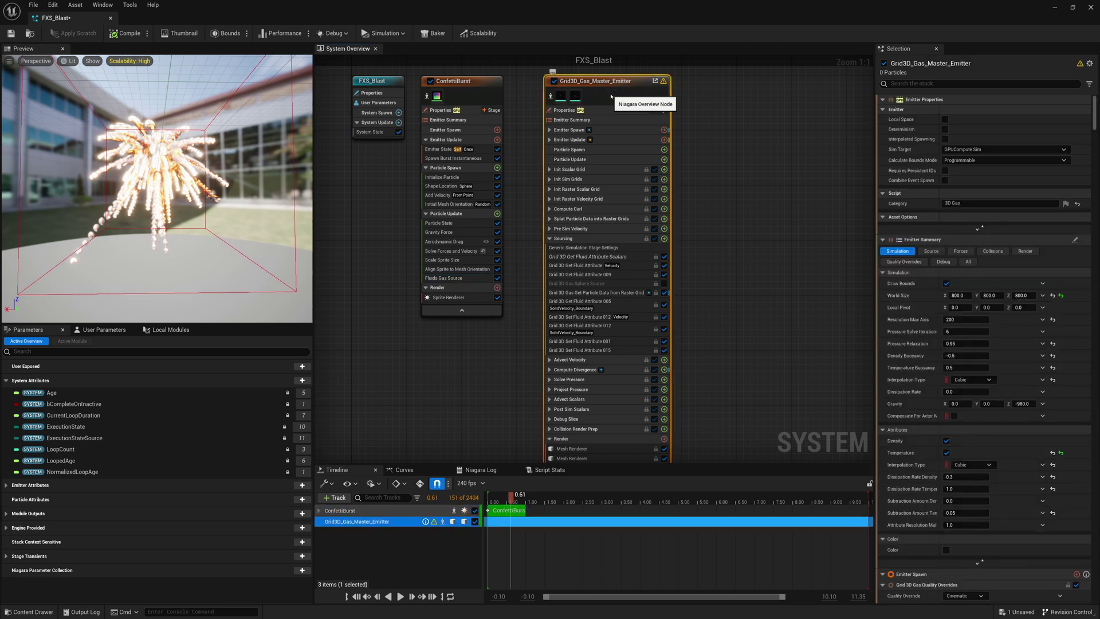
left_click(608, 120)
left_click(927, 112)
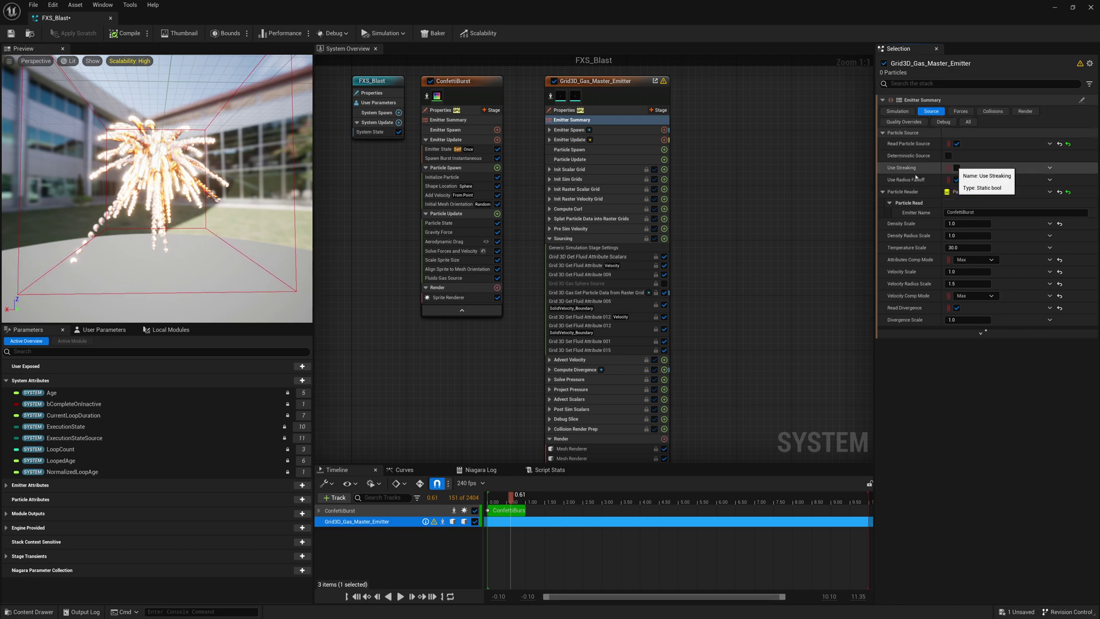
left_click(955, 167)
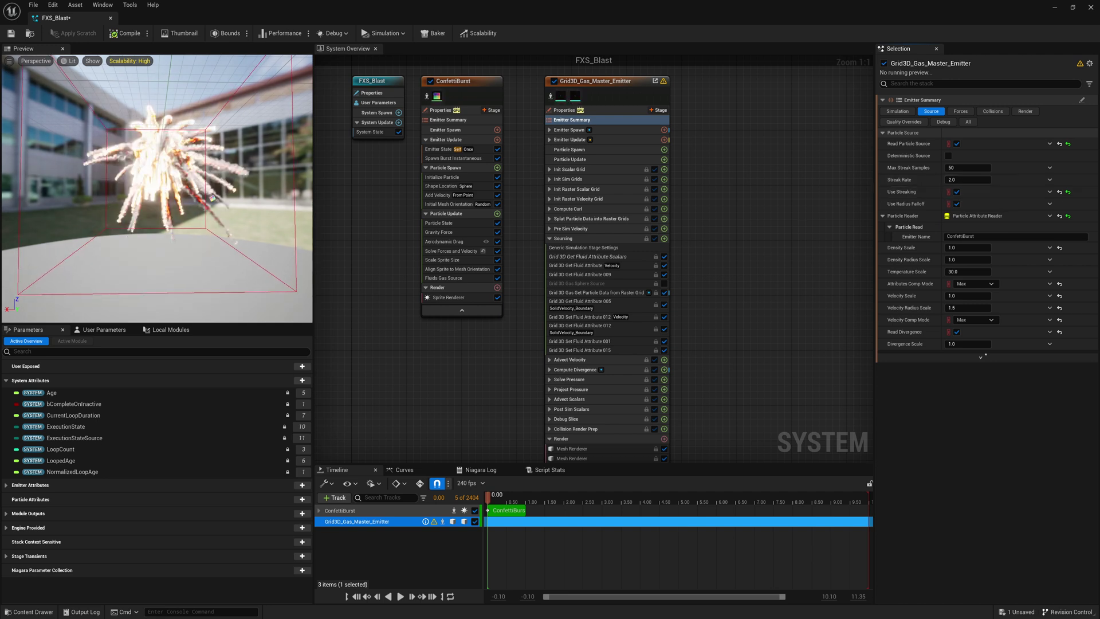
left_click(962, 167)
type("80")
left_click(965, 179)
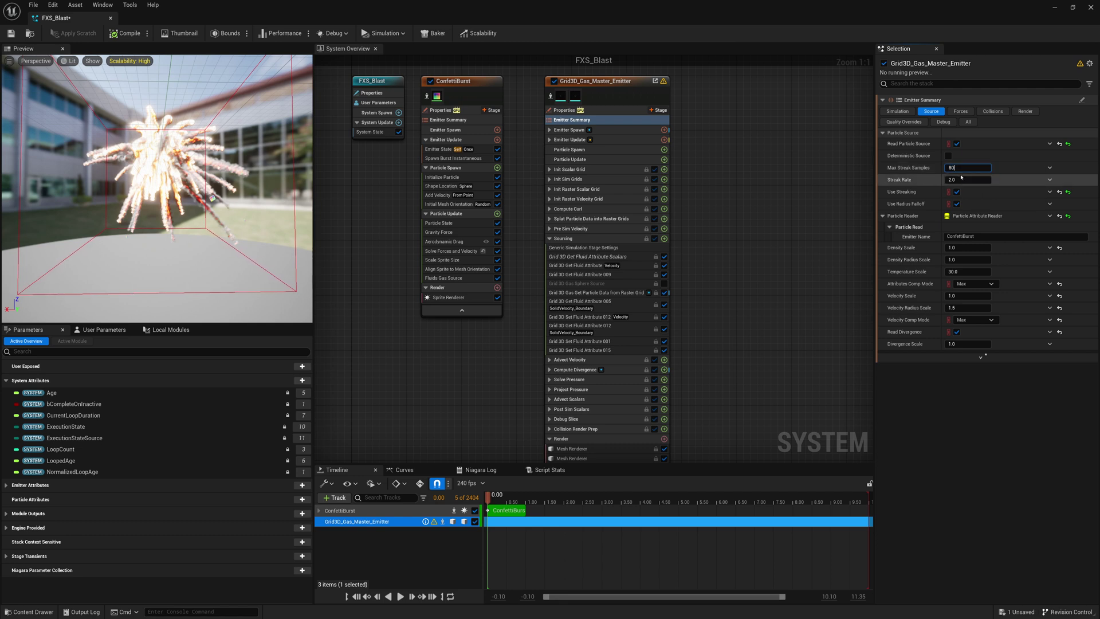
type("5")
key("Return")
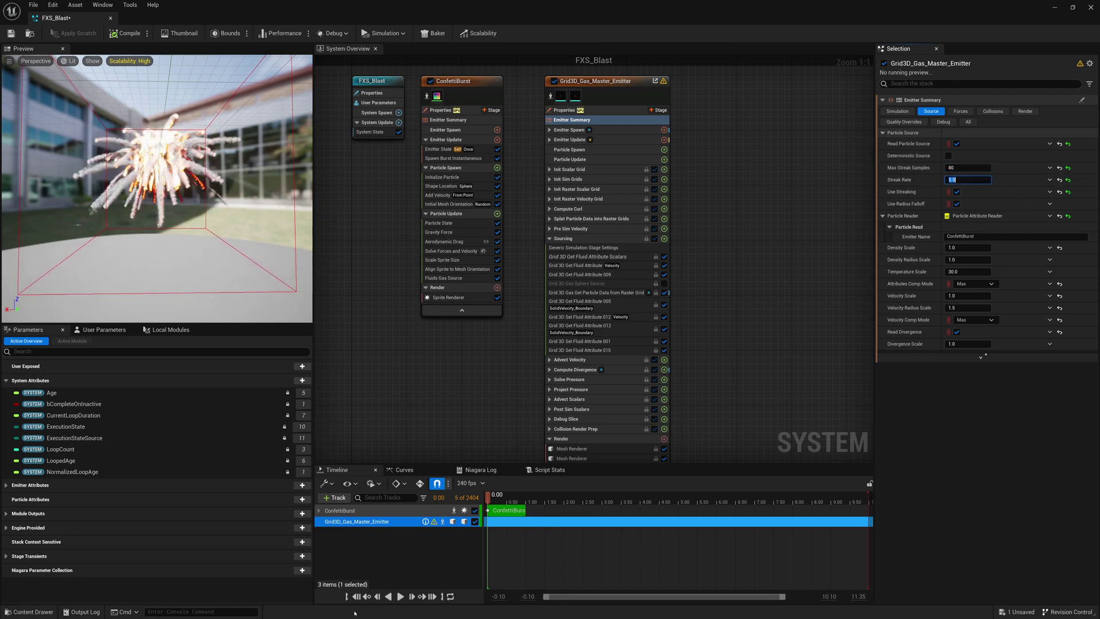
Step: Replay the burst, pausing at 0.66 and 2.00 seconds to view the longer streaks
left_click(400, 596)
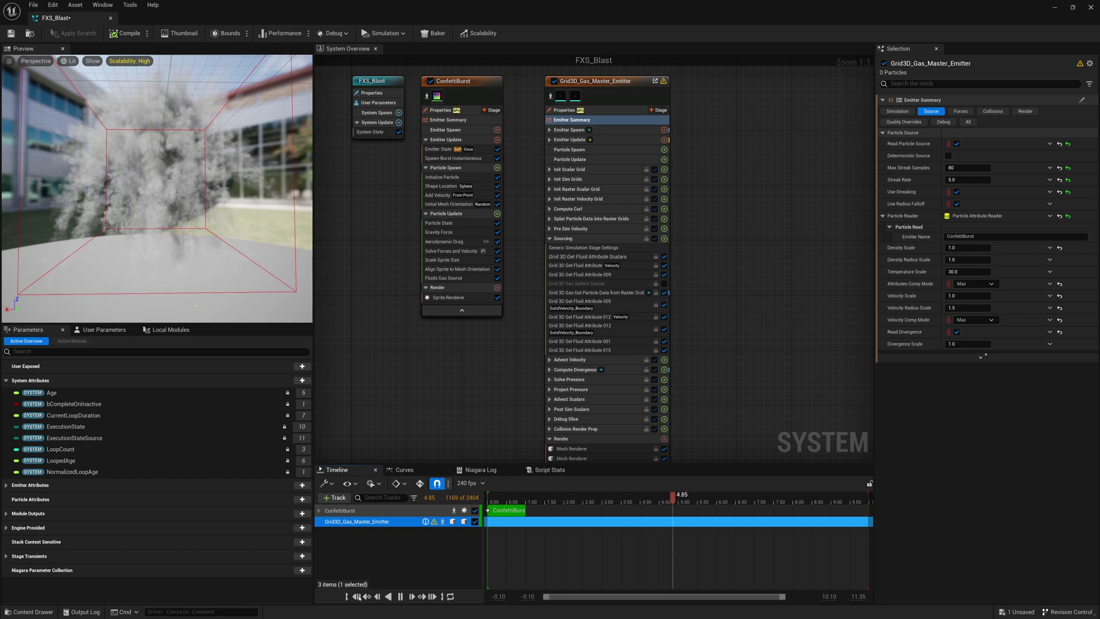
left_click(359, 597)
left_click(399, 597)
left_click(400, 596)
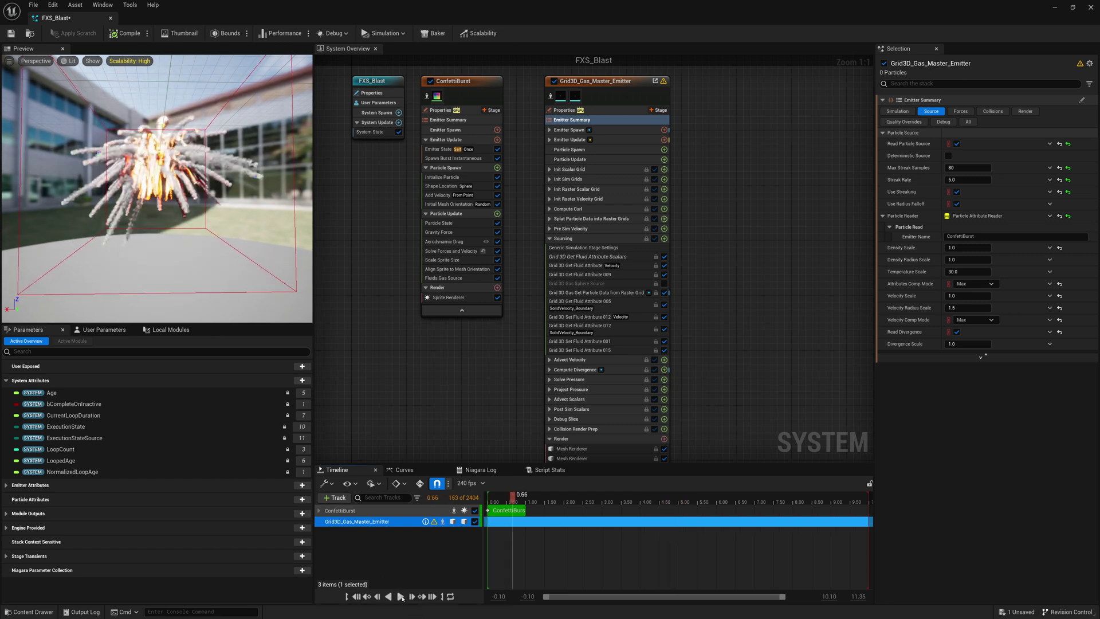
left_click(400, 596)
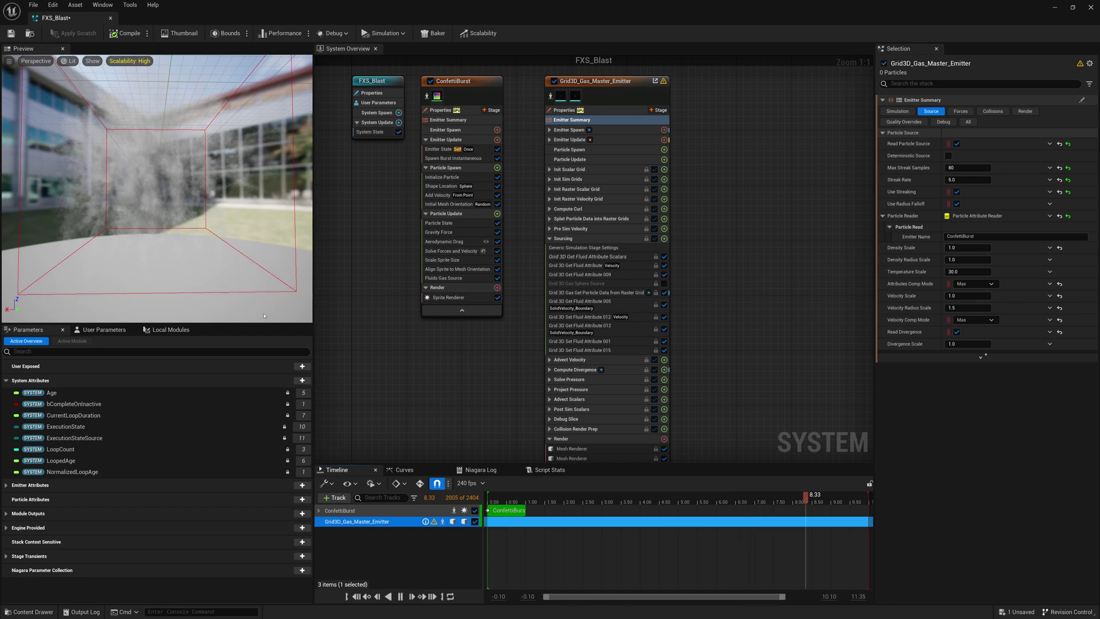
left_click(404, 600)
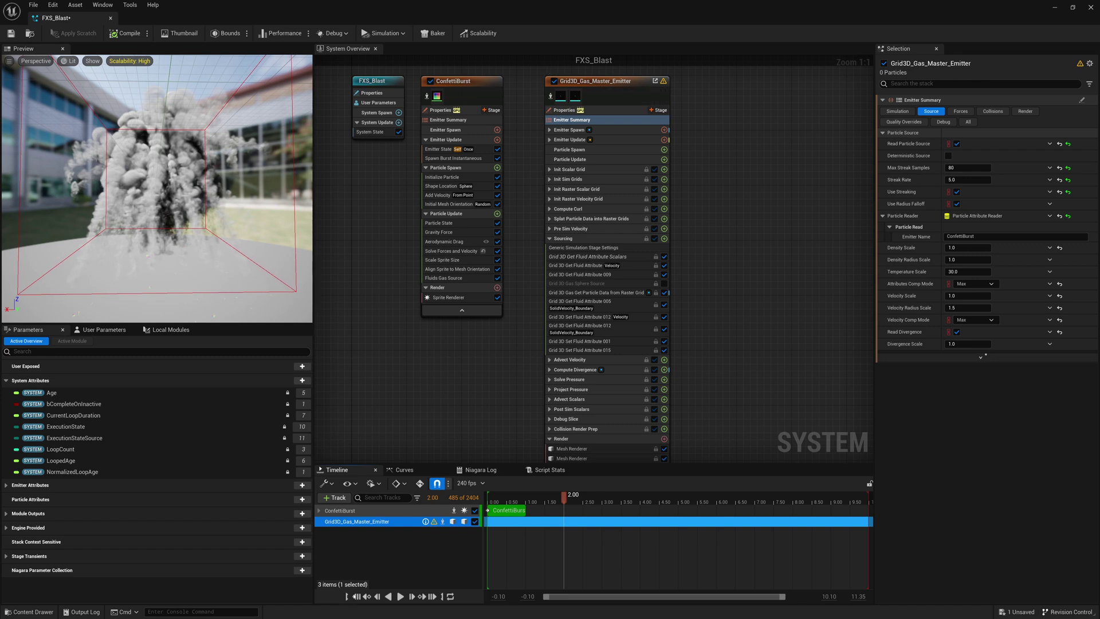
Step: Disable ConfettiBurst's Sprite Renderer and replay the blast showing only smoke
left_click(357, 596)
left_click(401, 596)
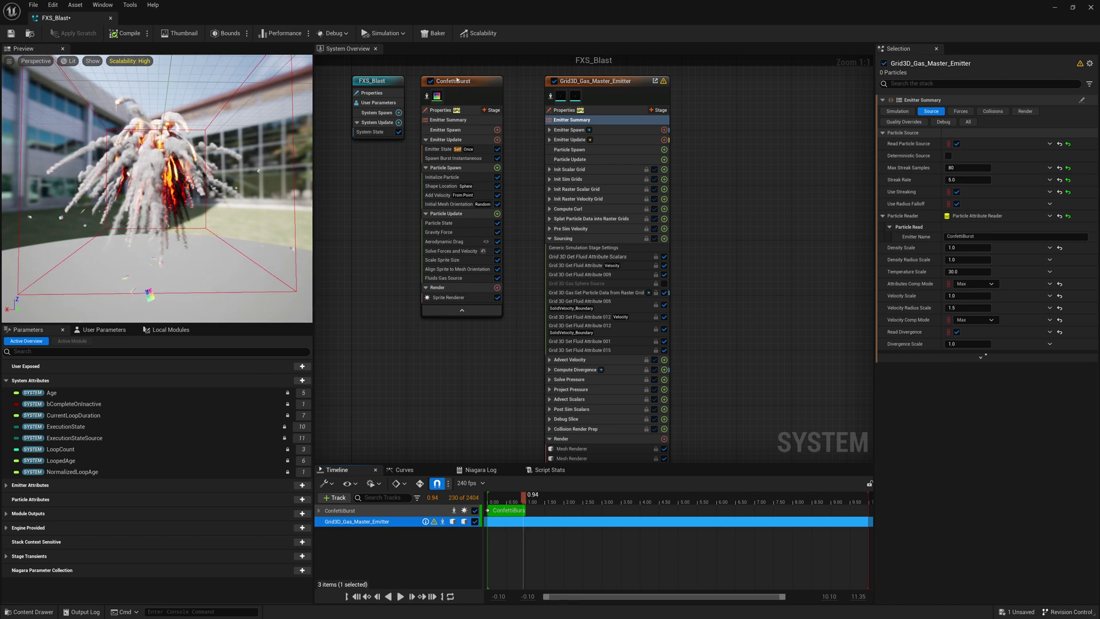
left_click_drag(454, 83, 461, 90)
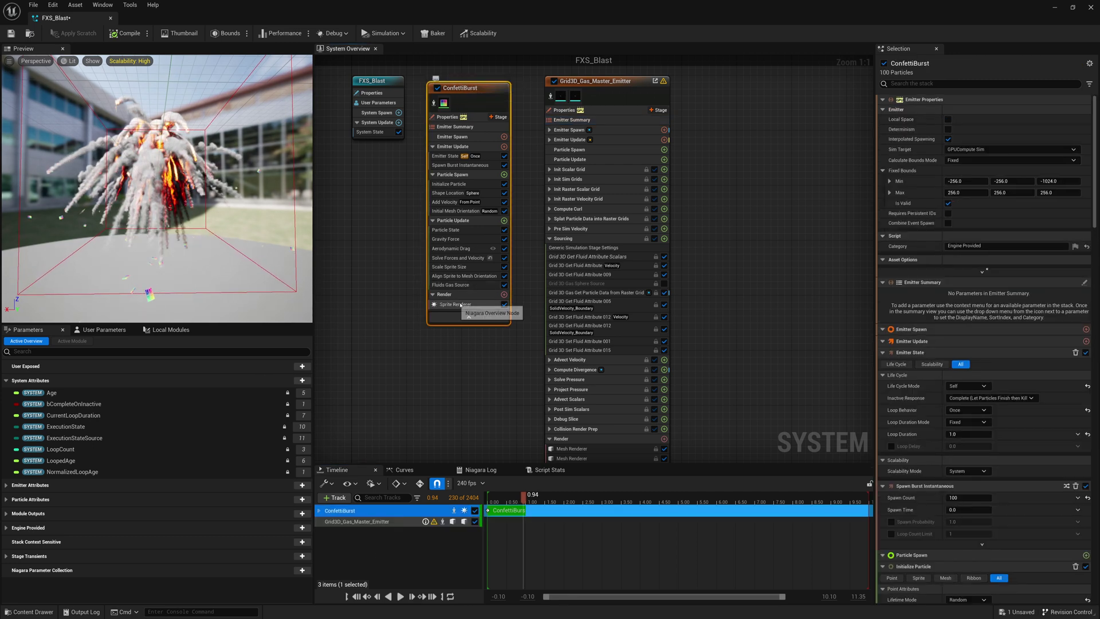
left_click(504, 304)
left_click(378, 596)
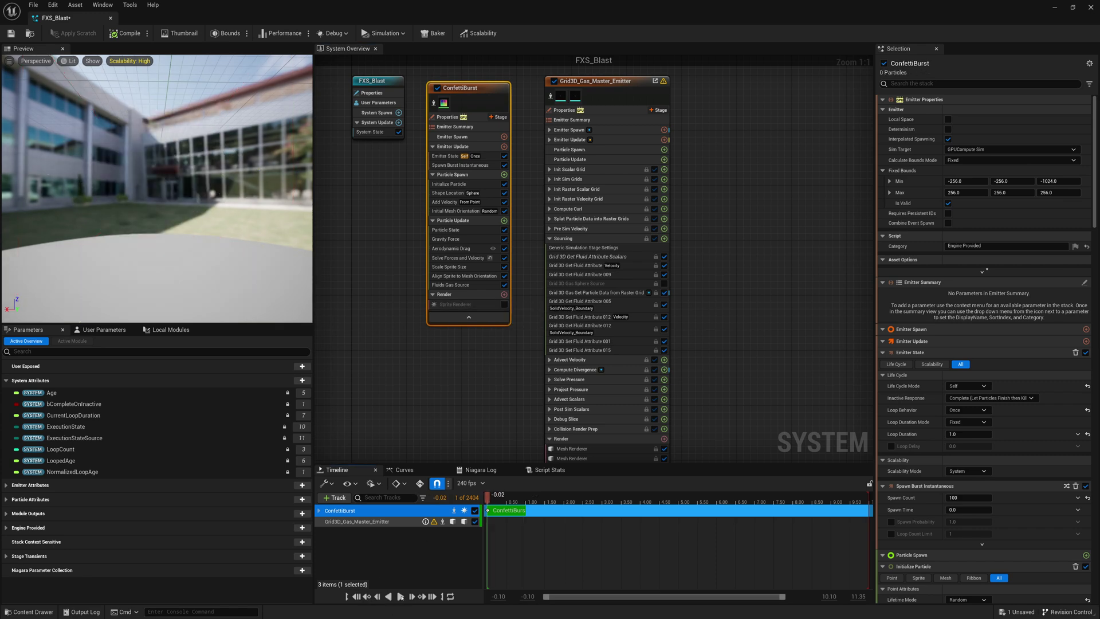
left_click(400, 597)
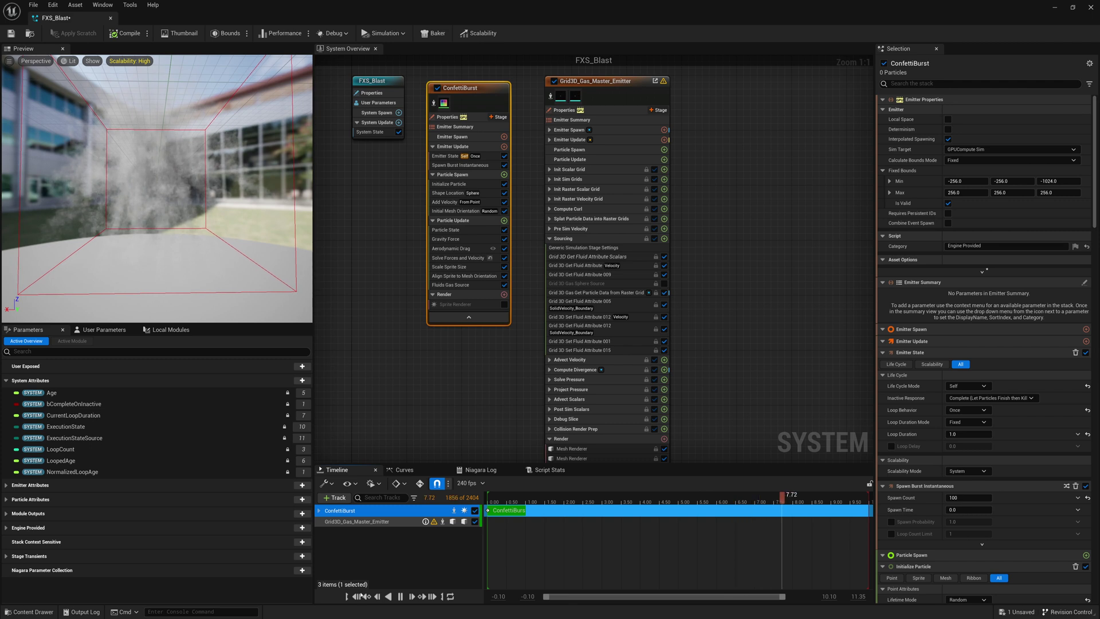
Step: Set ConfettiBurst's Add Velocity speed range to minimum 300 and maximum 1000
left_click(357, 596)
left_click(400, 597)
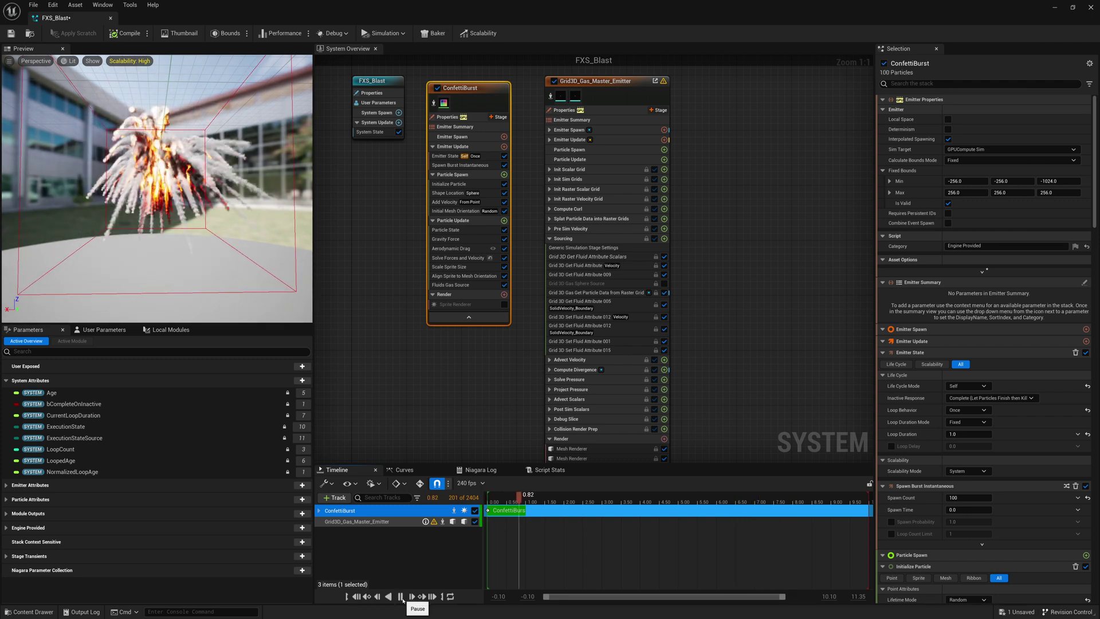
left_click(400, 597)
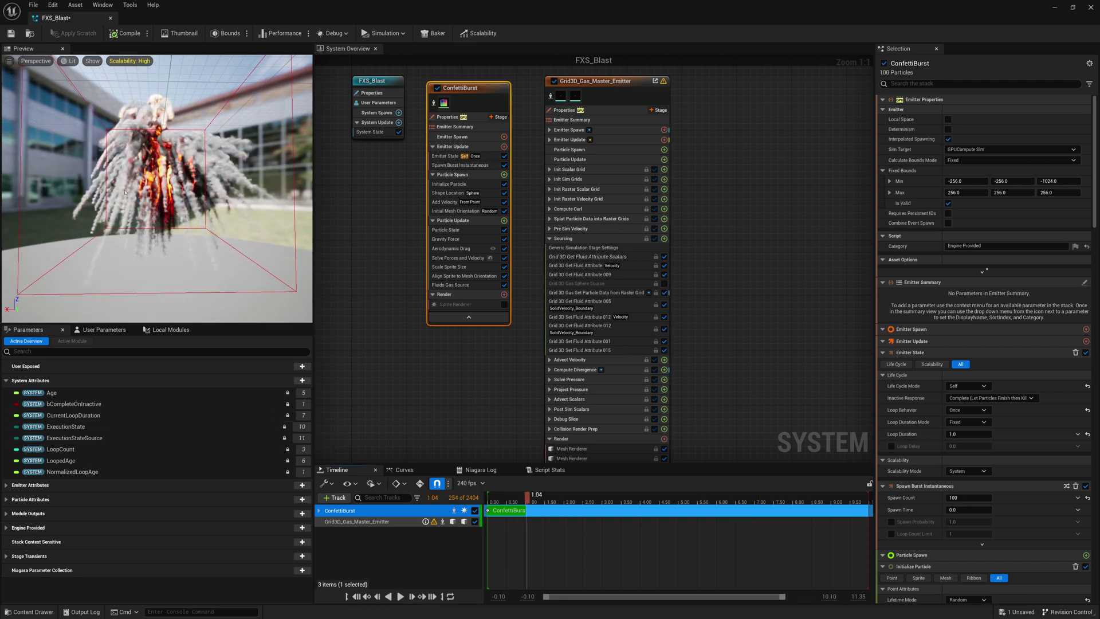
left_click(449, 202)
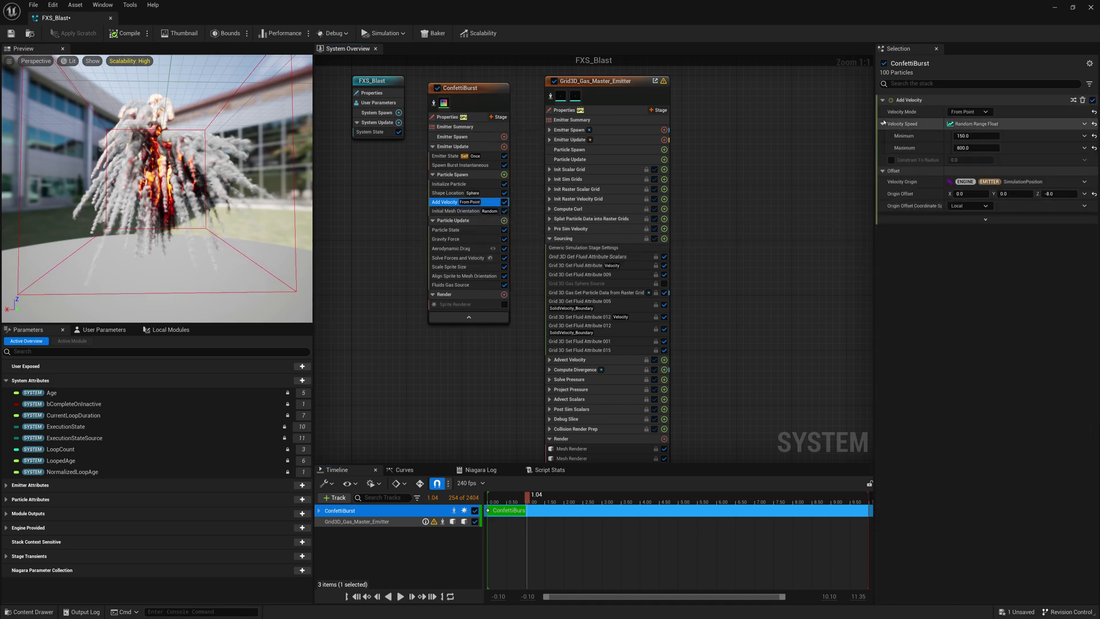
left_click(976, 136)
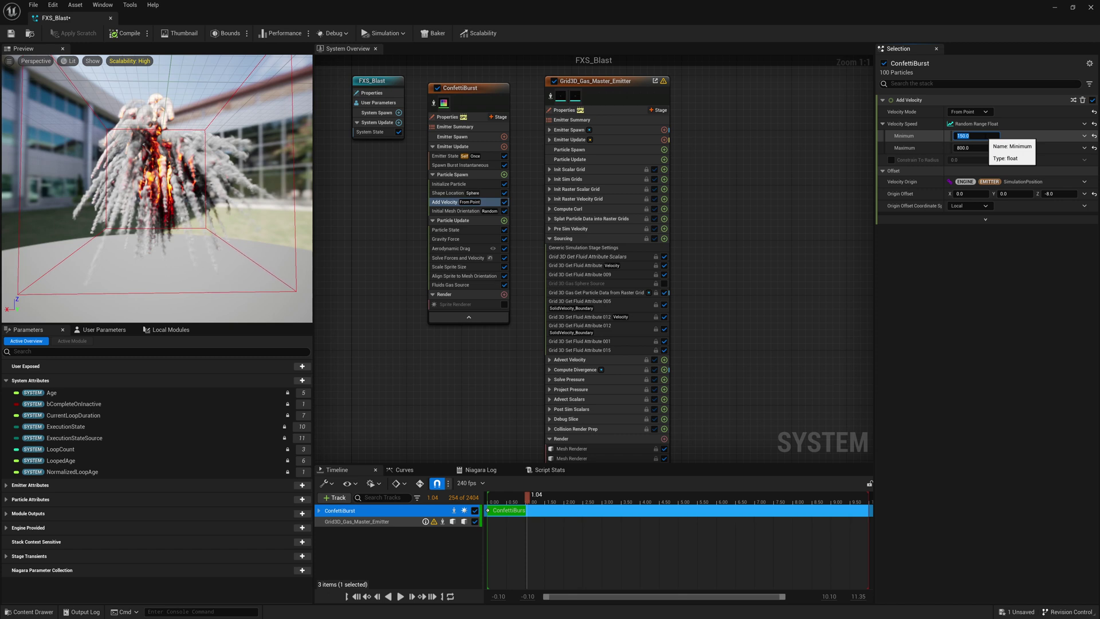
type("300")
key("Tab")
type("100")
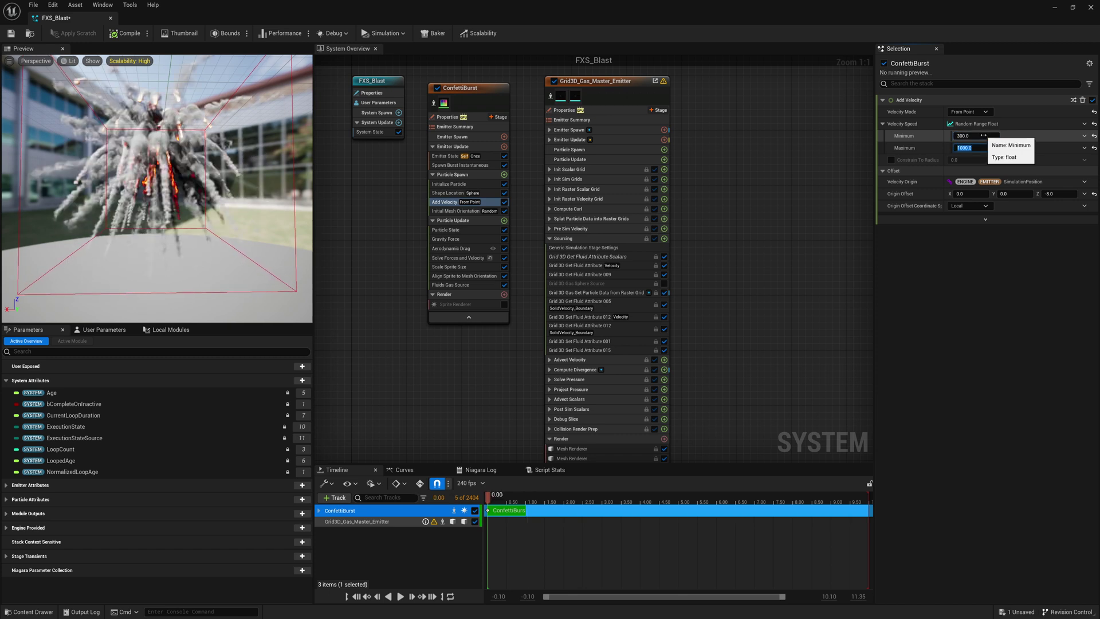
key("Return")
Step: Replay the faster burst, pause at 1.58 seconds, and save FXS_Blast
left_click(400, 597)
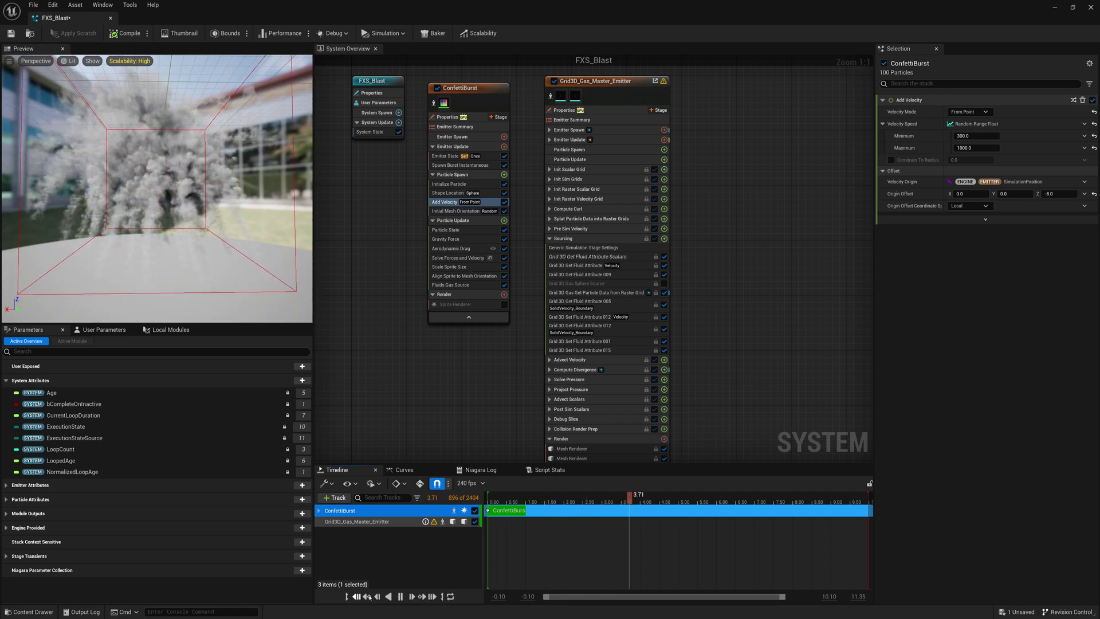
left_click(401, 596)
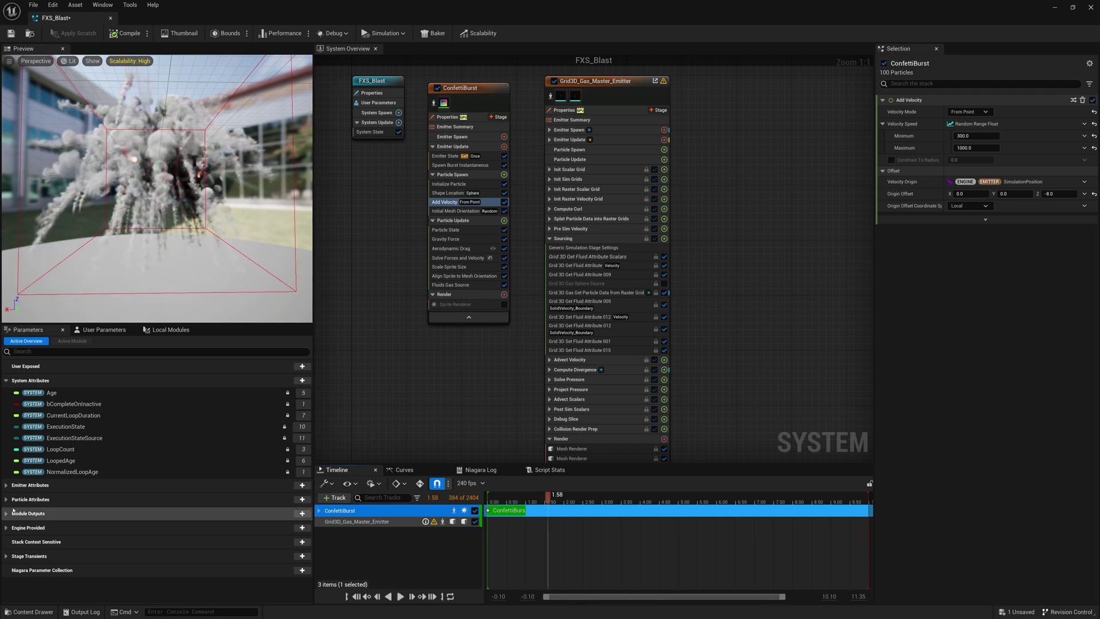
left_click(11, 34)
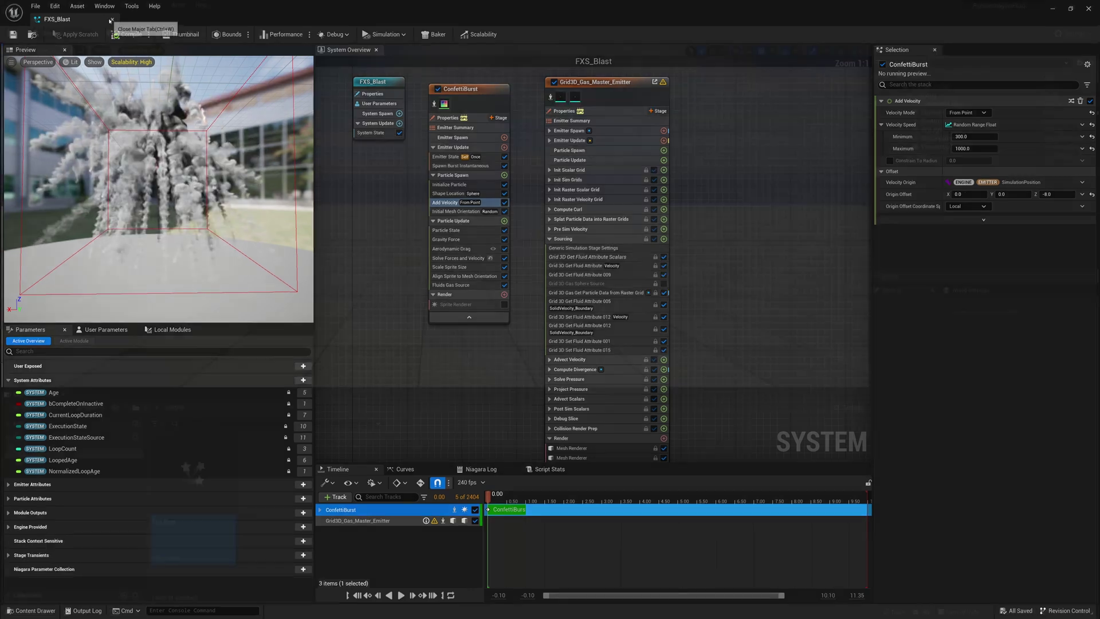
Step: Drag FXS_Blast into the level and raise it to a height of 600
left_click(110, 19)
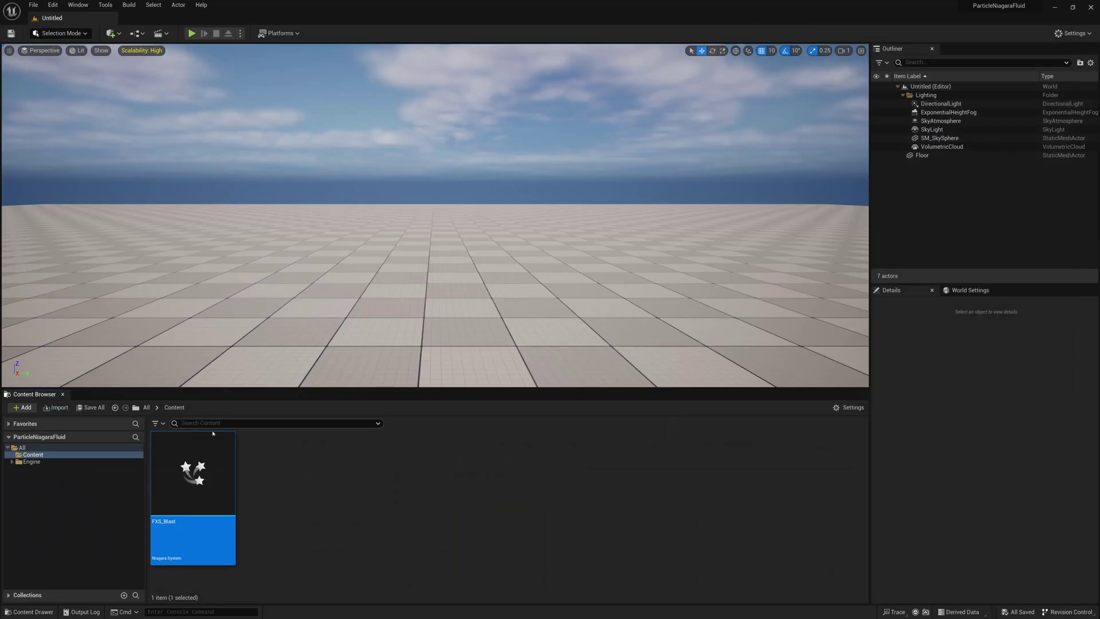
left_click_drag(405, 289, 428, 255)
scroll(428, 255, "down", 8)
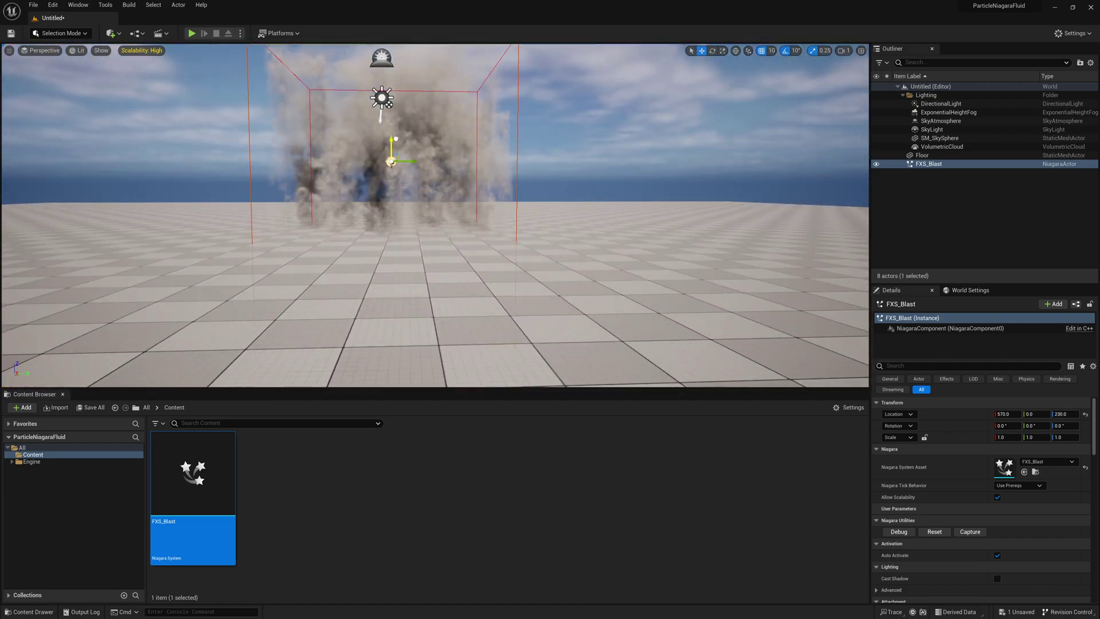
left_click_drag(391, 146, 391, 118)
middle_click_drag(391, 117, 391, 231)
middle_click_drag(422, 152, 456, 150)
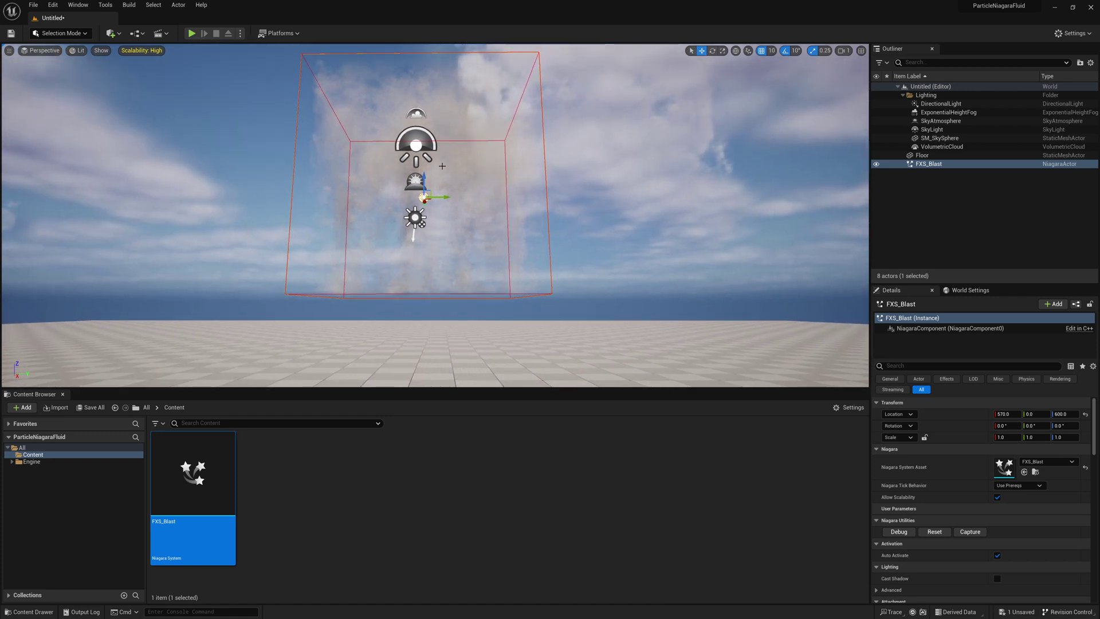
Step: Select the FXS_Blast actor and toggle Auto Activate to replay the explosion
left_click(924, 165)
left_click(922, 156)
left_click(925, 163)
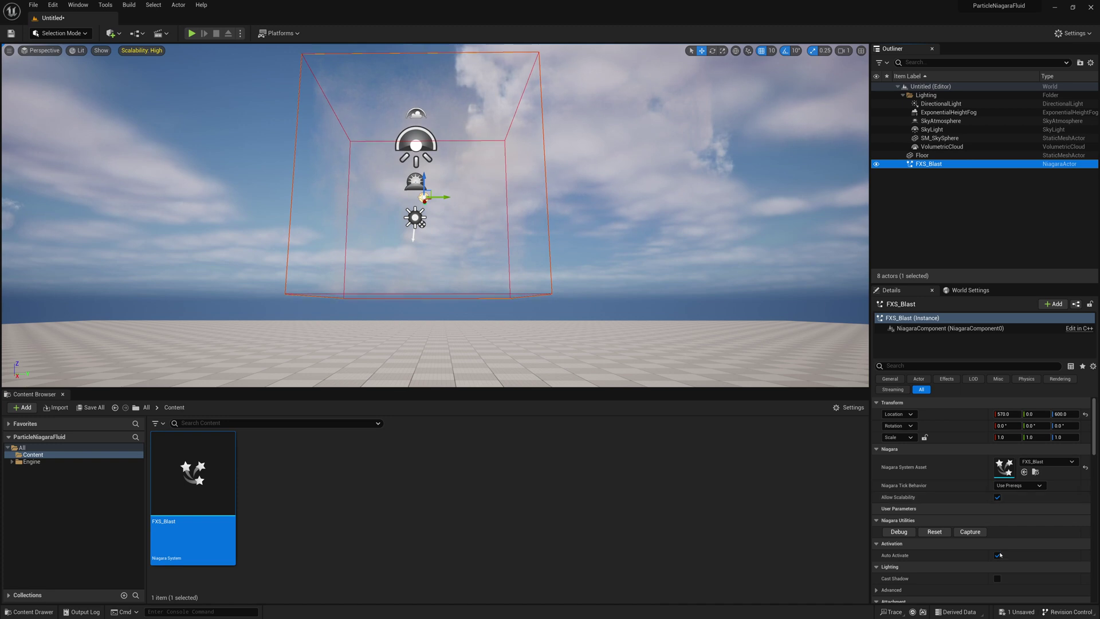
double_click(997, 555)
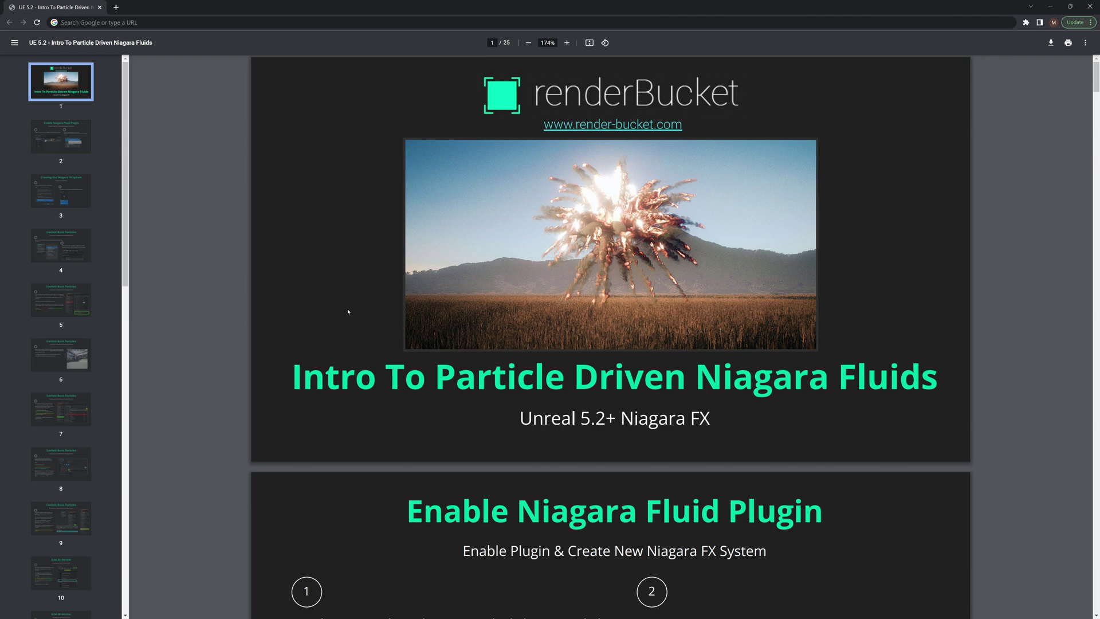
Step: Scroll the PDF thumbnails to page 24, the 'Done' slide with closing tips
scroll(348, 311, "down", 15)
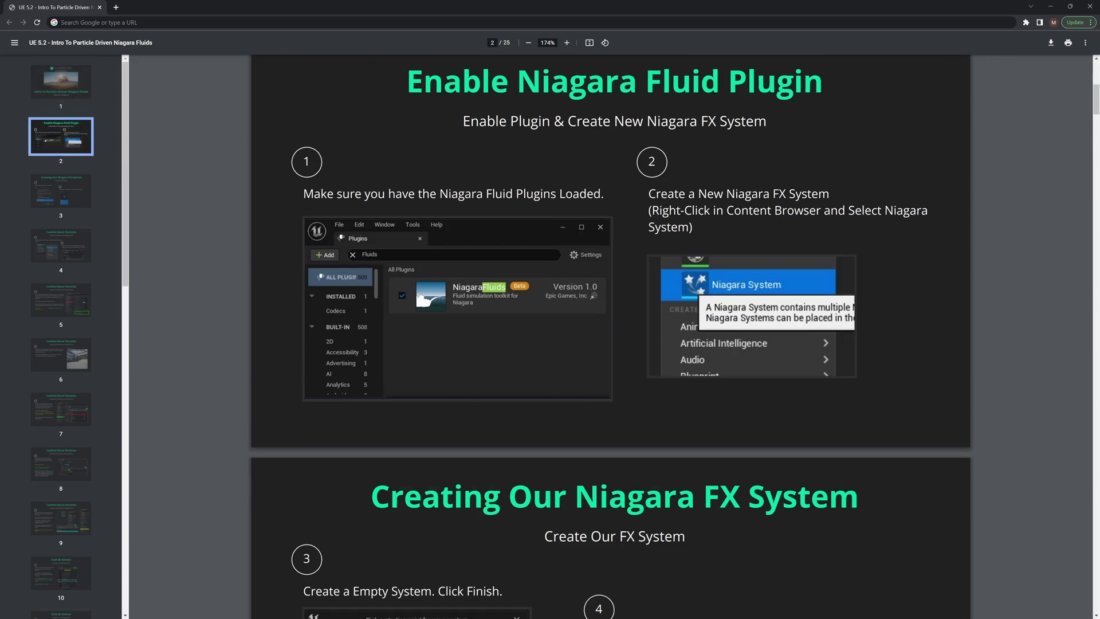
scroll(348, 315, "down", 1)
scroll(82, 510, "down", 13)
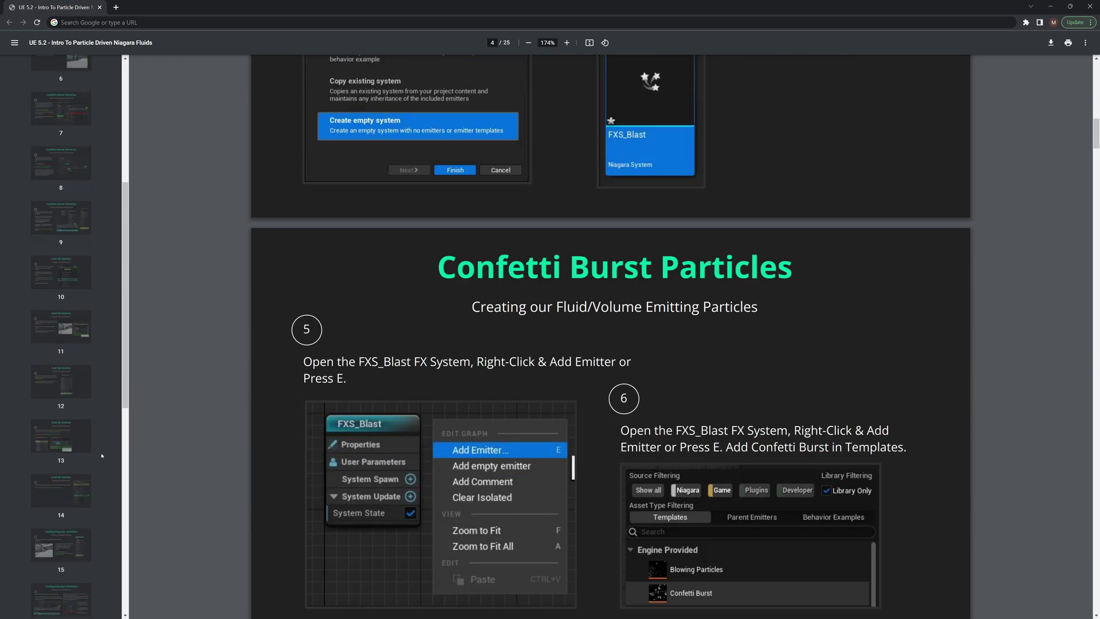
left_click(82, 511)
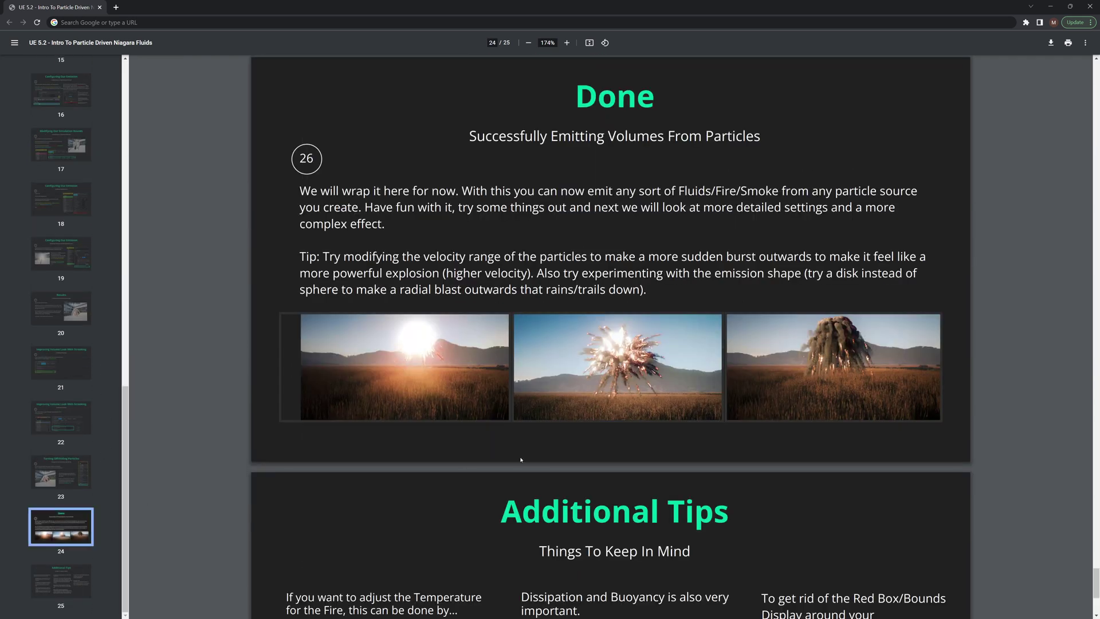